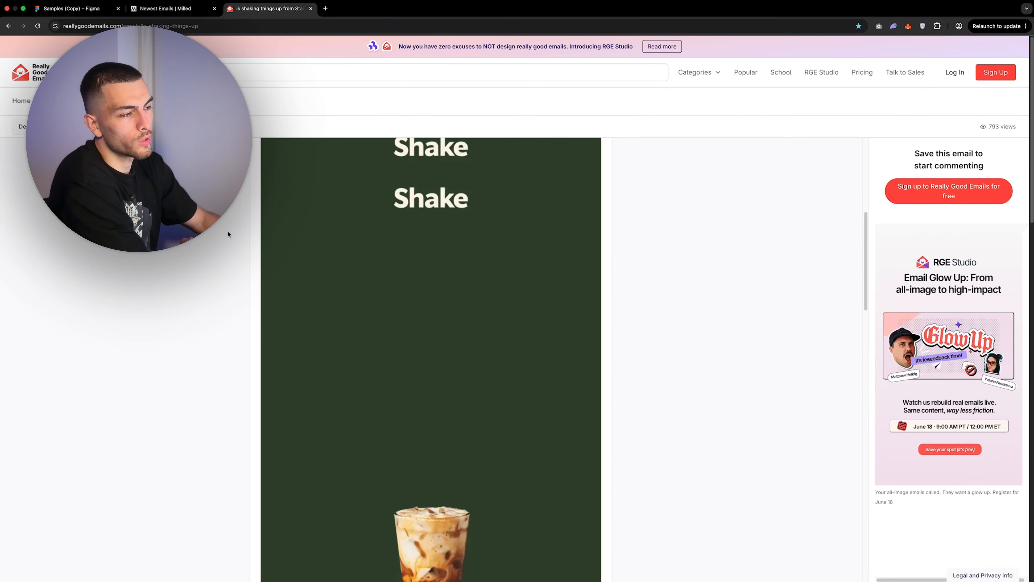
Browse the emails on Really Good Emails and open the "Ride Like a Champion" email from Insta360.
{"action": "scroll", "coordinate": [273, 183], "scroll_direction": "down", "scroll_amount": 6}
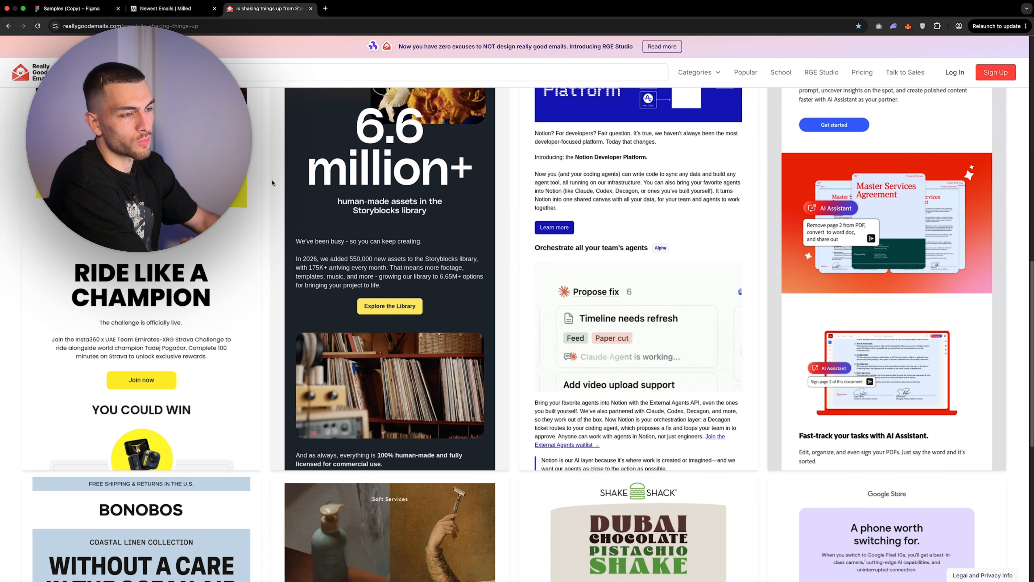
{"action": "left_click", "coordinate": [163, 358]}
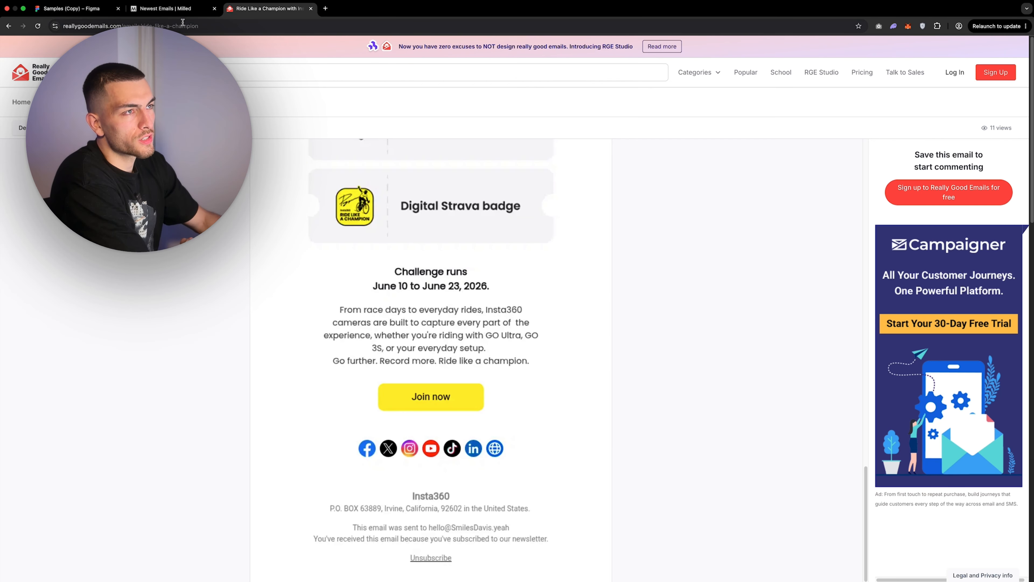
Switch to Milled and look through the Füm habit cost comparison email from header to footer.
{"action": "left_click", "coordinate": [181, 9]}
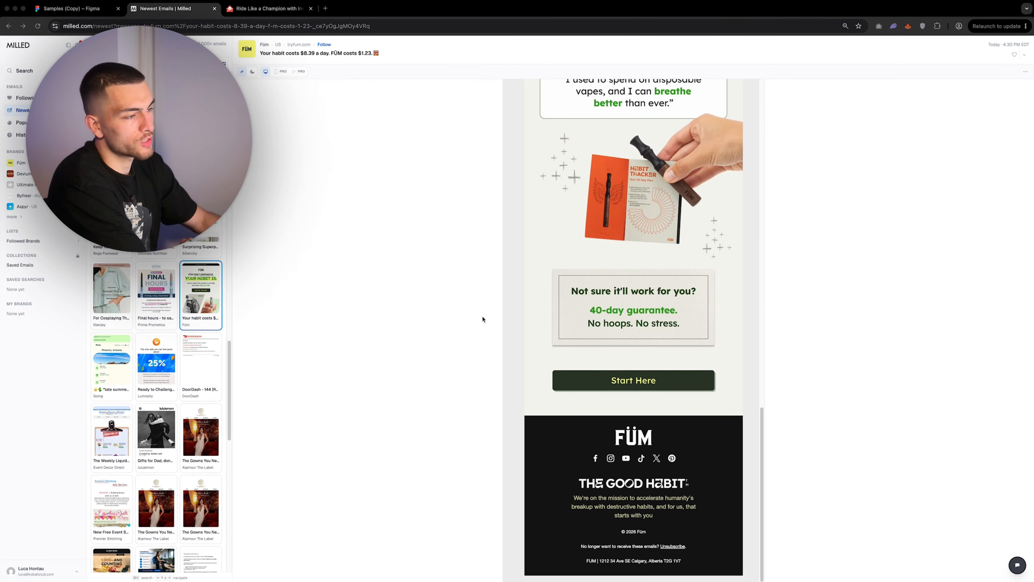
{"action": "scroll", "coordinate": [614, 288], "scroll_direction": "up", "scroll_amount": 15}
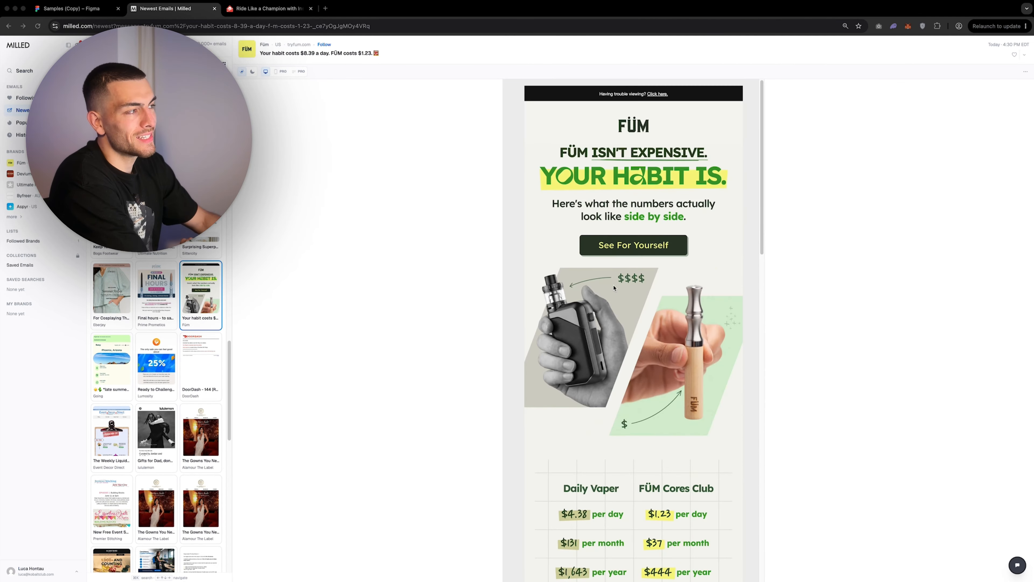
{"action": "scroll", "coordinate": [614, 288], "scroll_direction": "down", "scroll_amount": 5}
{"action": "scroll", "coordinate": [614, 288], "scroll_direction": "down", "scroll_amount": 5}
{"action": "scroll", "coordinate": [656, 208], "scroll_direction": "up", "scroll_amount": 8}
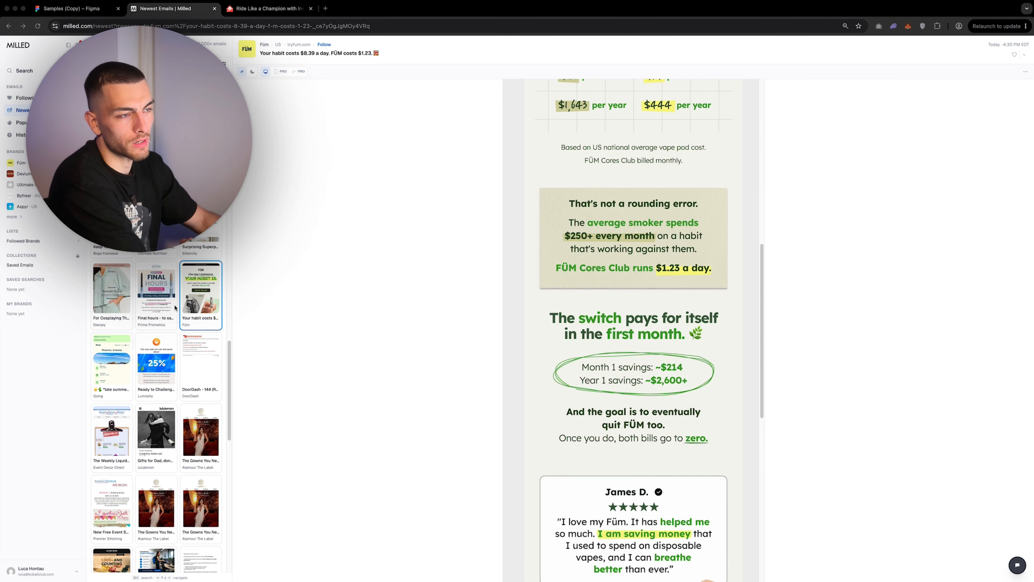
Open Devium's Everett waxed canvas cap email on Milled and review its hero, specs, product lineup and footer.
{"action": "scroll", "coordinate": [183, 277], "scroll_direction": "up", "scroll_amount": 2}
{"action": "left_click", "coordinate": [202, 354]}
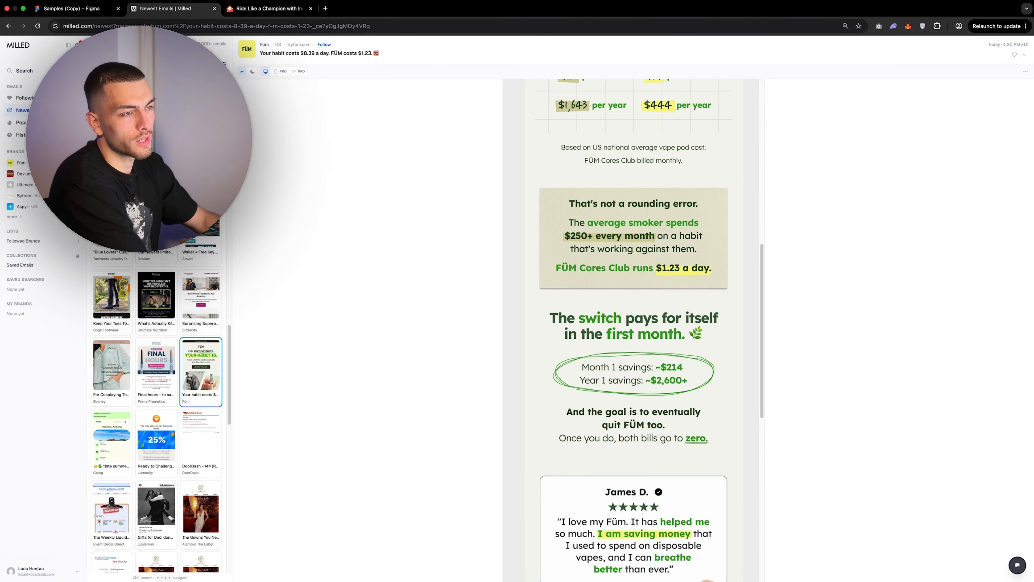
{"action": "left_click", "coordinate": [174, 252]}
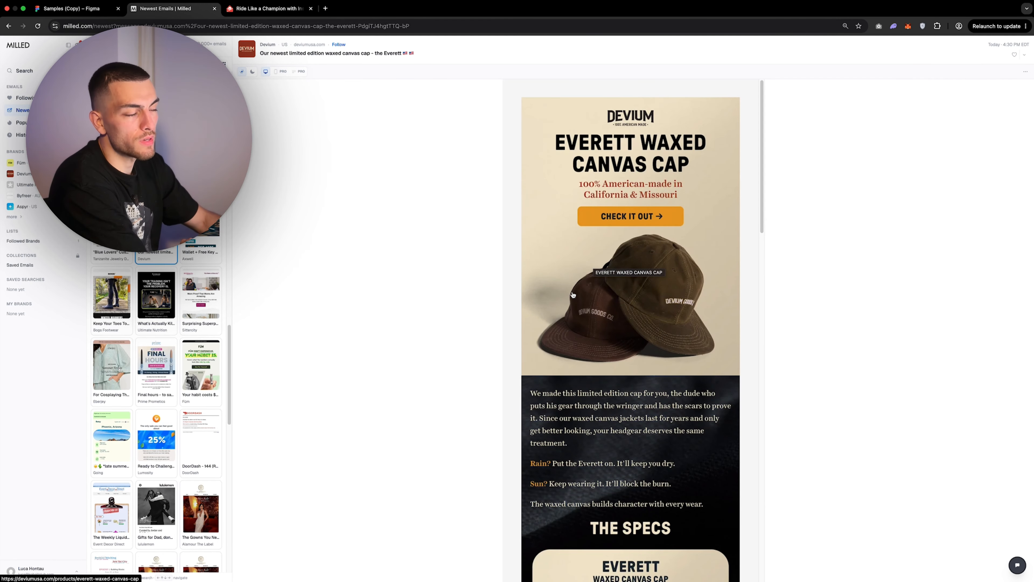
{"action": "scroll", "coordinate": [582, 289], "scroll_direction": "down", "scroll_amount": 5}
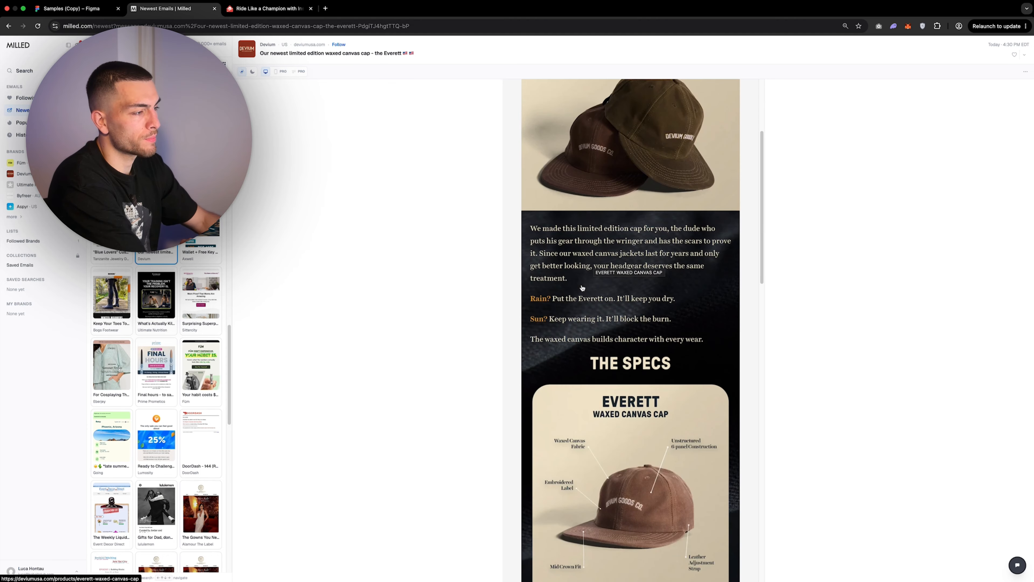
{"action": "scroll", "coordinate": [612, 415], "scroll_direction": "down", "scroll_amount": 5}
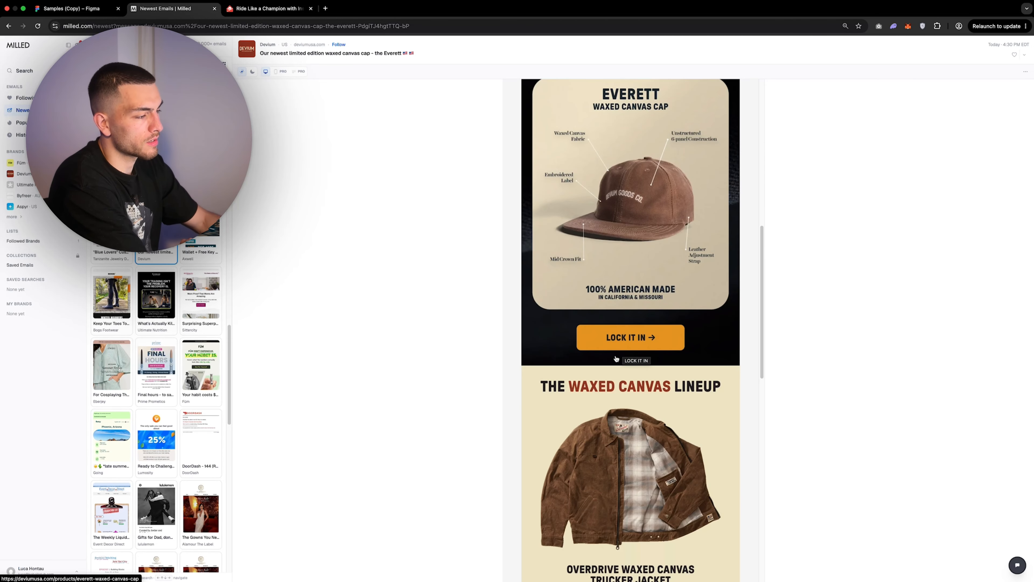
{"action": "scroll", "coordinate": [576, 263], "scroll_direction": "down", "scroll_amount": 5}
{"action": "scroll", "coordinate": [576, 263], "scroll_direction": "down", "scroll_amount": 10}
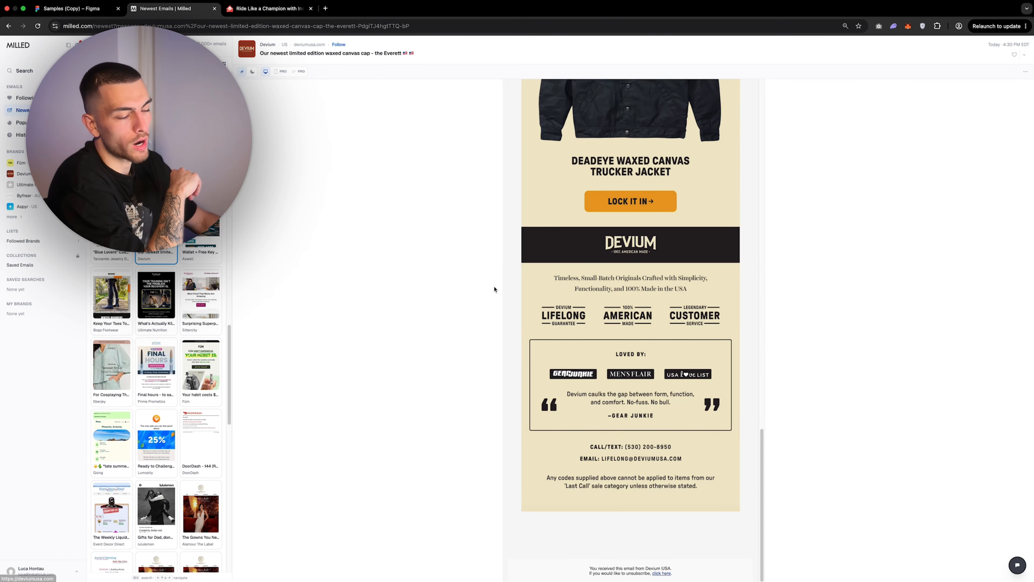
{"action": "scroll", "coordinate": [591, 273], "scroll_direction": "up", "scroll_amount": 20}
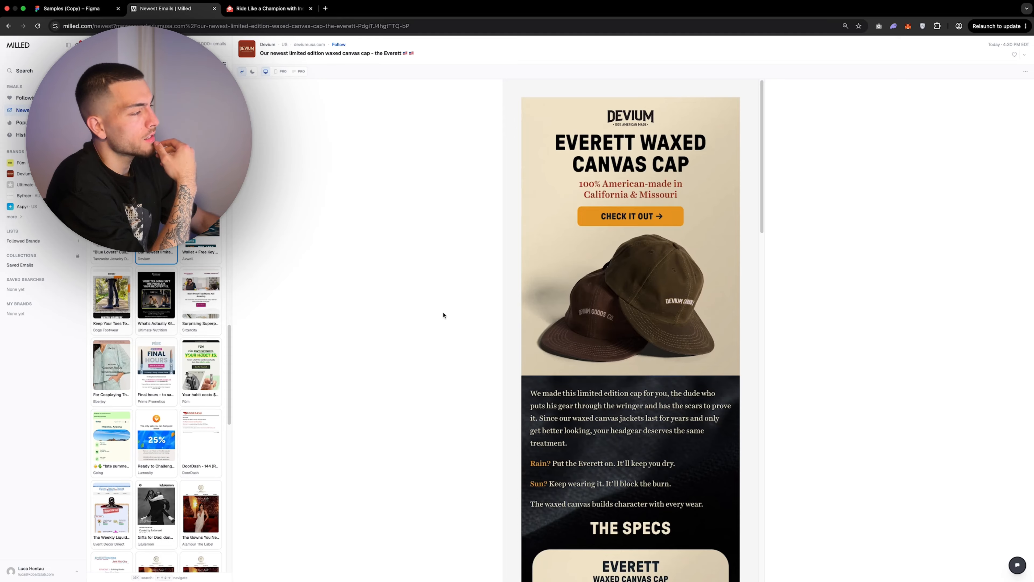
Switch to the Samples (Copy) file in Figma and activate the Frame tool.
{"action": "left_click", "coordinate": [88, 8]}
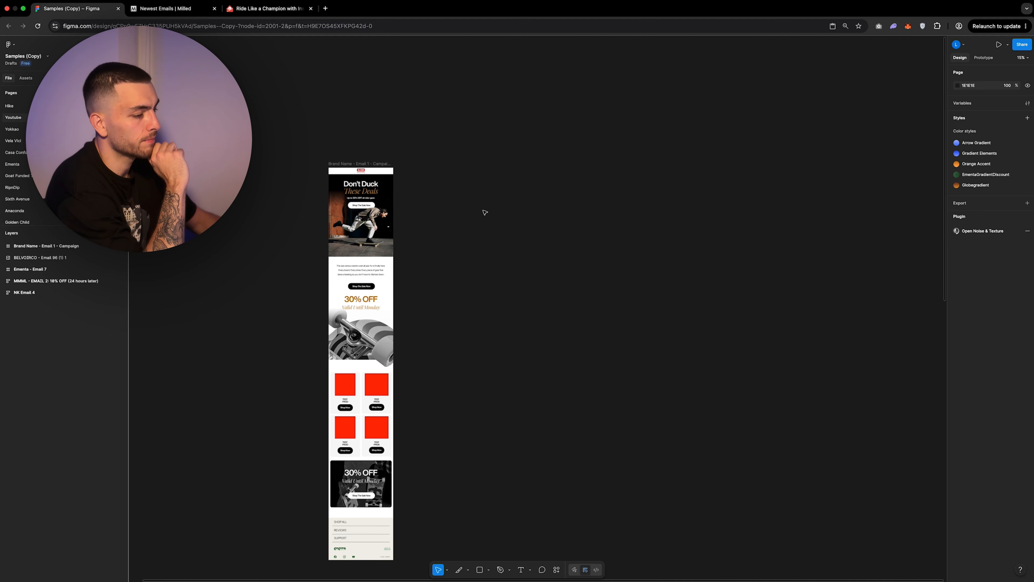
{"action": "left_click", "coordinate": [469, 570]}
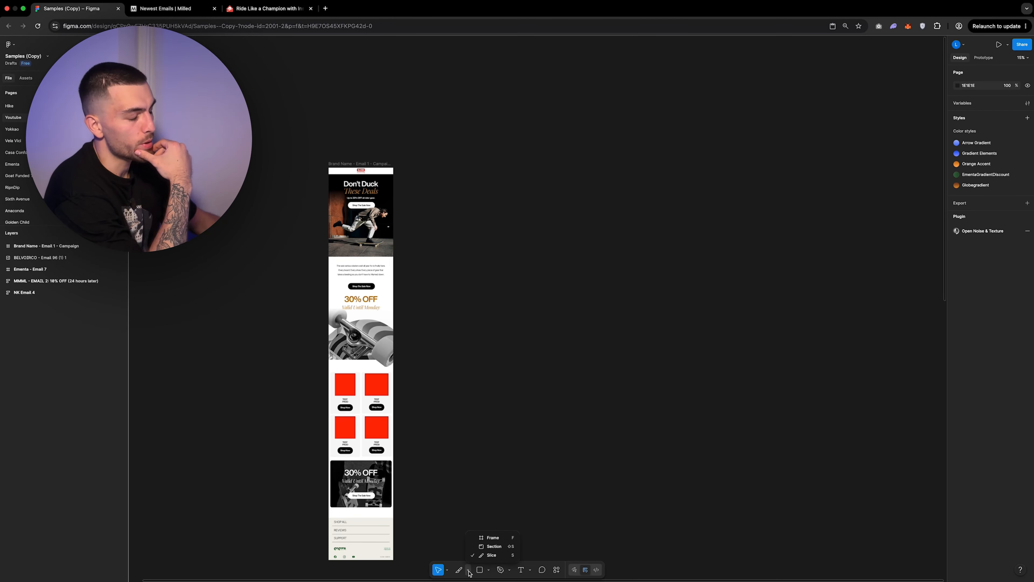
{"action": "left_click", "coordinate": [492, 537]}
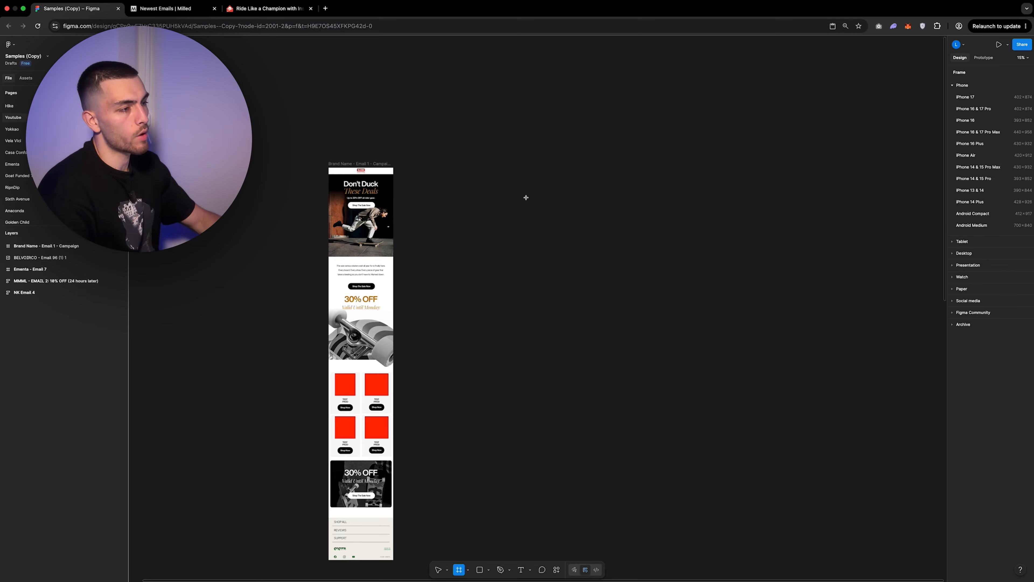
Examine the finished Ementa, MMML, Nikos Knife and Belvoir email samples on the canvas, including the Nikos Knife hero.
{"action": "scroll", "coordinate": [526, 198], "scroll_direction": "down", "scroll_amount": 5}
{"action": "scroll", "coordinate": [420, 365], "scroll_direction": "up", "scroll_amount": 8}
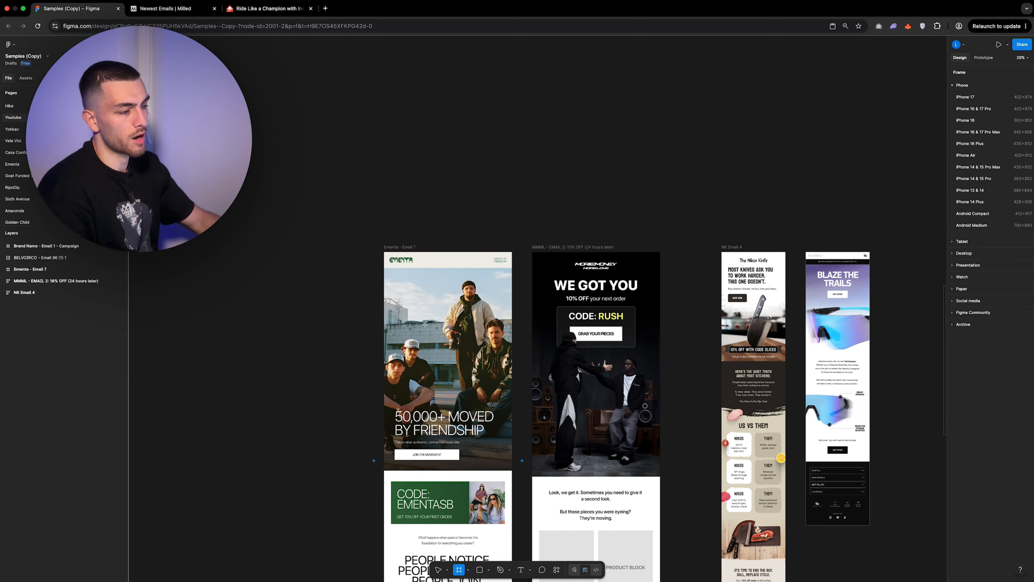
{"action": "scroll", "coordinate": [425, 325], "scroll_direction": "down", "scroll_amount": 5}
{"action": "scroll", "coordinate": [425, 325], "scroll_direction": "down", "scroll_amount": 3}
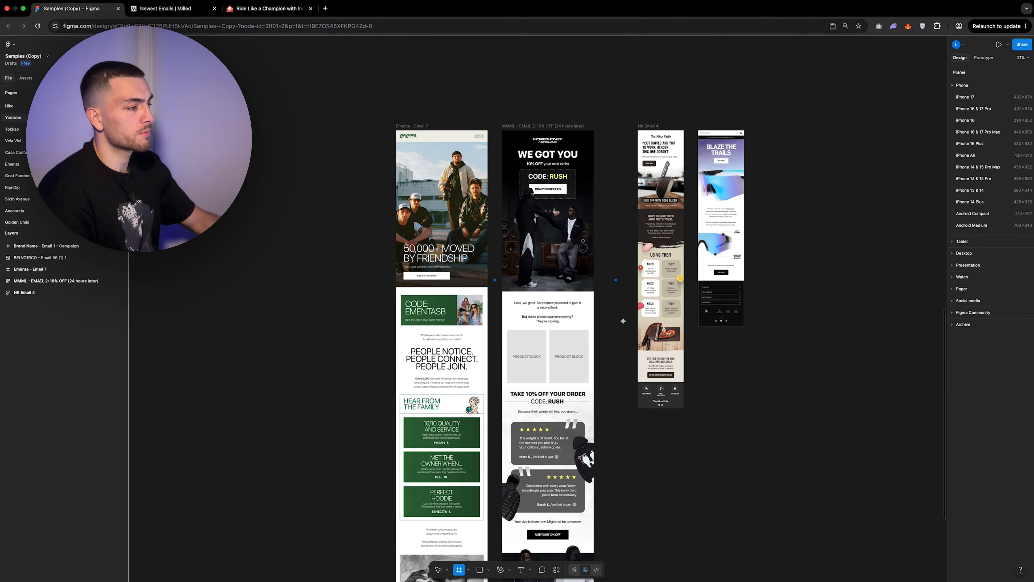
{"action": "scroll", "coordinate": [707, 203], "scroll_direction": "up", "scroll_amount": 5}
{"action": "scroll", "coordinate": [560, 205], "scroll_direction": "up", "scroll_amount": 3}
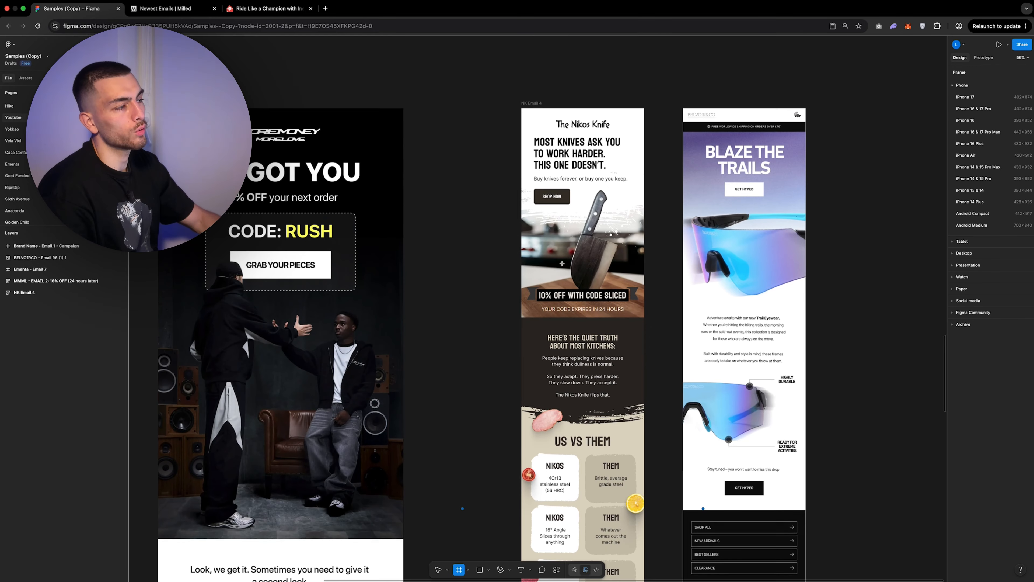
{"action": "scroll", "coordinate": [560, 205], "scroll_direction": "up", "scroll_amount": 4}
{"action": "scroll", "coordinate": [529, 244], "scroll_direction": "down", "scroll_amount": 8}
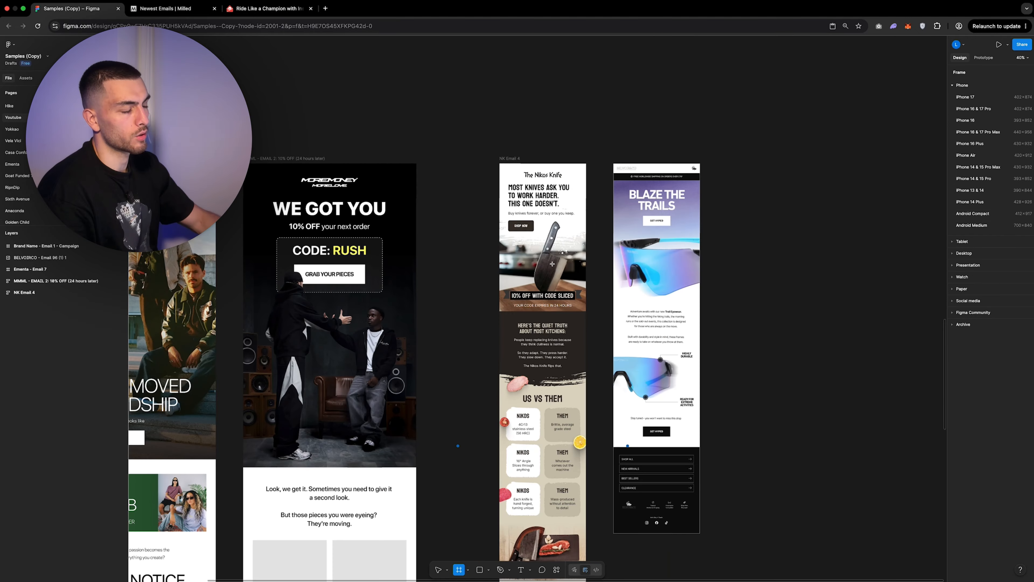
{"action": "scroll", "coordinate": [501, 276], "scroll_direction": "up", "scroll_amount": 4}
{"action": "scroll", "coordinate": [501, 275], "scroll_direction": "up", "scroll_amount": 8}
{"action": "scroll", "coordinate": [518, 386], "scroll_direction": "up", "scroll_amount": 3}
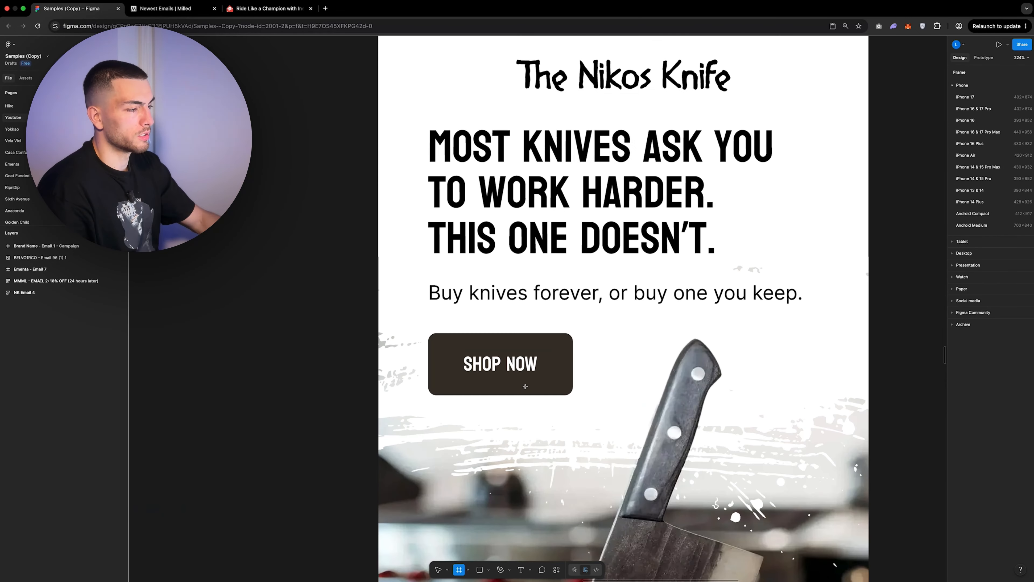
{"action": "scroll", "coordinate": [523, 407], "scroll_direction": "down", "scroll_amount": 5}
{"action": "scroll", "coordinate": [530, 456], "scroll_direction": "down", "scroll_amount": 4}
{"action": "scroll", "coordinate": [529, 456], "scroll_direction": "up", "scroll_amount": 5}
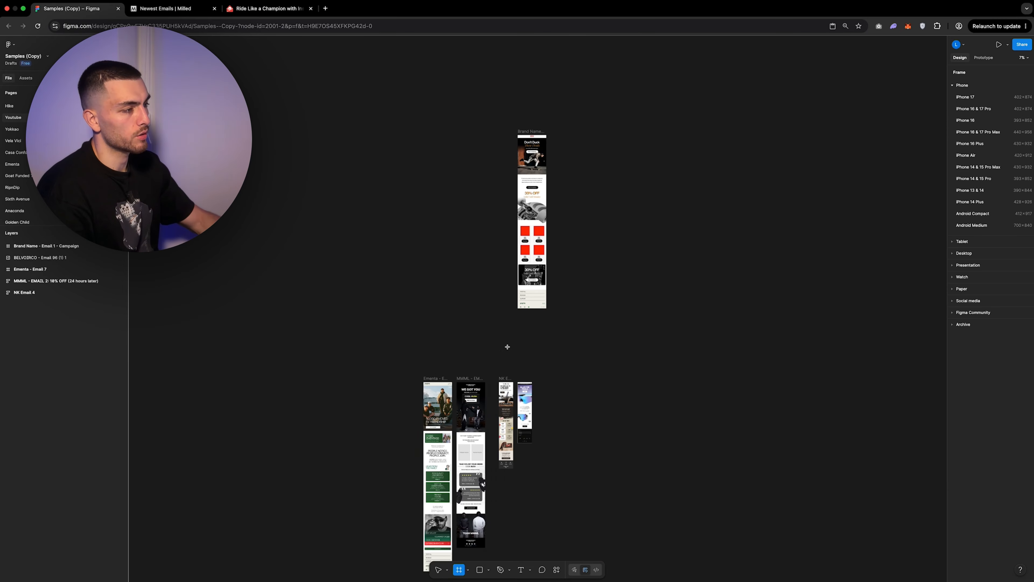
Draw a frame about 4616 high beside the Globe skateboarding email and set its width to 1200.
{"action": "scroll", "coordinate": [529, 256], "scroll_direction": "up", "scroll_amount": 3}
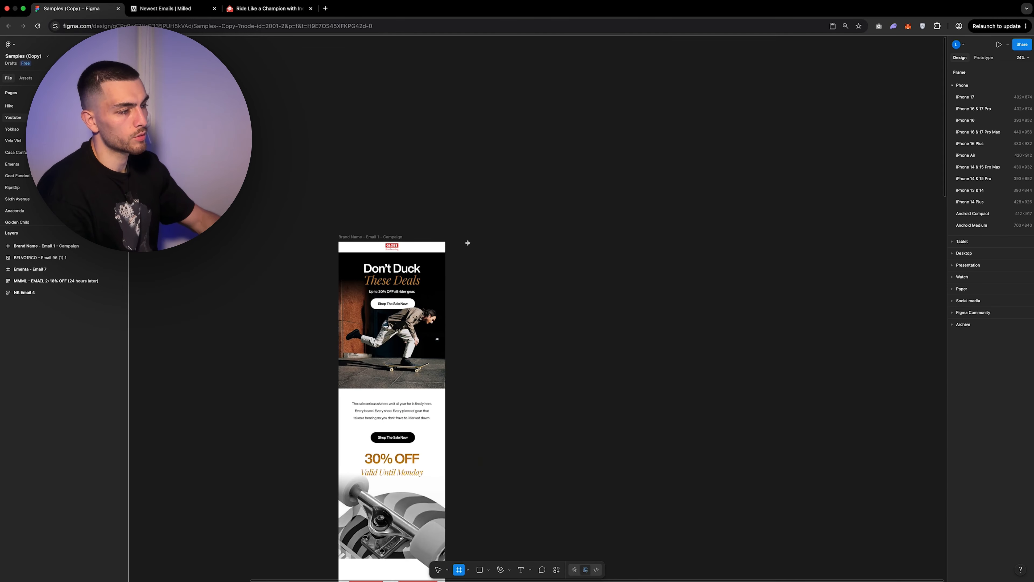
{"action": "left_click_drag", "start_coordinate": [468, 241], "coordinate": [599, 537]}
{"action": "left_click", "coordinate": [968, 198]}
{"action": "type", "text": "1200"}
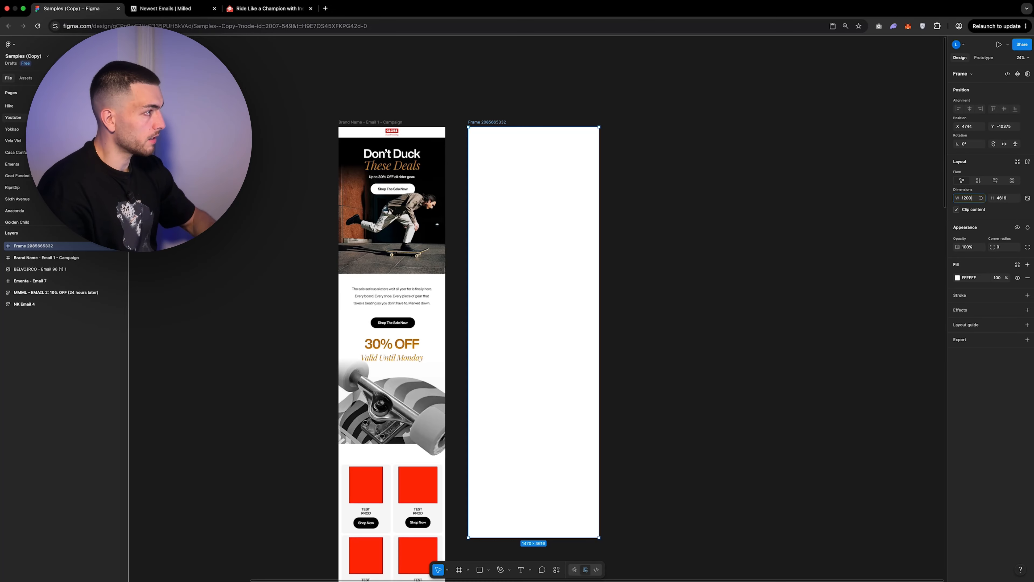
{"action": "key", "text": "Return"}
Extend the new frame downward to a height of about 7301 and deselect it.
{"action": "scroll", "coordinate": [509, 417], "scroll_direction": "down", "scroll_amount": 3}
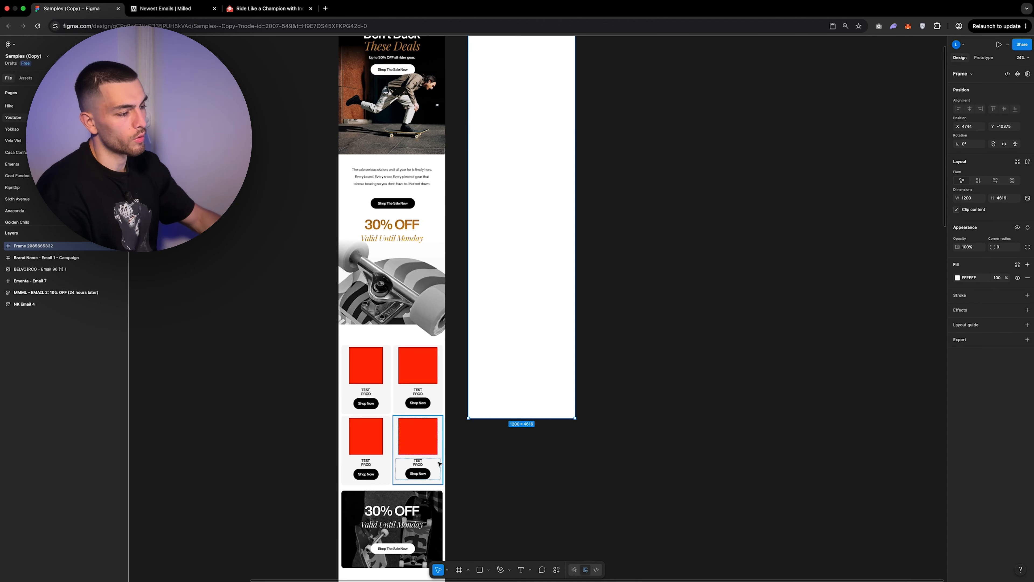
{"action": "left_click_drag", "start_coordinate": [508, 417], "coordinate": [506, 538]}
{"action": "scroll", "coordinate": [406, 371], "scroll_direction": "up", "scroll_amount": 7}
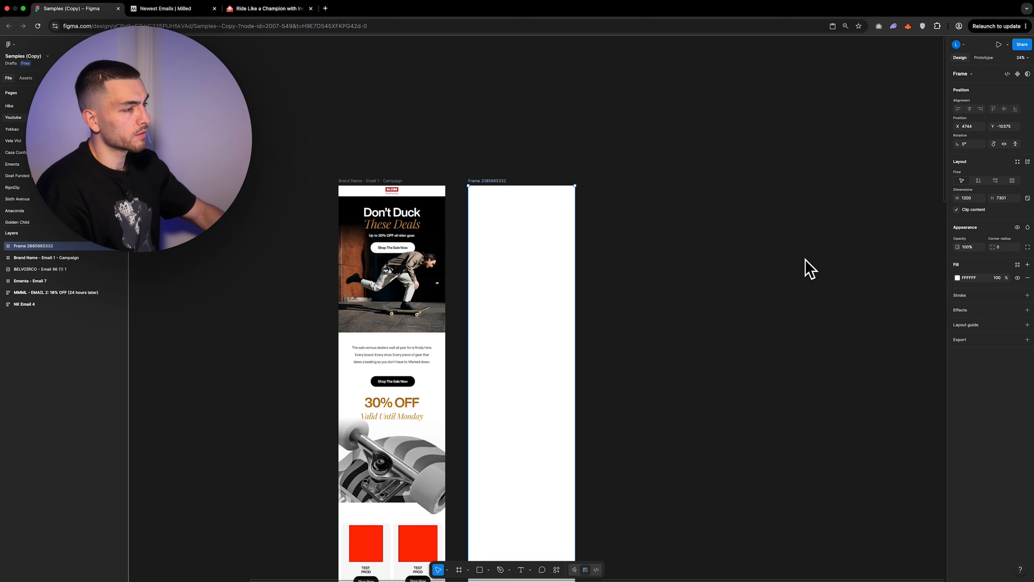
{"action": "left_click", "coordinate": [803, 268]}
Compare the header designs of the Ementa, MMML, Nikos Knife and Belvoir sample emails.
{"action": "scroll", "coordinate": [478, 198], "scroll_direction": "down", "scroll_amount": 10}
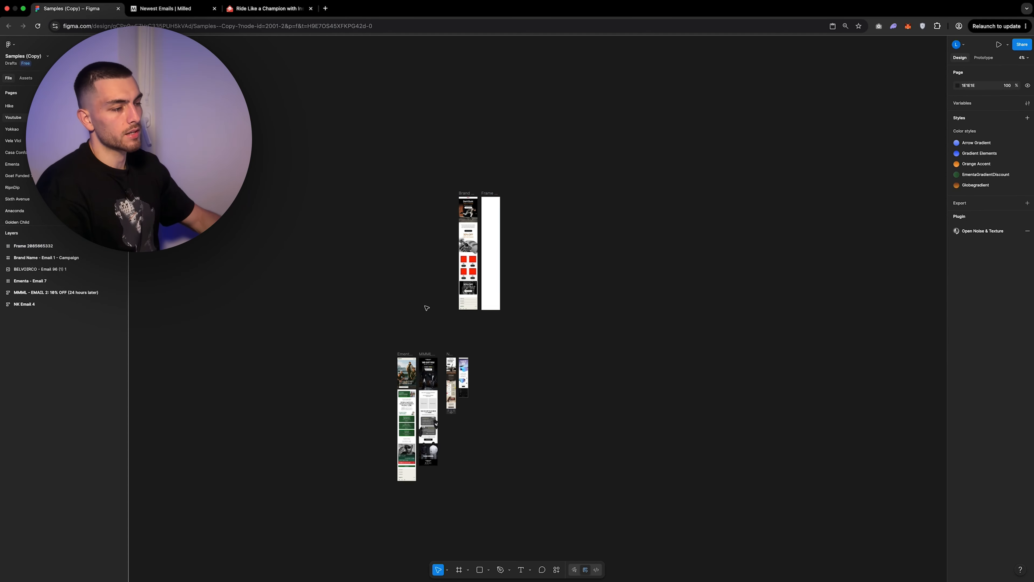
{"action": "scroll", "coordinate": [441, 350], "scroll_direction": "up", "scroll_amount": 10}
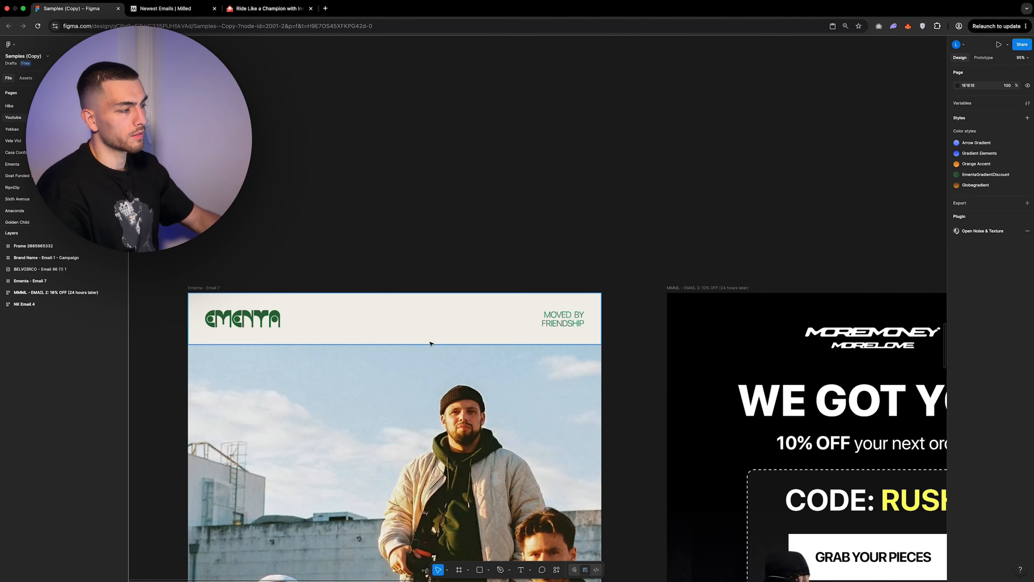
{"action": "scroll", "coordinate": [441, 344], "scroll_direction": "down", "scroll_amount": 5}
{"action": "scroll", "coordinate": [440, 344], "scroll_direction": "up", "scroll_amount": 8}
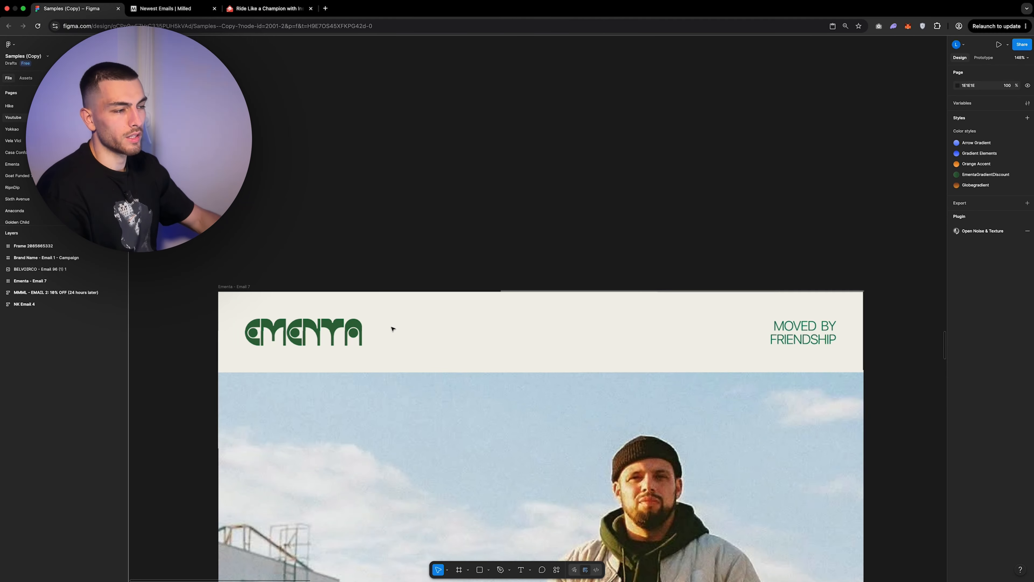
{"action": "scroll", "coordinate": [393, 329], "scroll_direction": "down", "scroll_amount": 6}
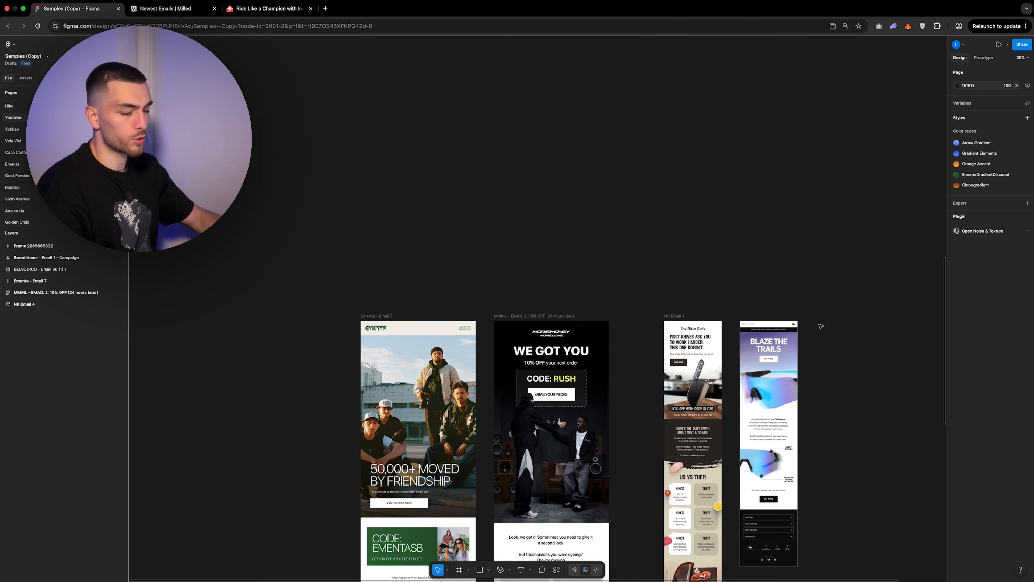
{"action": "scroll", "coordinate": [820, 326], "scroll_direction": "up", "scroll_amount": 6}
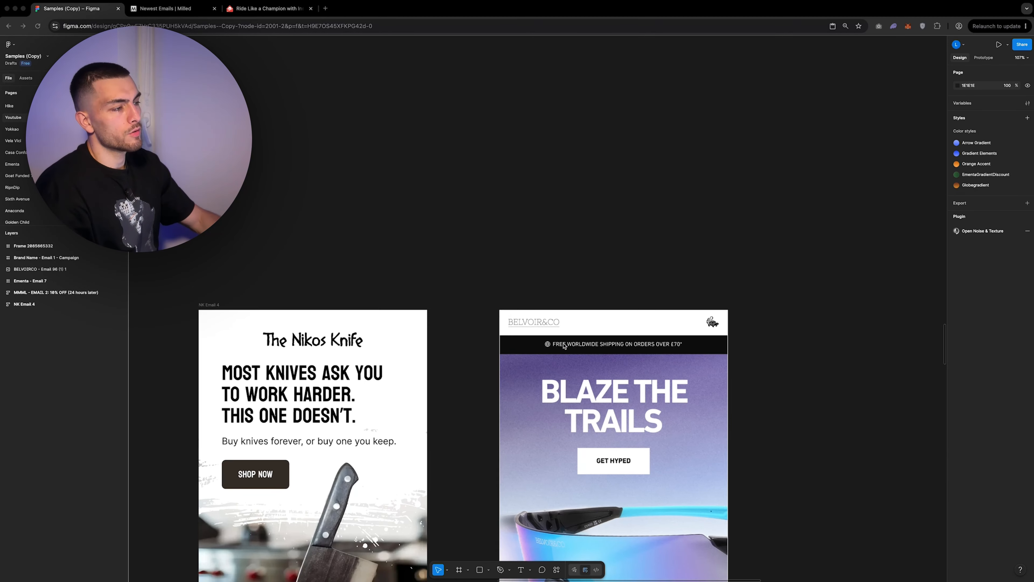
{"action": "scroll", "coordinate": [584, 330], "scroll_direction": "down", "scroll_amount": 6}
{"action": "scroll", "coordinate": [582, 361], "scroll_direction": "up", "scroll_amount": 4}
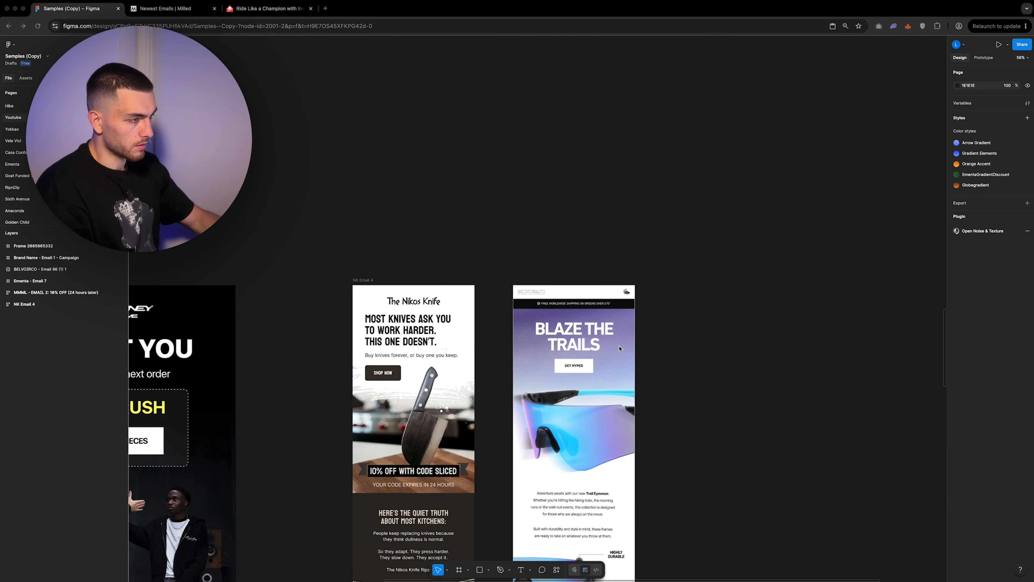
{"action": "scroll", "coordinate": [618, 349], "scroll_direction": "down", "scroll_amount": 5}
{"action": "scroll", "coordinate": [701, 189], "scroll_direction": "up", "scroll_amount": 5}
{"action": "scroll", "coordinate": [710, 150], "scroll_direction": "up", "scroll_amount": 5}
{"action": "scroll", "coordinate": [510, 213], "scroll_direction": "down", "scroll_amount": 5}
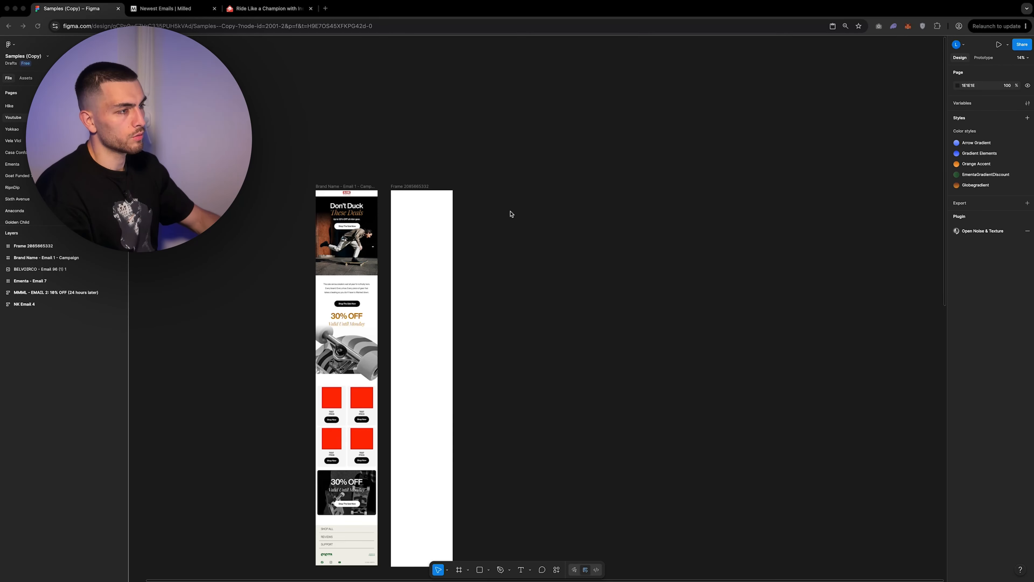
Rename the blank frame to "Brand Name - Email 1 - Campaign" and select it.
{"action": "scroll", "coordinate": [307, 209], "scroll_direction": "up", "scroll_amount": 3}
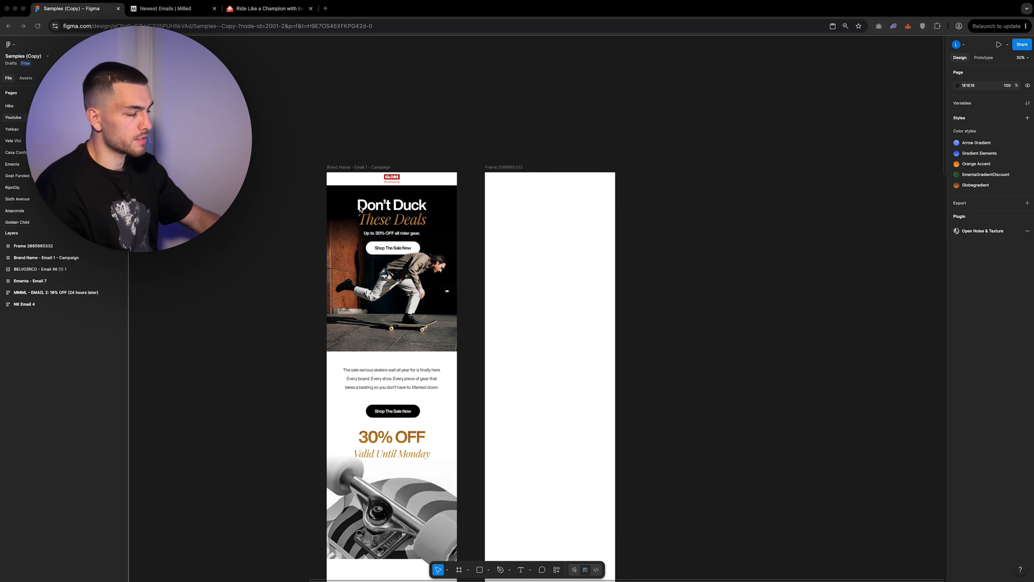
{"action": "scroll", "coordinate": [503, 167], "scroll_direction": "up", "scroll_amount": 5}
{"action": "scroll", "coordinate": [498, 254], "scroll_direction": "down", "scroll_amount": 2}
{"action": "scroll", "coordinate": [489, 185], "scroll_direction": "down", "scroll_amount": 1}
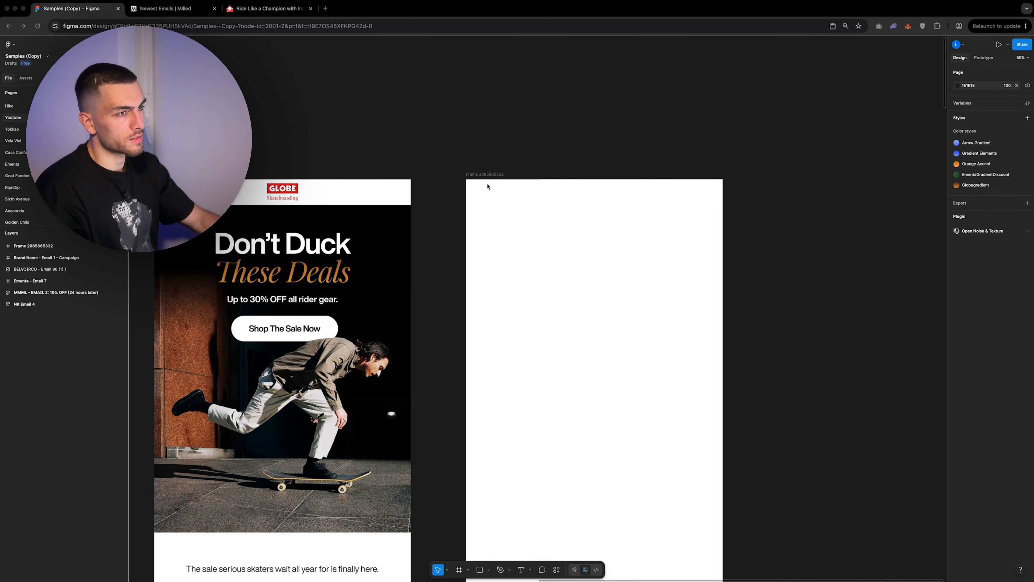
{"action": "left_click", "coordinate": [393, 188]}
{"action": "double_click", "coordinate": [492, 174]}
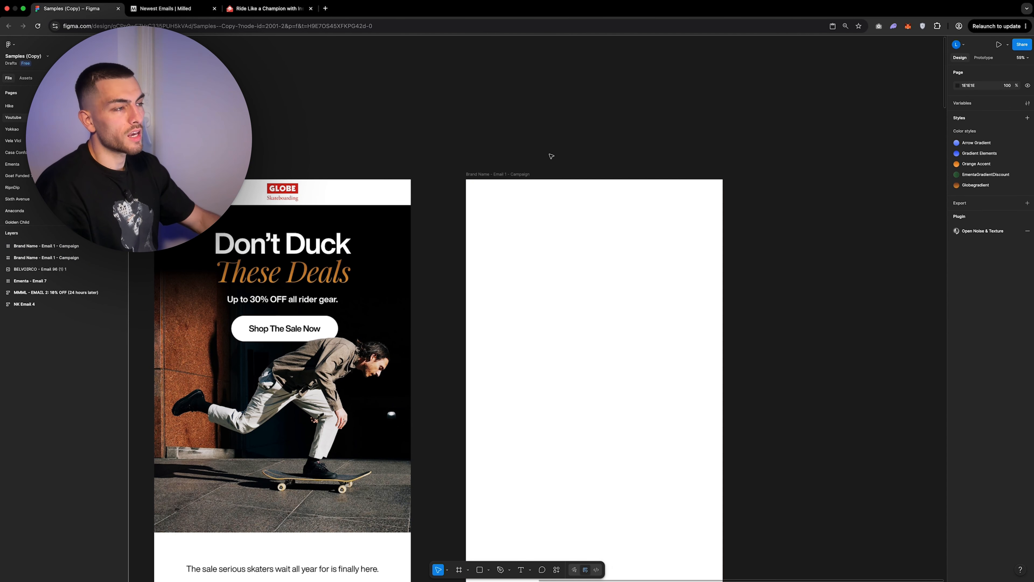
{"action": "left_click", "coordinate": [492, 175]}
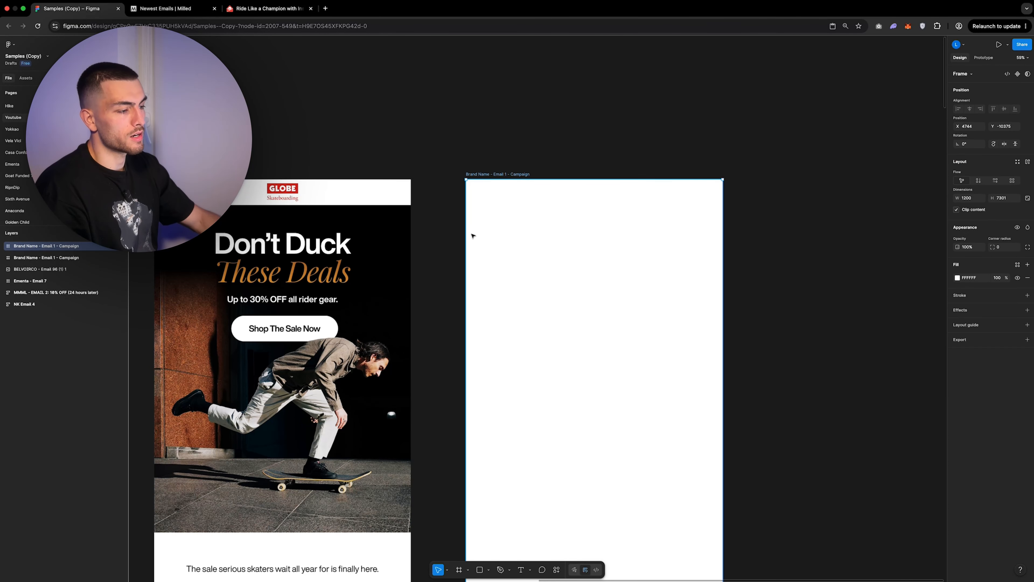
{"action": "left_click", "coordinate": [488, 570]}
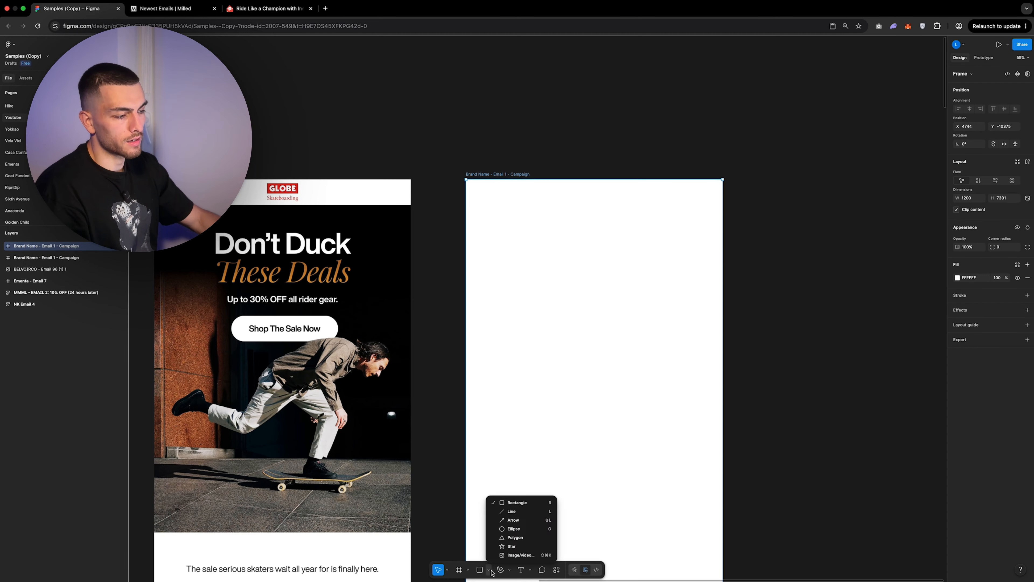
{"action": "left_click", "coordinate": [505, 509]}
{"action": "double_click", "coordinate": [466, 178]}
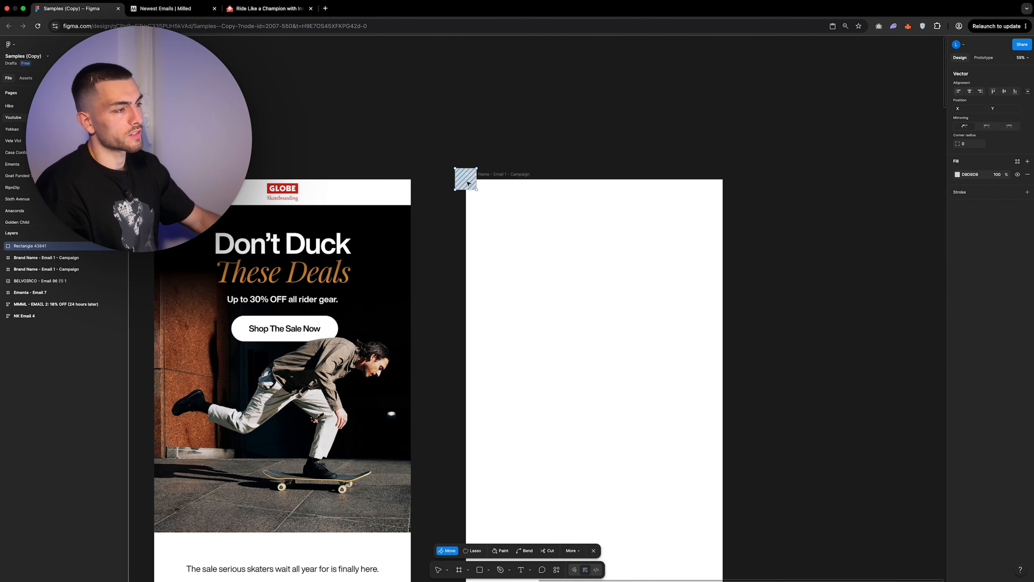
{"action": "left_click_drag", "start_coordinate": [460, 177], "coordinate": [443, 256]}
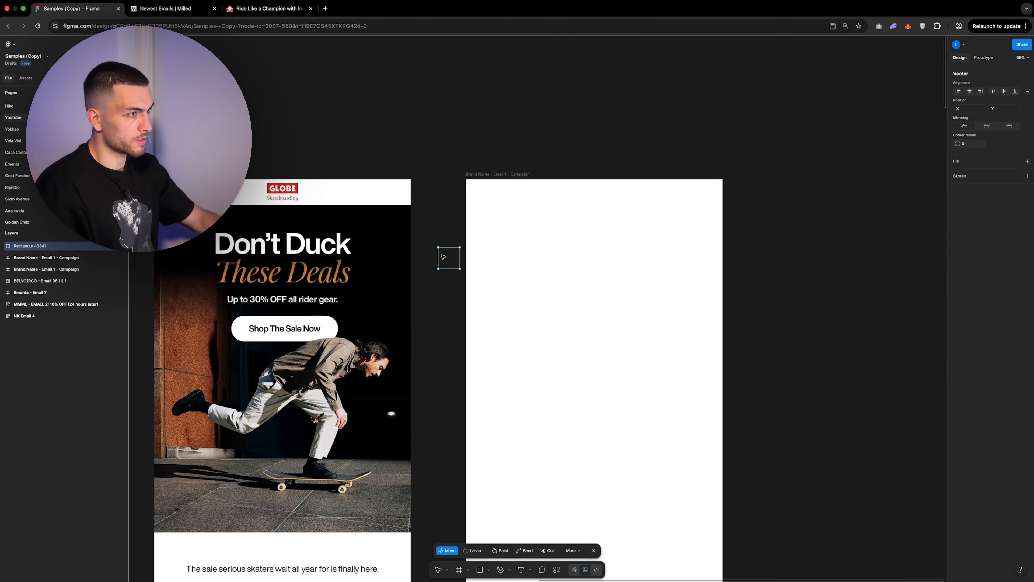
{"action": "left_click", "coordinate": [594, 551]}
Draw a 1200-wide header rectangle across the top of the blank campaign frame and set its height to 150.
{"action": "key", "text": "r"}
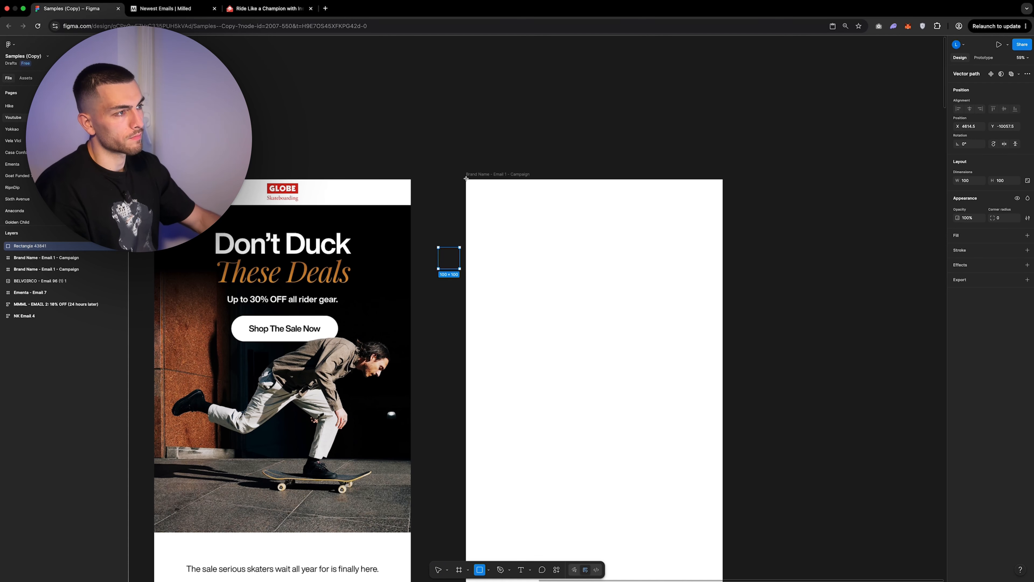
{"action": "mouse_move", "coordinate": [467, 180]}
{"action": "left_mouse_down"}
{"action": "mouse_move", "coordinate": [488, 236]}
{"action": "mouse_move", "coordinate": [664, 203]}
{"action": "mouse_move", "coordinate": [722, 235]}
{"action": "mouse_move", "coordinate": [722, 212]}
{"action": "left_mouse_up"}
{"action": "key", "text": "Escape"}
{"action": "left_click", "coordinate": [637, 201]}
{"action": "left_click", "coordinate": [1003, 181]}
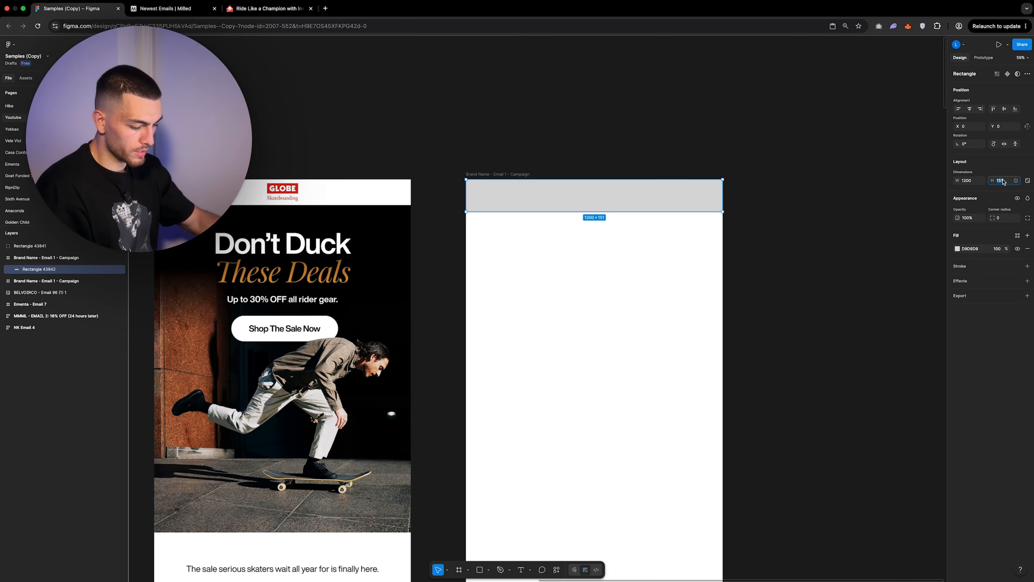
{"action": "type", "text": "150"}
{"action": "key", "text": "Return"}
{"action": "left_click", "coordinate": [537, 151]}
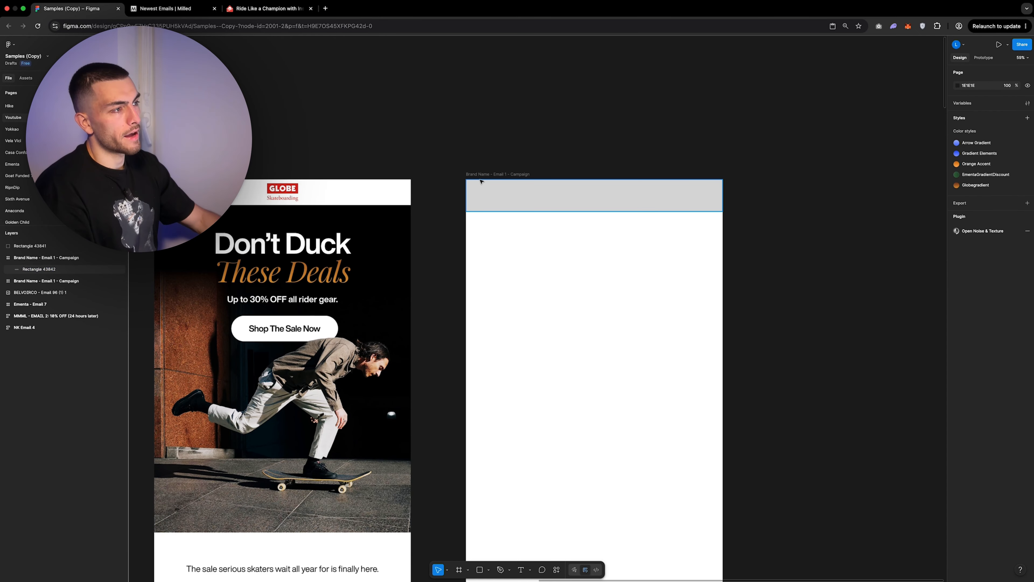
Add a grid layout guide to the new campaign frame and enlarge its cell size for a coarser grid.
{"action": "left_click", "coordinate": [484, 175]}
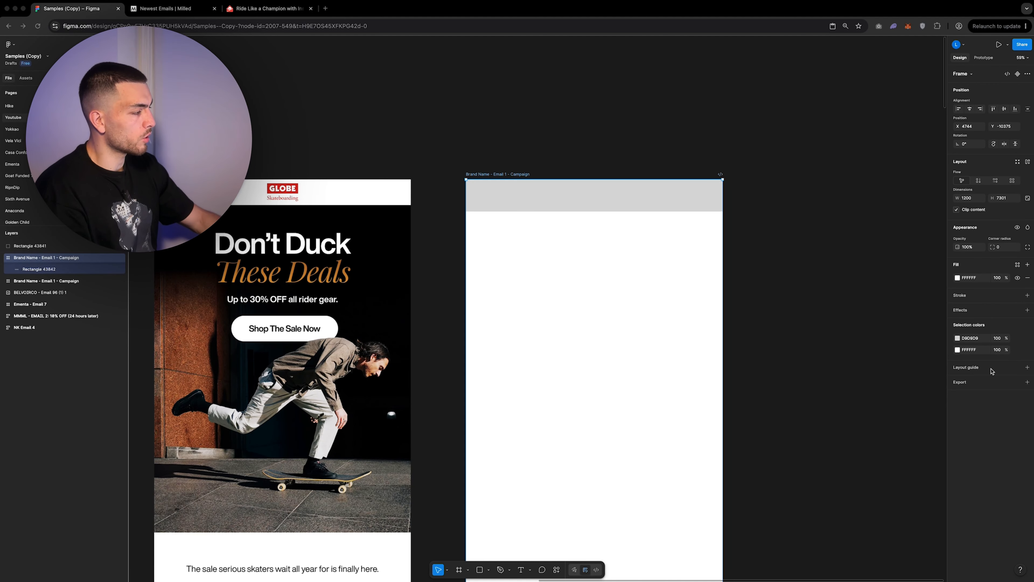
{"action": "left_click", "coordinate": [1002, 368]}
{"action": "left_click", "coordinate": [984, 381]}
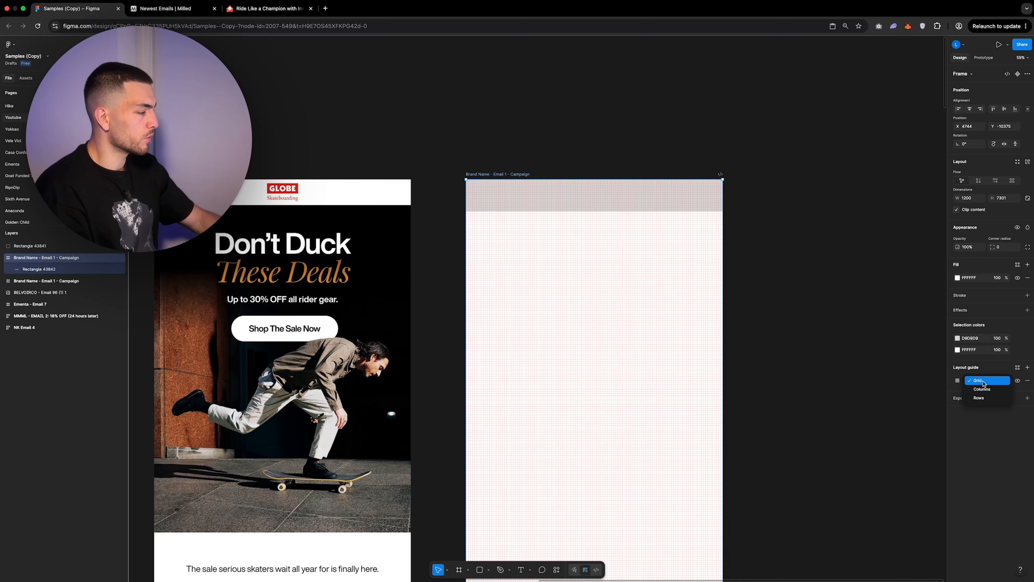
{"action": "left_click", "coordinate": [958, 381]}
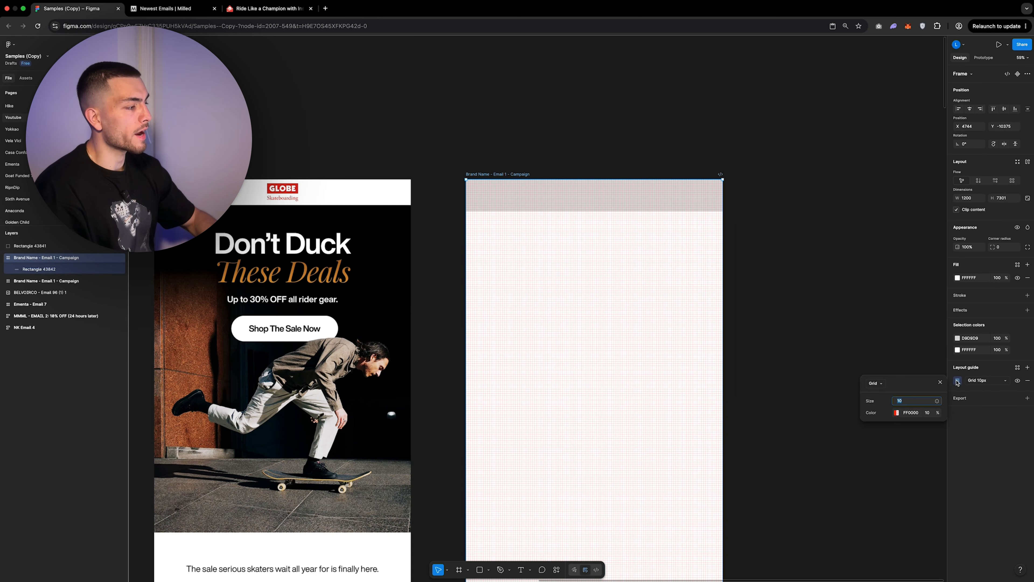
{"action": "key", "text": "Return"}
{"action": "left_click", "coordinate": [774, 294]}
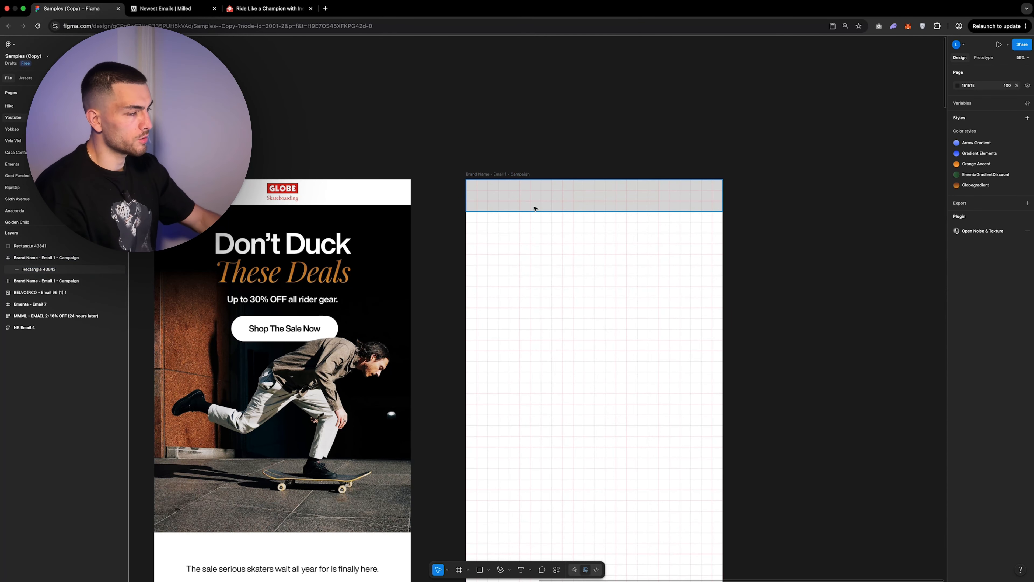
Duplicate the skateboarder hero image from the Globe email onto the empty canvas beside the gridded frame.
{"action": "scroll", "coordinate": [535, 207], "scroll_direction": "up", "scroll_amount": 4}
{"action": "scroll", "coordinate": [535, 208], "scroll_direction": "down", "scroll_amount": 10}
{"action": "scroll", "coordinate": [503, 325], "scroll_direction": "up", "scroll_amount": 4}
{"action": "left_click", "coordinate": [462, 264]}
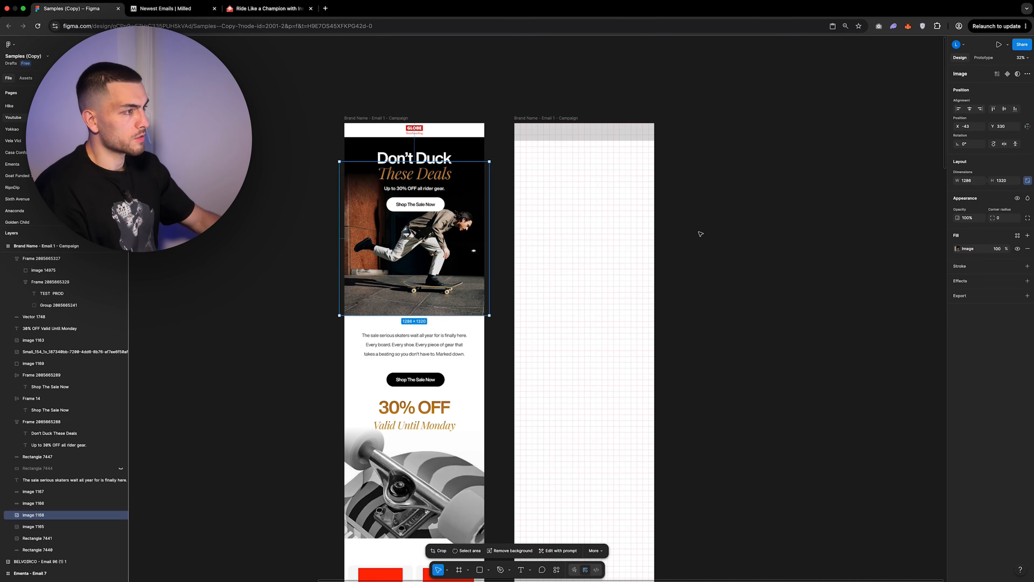
{"action": "left_click", "coordinate": [700, 234]}
{"action": "left_click", "coordinate": [384, 244]}
{"action": "left_click_drag", "start_coordinate": [383, 245], "coordinate": [706, 240], "text": "alt"}
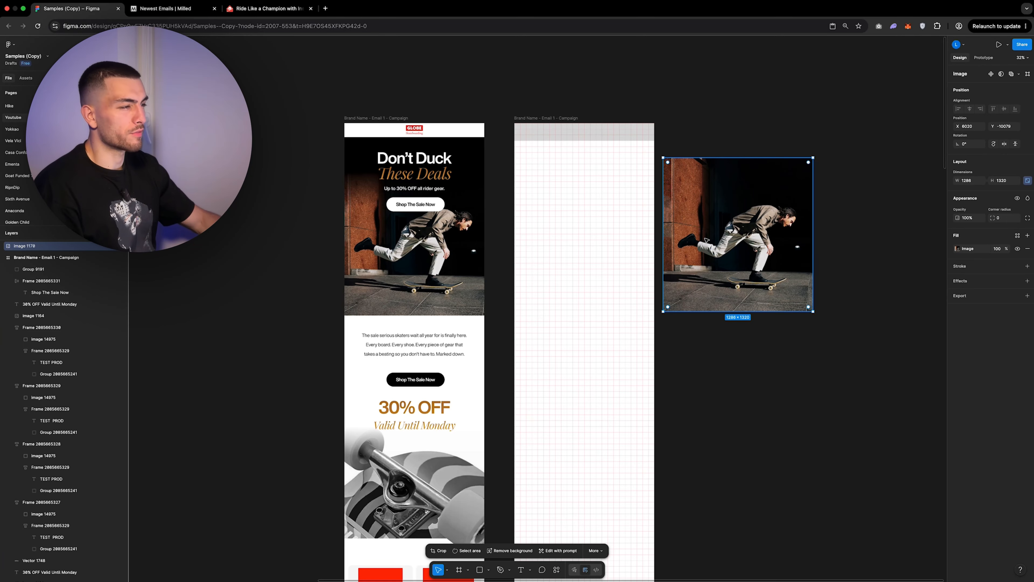
Move the copied skateboarder image into the gridded frame below the header block and scale it to the frame's width, about 1201 × 1232.
{"action": "scroll", "coordinate": [706, 240], "scroll_direction": "up", "scroll_amount": 3}
{"action": "scroll", "coordinate": [717, 244], "scroll_direction": "down", "scroll_amount": 6}
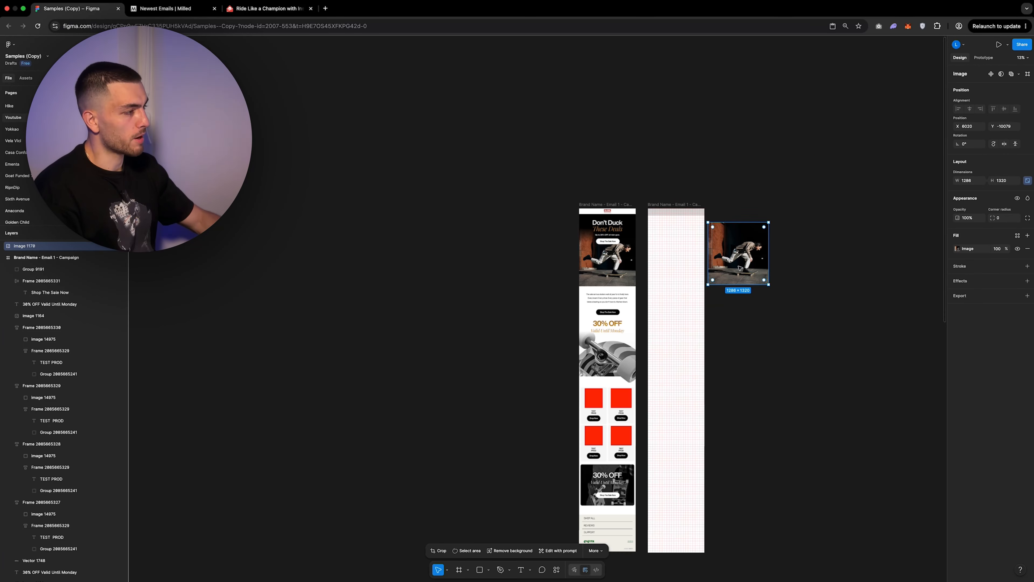
{"action": "scroll", "coordinate": [733, 252], "scroll_direction": "up", "scroll_amount": 6}
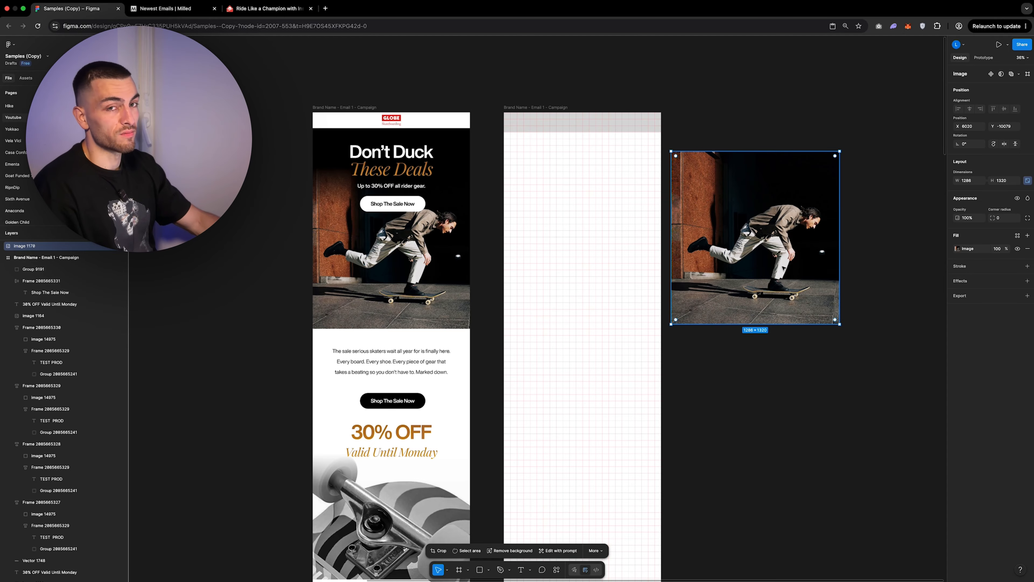
{"action": "scroll", "coordinate": [765, 275], "scroll_direction": "down", "scroll_amount": 2}
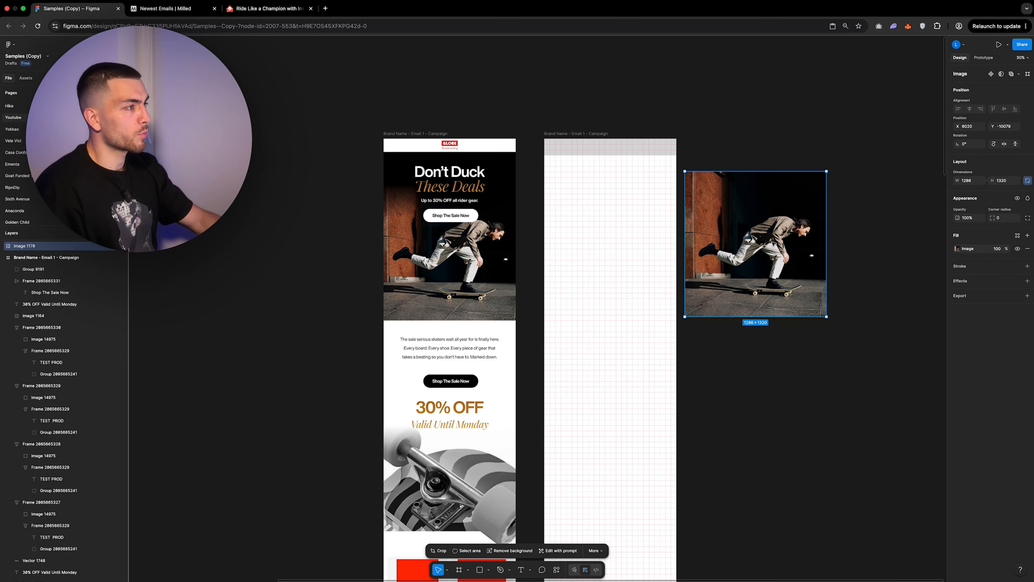
{"action": "left_click_drag", "start_coordinate": [781, 231], "coordinate": [677, 246]}
{"action": "scroll", "coordinate": [574, 329], "scroll_direction": "up", "scroll_amount": 10}
{"action": "left_click_drag", "start_coordinate": [566, 220], "coordinate": [569, 231]}
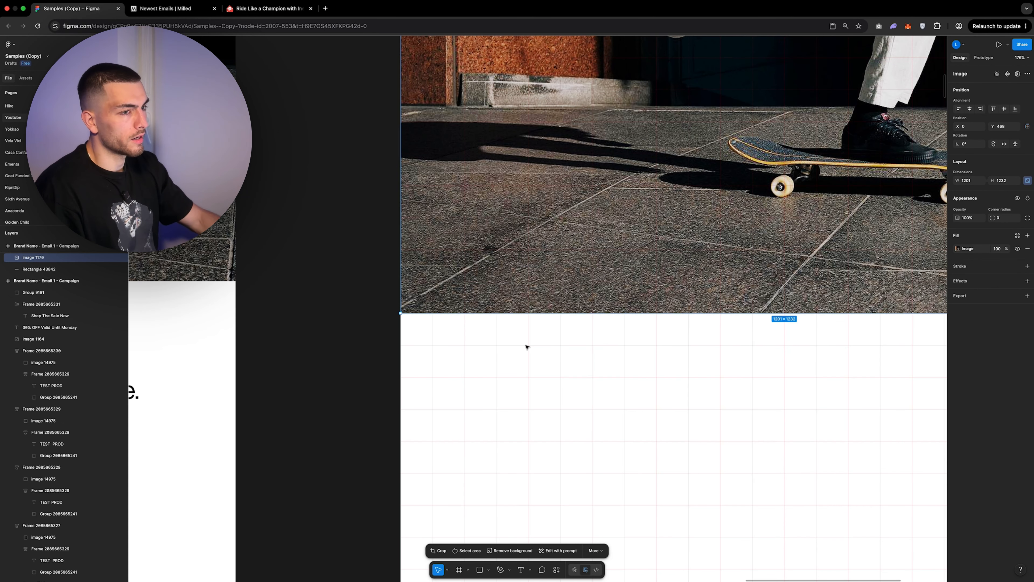
{"action": "scroll", "coordinate": [520, 307], "scroll_direction": "down", "scroll_amount": 10}
{"action": "scroll", "coordinate": [506, 317], "scroll_direction": "up", "scroll_amount": 10}
{"action": "scroll", "coordinate": [505, 317], "scroll_direction": "down", "scroll_amount": 10}
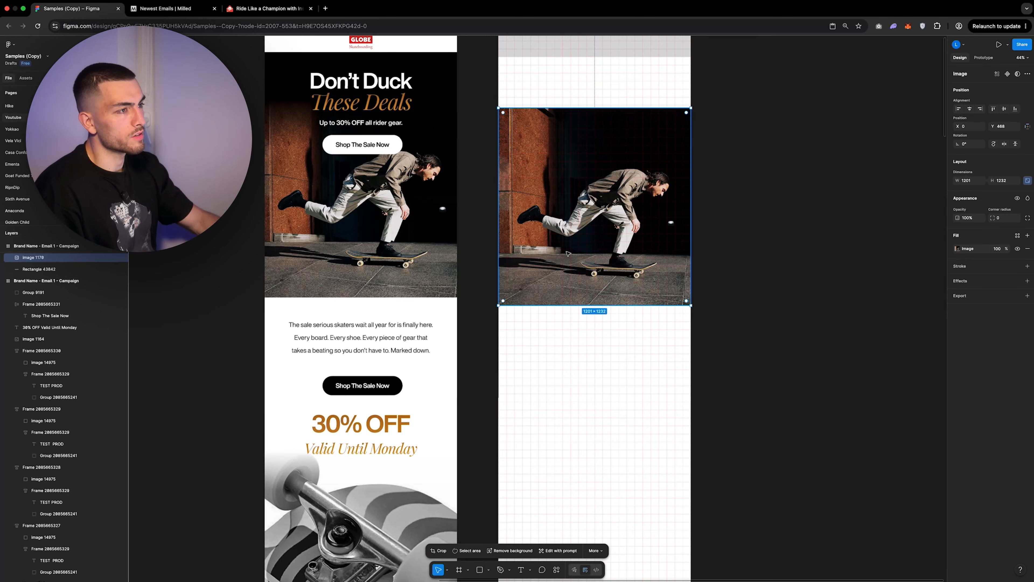
Copy the Globe hero's black background rectangle into the new frame, filling the space between the grey header and the skateboarder image.
{"action": "scroll", "coordinate": [480, 285], "scroll_direction": "up", "scroll_amount": 4}
{"action": "left_click", "coordinate": [434, 245]}
{"action": "left_click", "coordinate": [594, 316]}
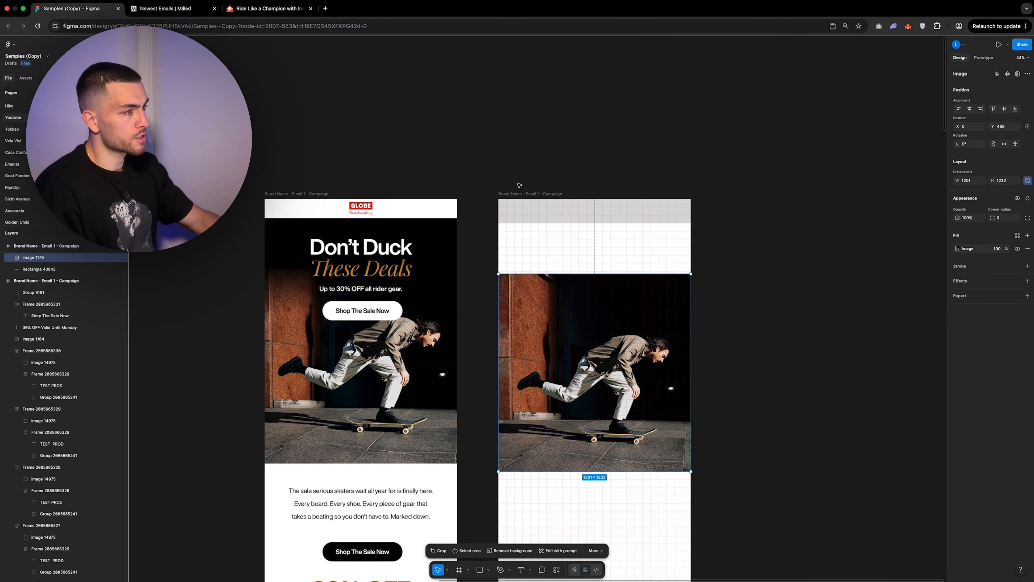
{"action": "left_click", "coordinate": [519, 193]}
{"action": "key", "text": "super+v"}
{"action": "left_click_drag", "start_coordinate": [589, 243], "coordinate": [589, 247]}
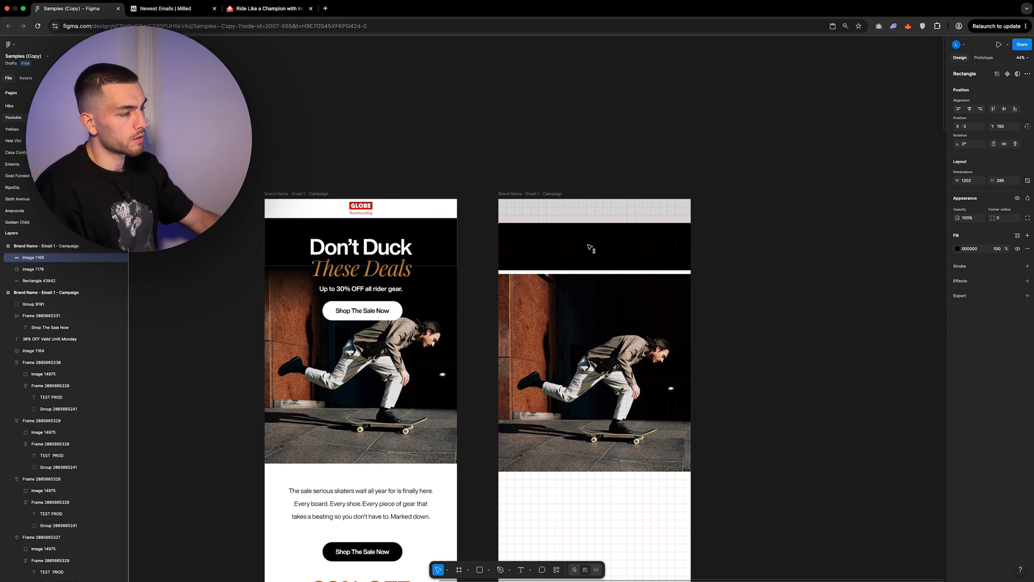
Add a black linear gradient fill over the skateboarder image, with its end stop at 100% and 0% opacity, and raise the fill's opacity.
{"action": "left_click", "coordinate": [562, 282]}
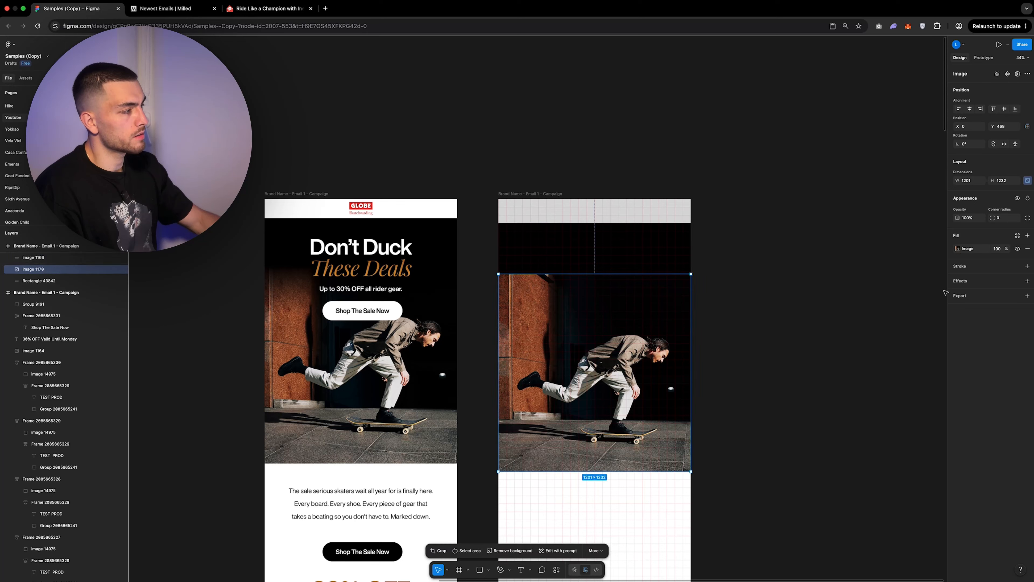
{"action": "left_click", "coordinate": [1027, 235]}
{"action": "left_click", "coordinate": [957, 249]}
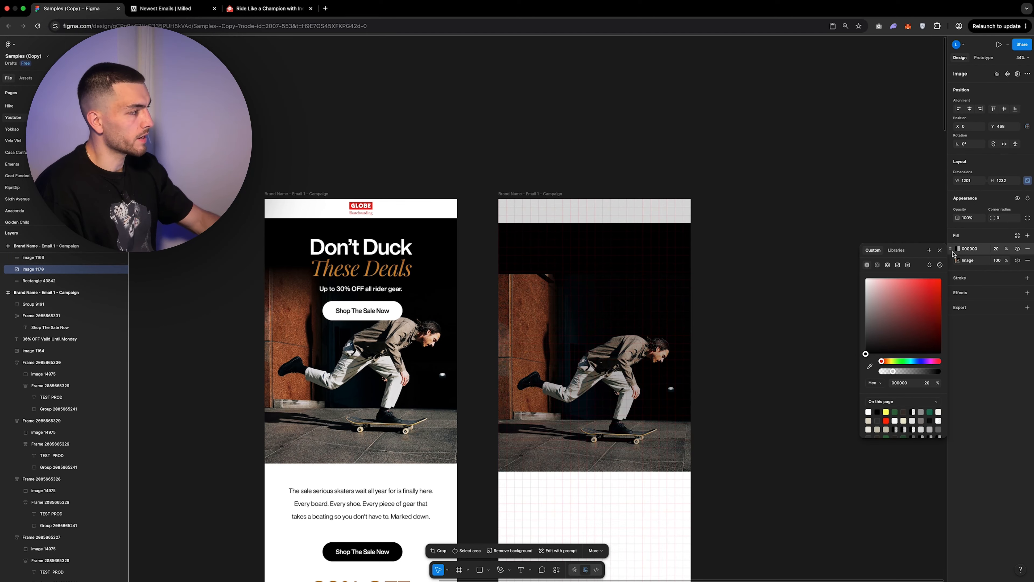
{"action": "left_click", "coordinate": [877, 265]}
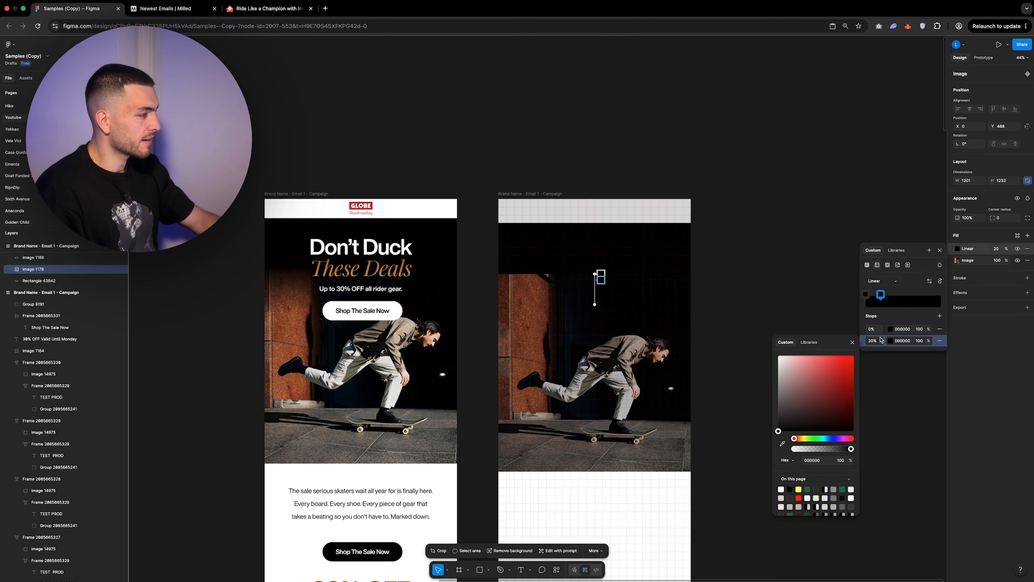
{"action": "left_click", "coordinate": [878, 340]}
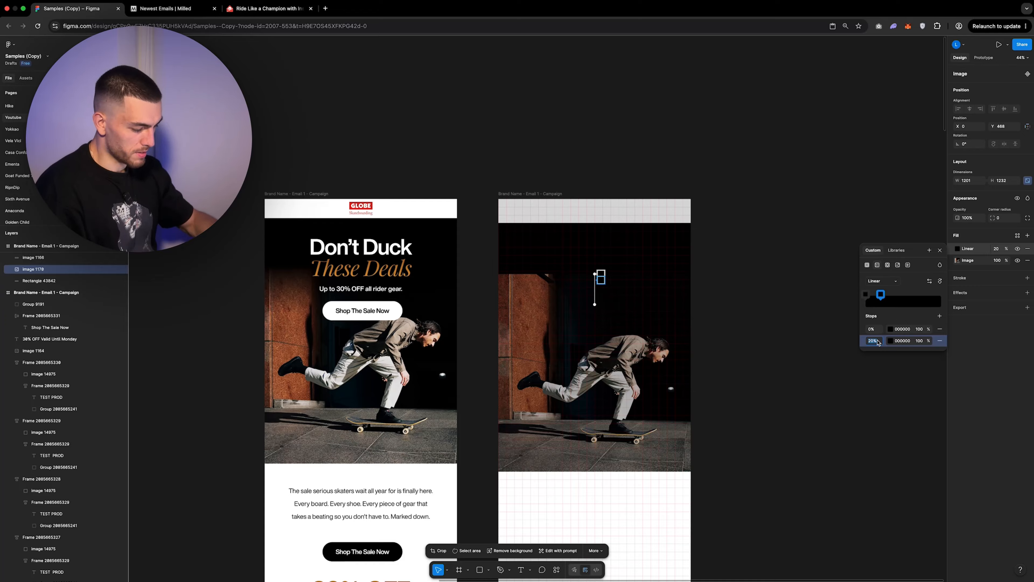
{"action": "type", "text": "100"}
{"action": "left_click", "coordinate": [922, 343]}
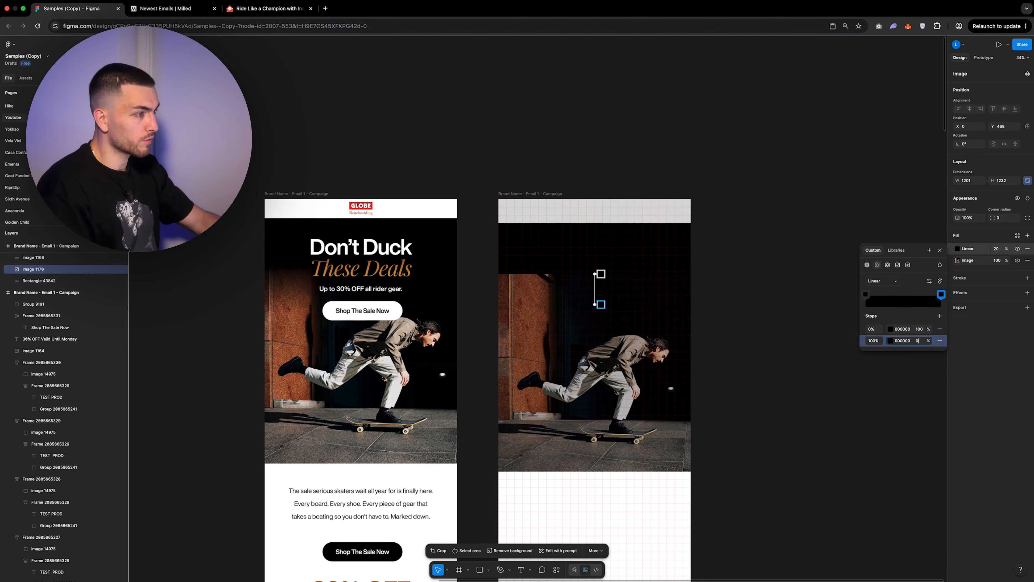
{"action": "key", "text": "Return"}
{"action": "left_click", "coordinate": [995, 250]}
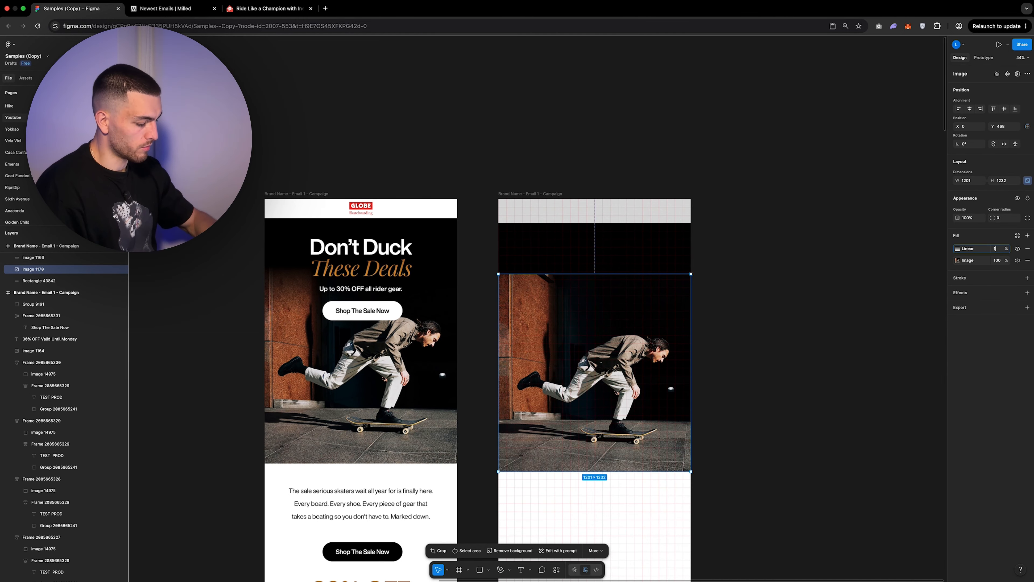
Check the blended hero against the Globe original and review the sample's sections below it down to the product grid.
{"action": "scroll", "coordinate": [515, 271], "scroll_direction": "up", "scroll_amount": 5}
{"action": "left_click", "coordinate": [492, 267]}
{"action": "left_click", "coordinate": [378, 301]}
{"action": "scroll", "coordinate": [362, 305], "scroll_direction": "down", "scroll_amount": 3}
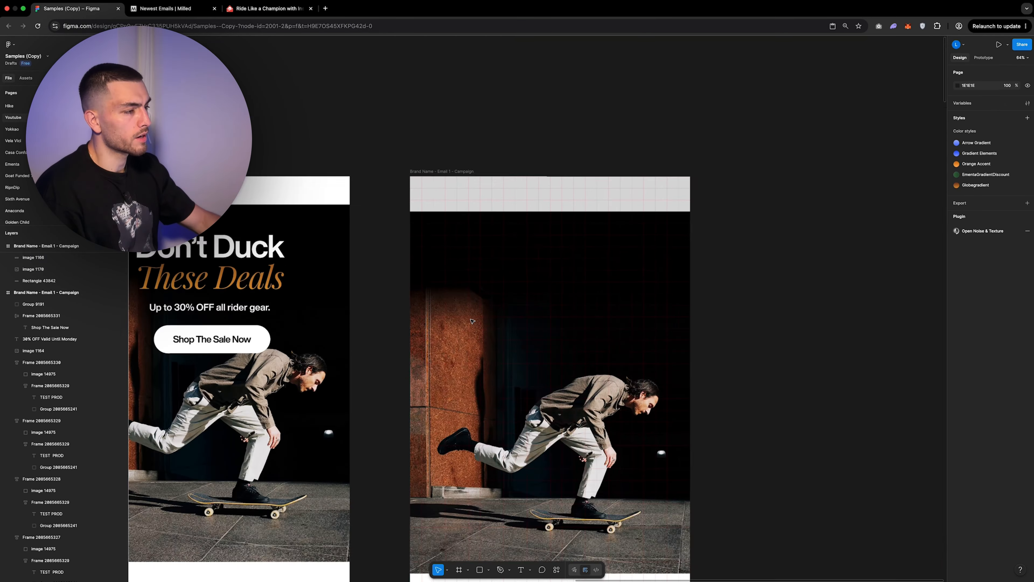
{"action": "scroll", "coordinate": [473, 321], "scroll_direction": "up", "scroll_amount": 5}
{"action": "scroll", "coordinate": [472, 321], "scroll_direction": "down", "scroll_amount": 5}
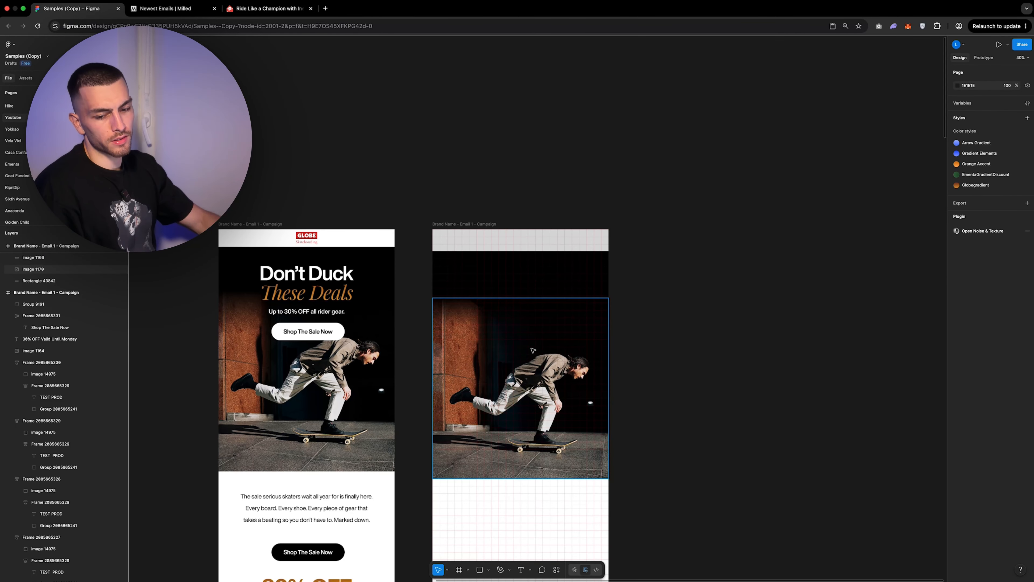
{"action": "scroll", "coordinate": [659, 274], "scroll_direction": "down", "scroll_amount": 3}
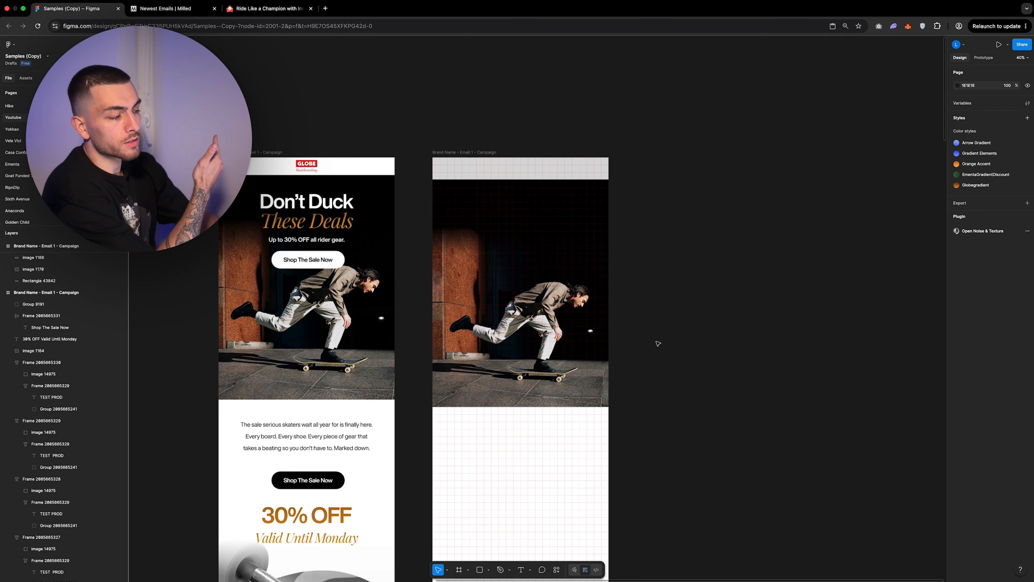
{"action": "scroll", "coordinate": [658, 322], "scroll_direction": "down", "scroll_amount": 3}
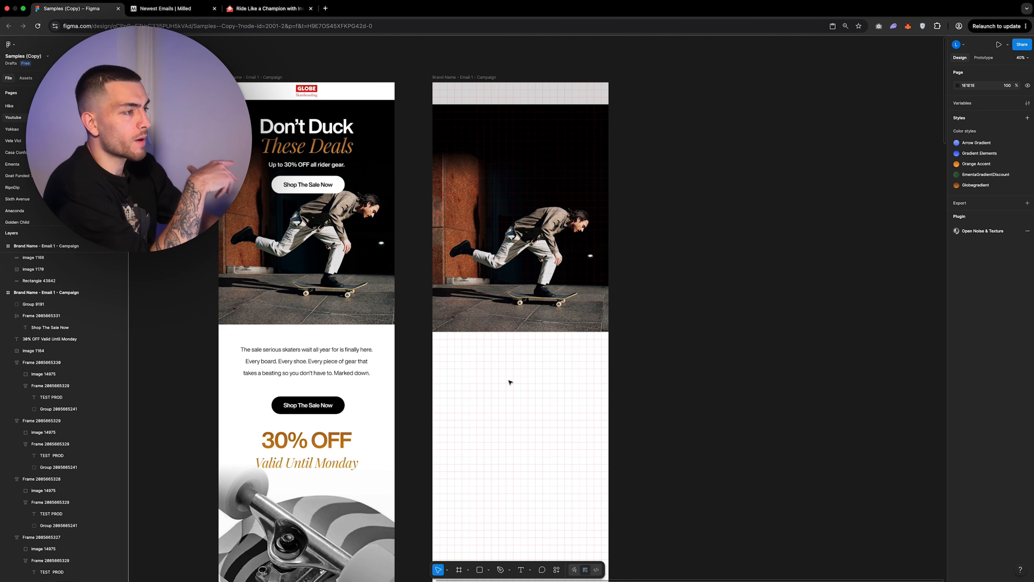
{"action": "scroll", "coordinate": [543, 335], "scroll_direction": "down", "scroll_amount": 15}
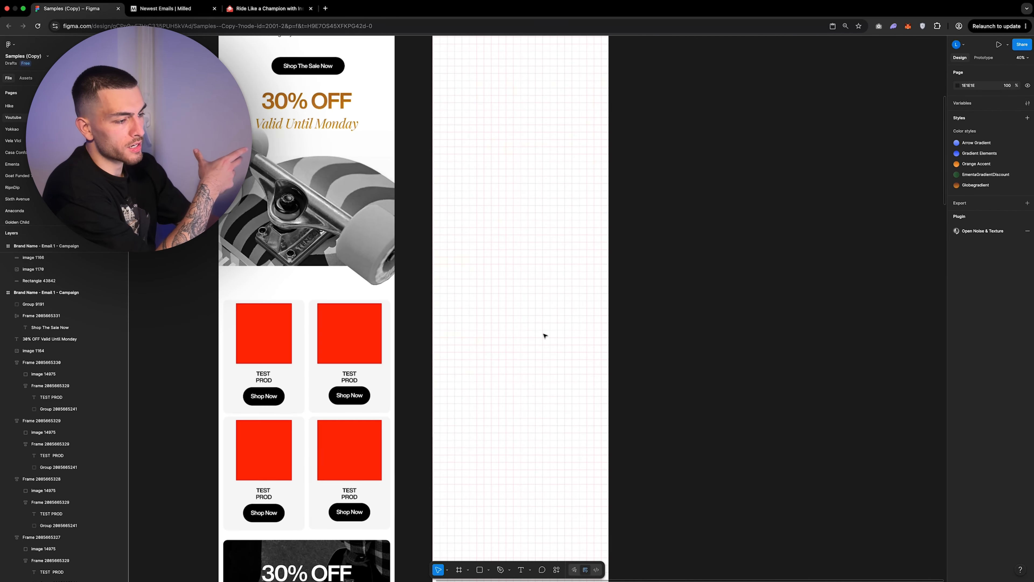
{"action": "scroll", "coordinate": [534, 346], "scroll_direction": "up", "scroll_amount": 10}
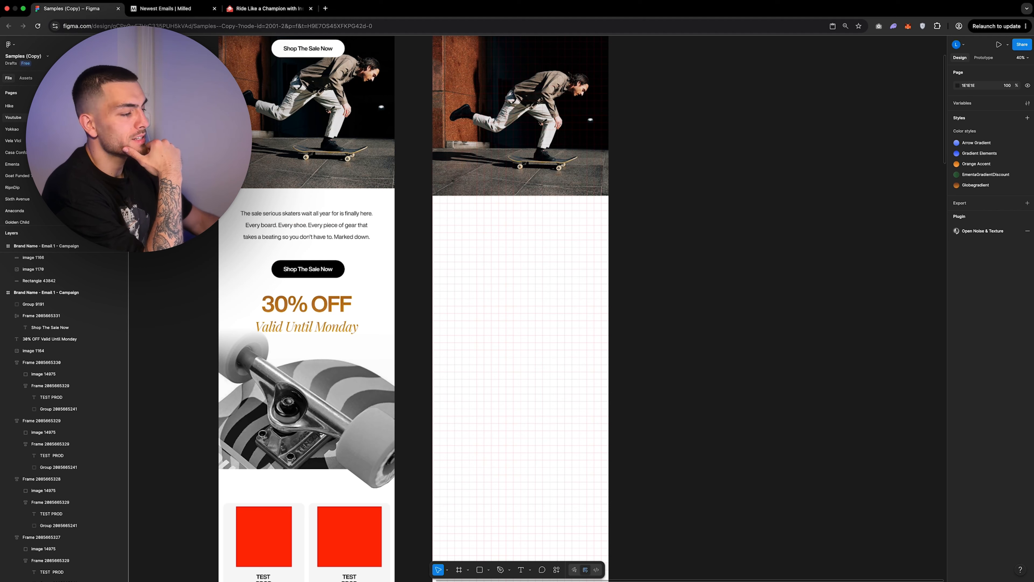
Stack 900-wide grey placeholder rectangles below the hero: one 400 high, a shorter strip, and two about 941 high.
{"action": "left_click", "coordinate": [487, 571]}
{"action": "left_click_drag", "start_coordinate": [455, 218], "coordinate": [587, 277]}
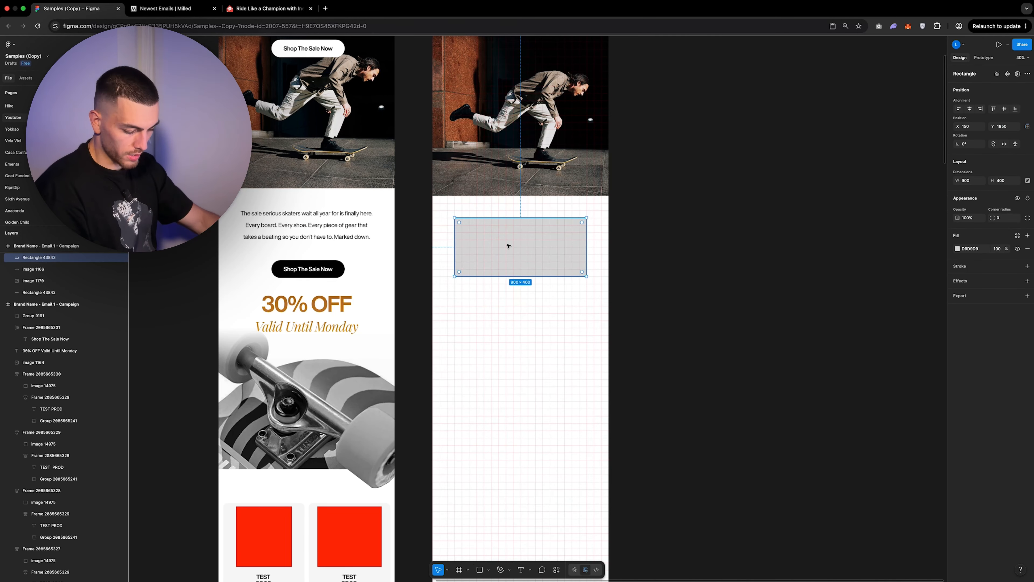
{"action": "key", "text": "ctrl+d"}
{"action": "mouse_move", "coordinate": [508, 246]}
{"action": "left_mouse_down"}
{"action": "mouse_move", "coordinate": [493, 370]}
{"action": "mouse_move", "coordinate": [491, 302]}
{"action": "left_mouse_up"}
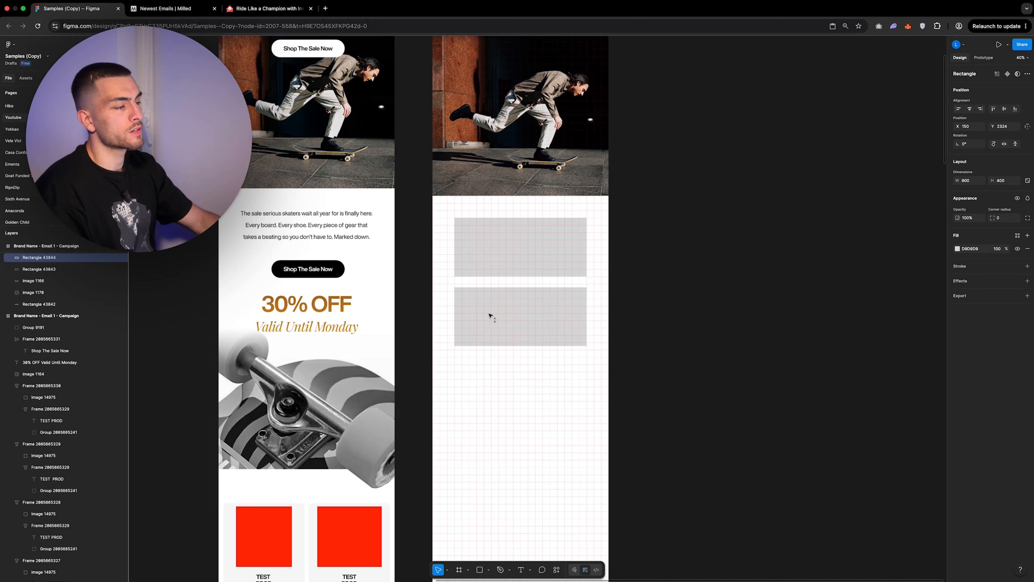
{"action": "left_click_drag", "start_coordinate": [510, 346], "coordinate": [488, 466]}
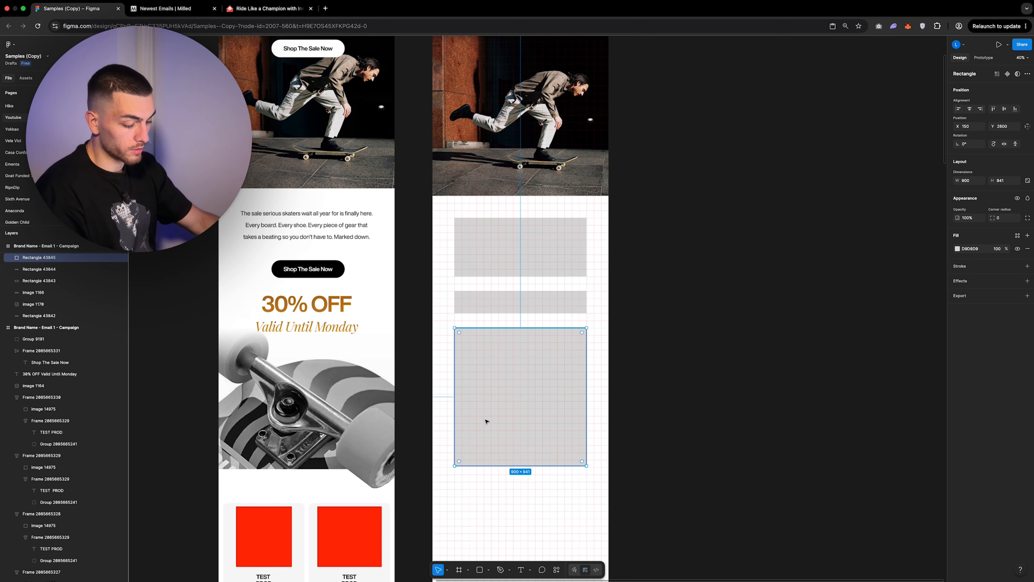
{"action": "left_click_drag", "start_coordinate": [487, 421], "coordinate": [493, 520], "text": "alt"}
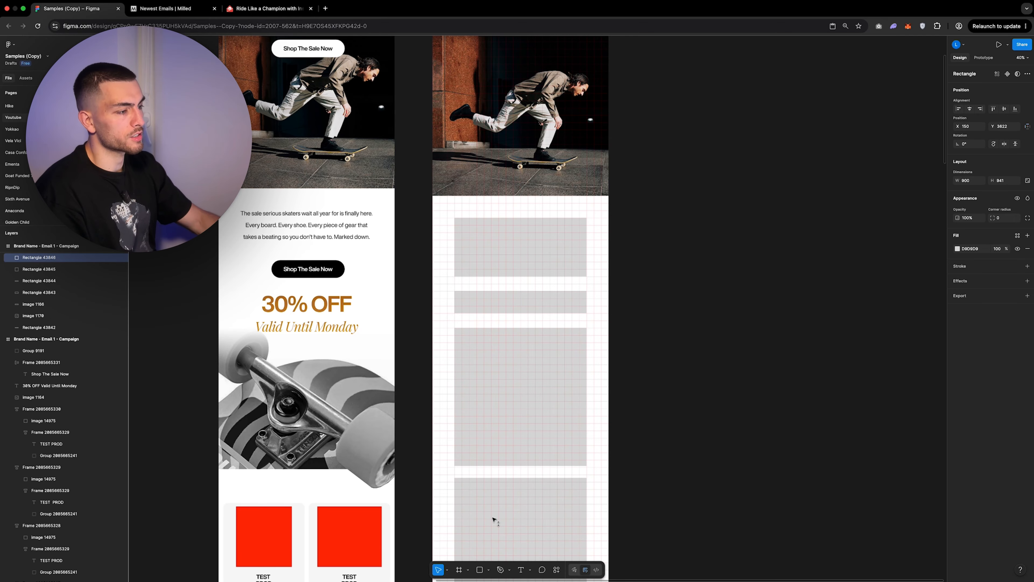
Compare the new layout's hero and placeholder sections with the Globe sample from header to footer.
{"action": "scroll", "coordinate": [509, 408], "scroll_direction": "down", "scroll_amount": 6}
{"action": "scroll", "coordinate": [509, 390], "scroll_direction": "down", "scroll_amount": 5}
{"action": "scroll", "coordinate": [509, 381], "scroll_direction": "up", "scroll_amount": 4}
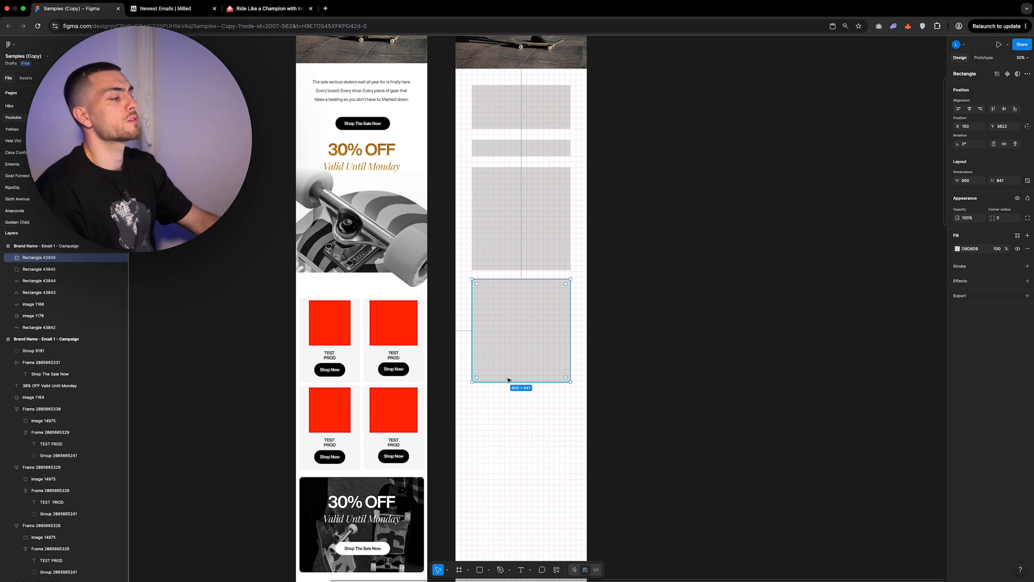
{"action": "scroll", "coordinate": [524, 353], "scroll_direction": "up", "scroll_amount": 2}
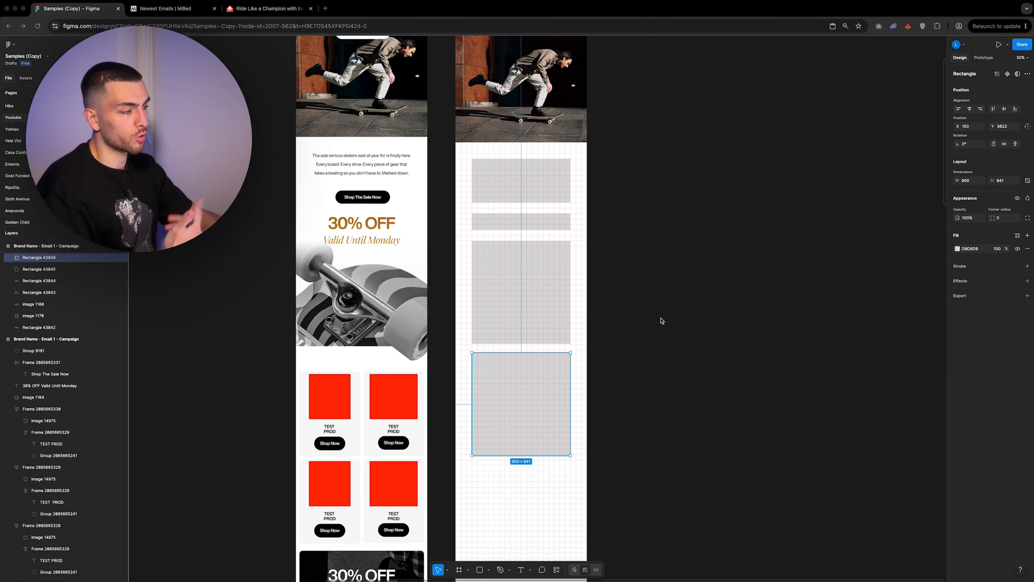
{"action": "scroll", "coordinate": [615, 285], "scroll_direction": "up", "scroll_amount": 5}
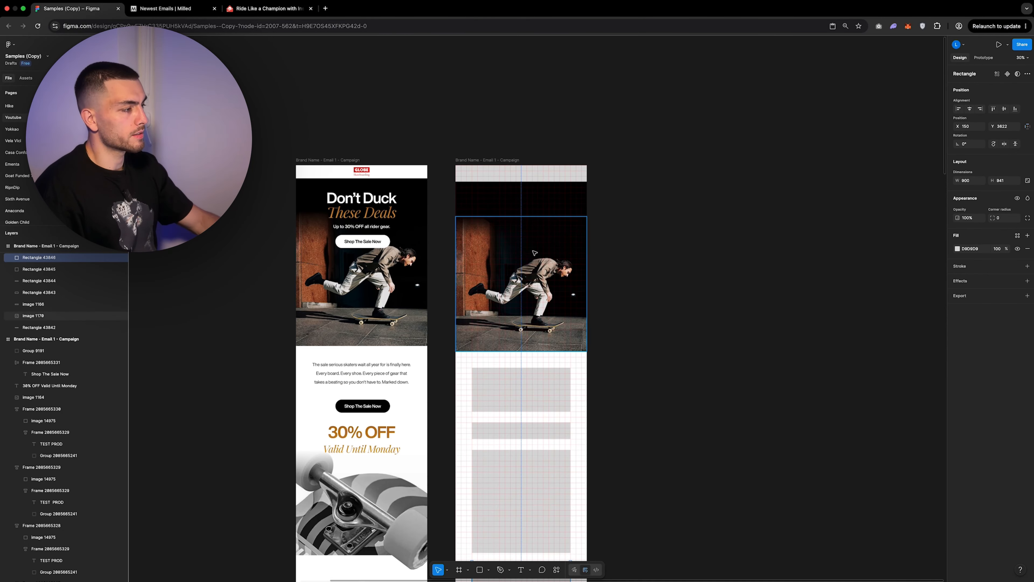
{"action": "scroll", "coordinate": [529, 252], "scroll_direction": "up", "scroll_amount": 5}
{"action": "scroll", "coordinate": [519, 286], "scroll_direction": "down", "scroll_amount": 2}
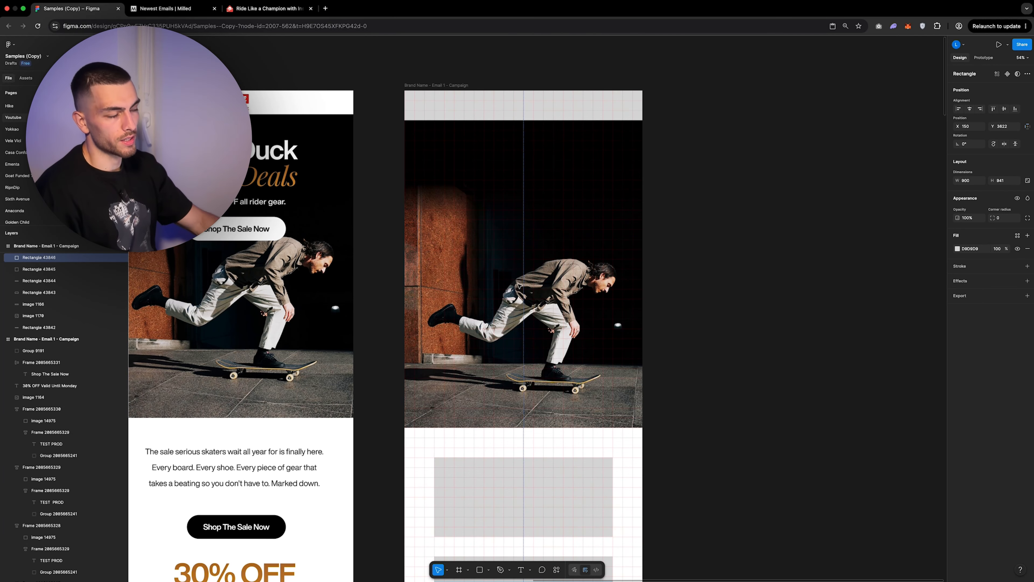
{"action": "scroll", "coordinate": [520, 286], "scroll_direction": "down", "scroll_amount": 3}
{"action": "scroll", "coordinate": [520, 289], "scroll_direction": "down", "scroll_amount": 5}
{"action": "scroll", "coordinate": [520, 293], "scroll_direction": "down", "scroll_amount": 3}
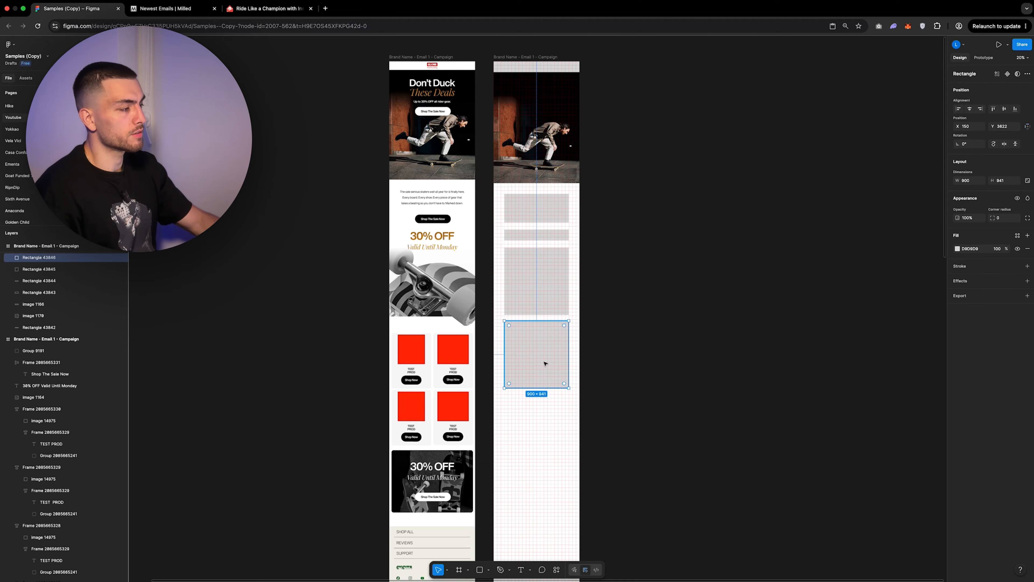
{"action": "scroll", "coordinate": [546, 175], "scroll_direction": "up", "scroll_amount": 5}
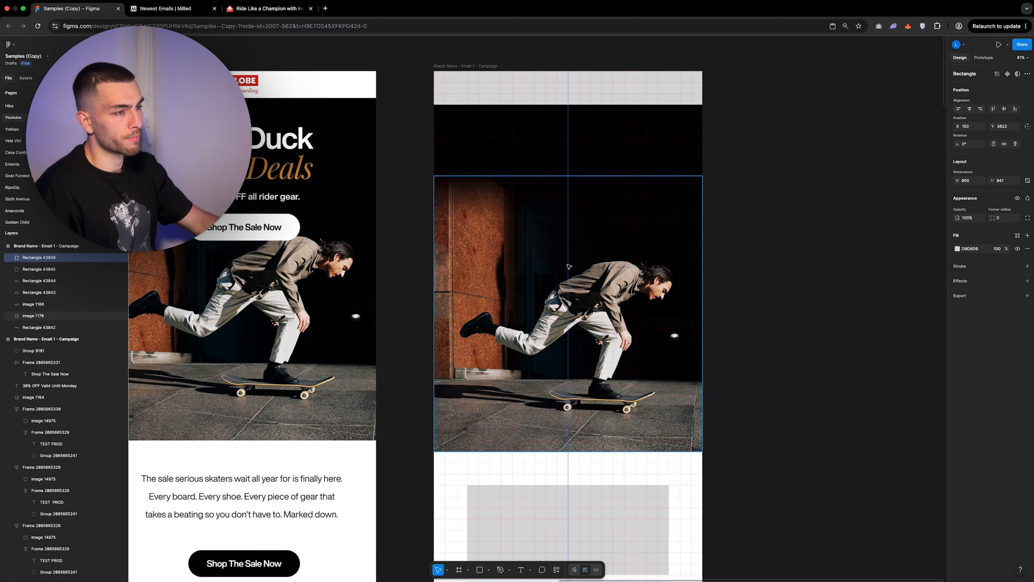
Copy the Globe sample's "Don't Duck These Deals" text block and white "Shop The Sale Now" button into the new hero, centred horizontally.
{"action": "left_click", "coordinate": [256, 228]}
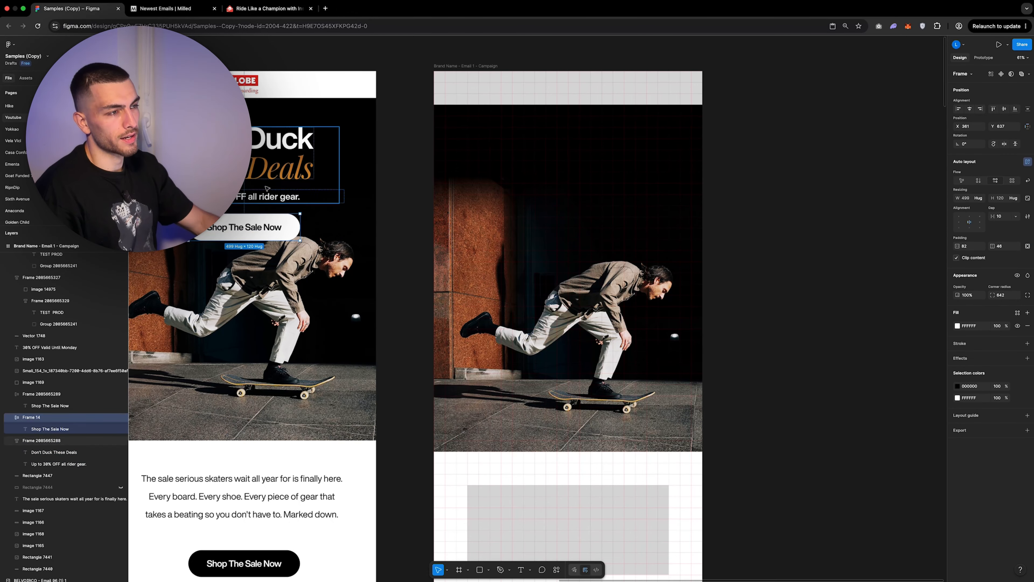
{"action": "left_click", "coordinate": [269, 201], "text": "shift"}
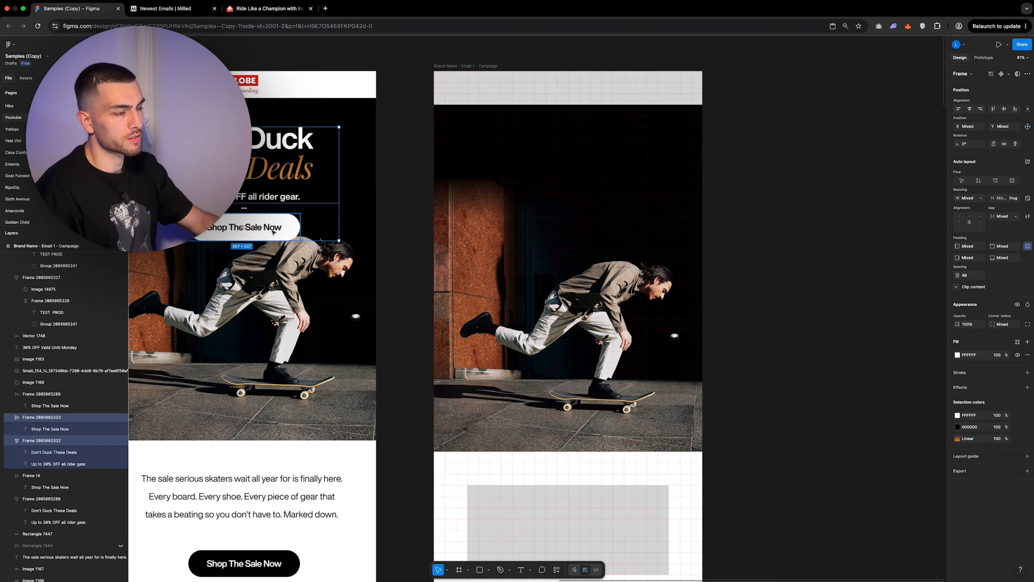
{"action": "left_click_drag", "start_coordinate": [275, 233], "coordinate": [574, 239]}
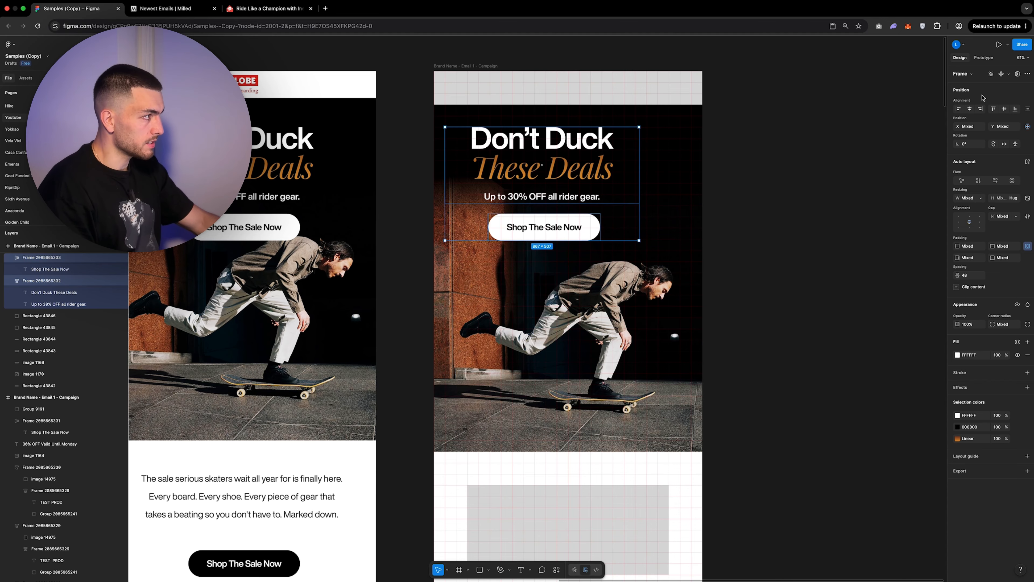
{"action": "left_click", "coordinate": [969, 108]}
{"action": "left_click_drag", "start_coordinate": [573, 207], "coordinate": [600, 205]}
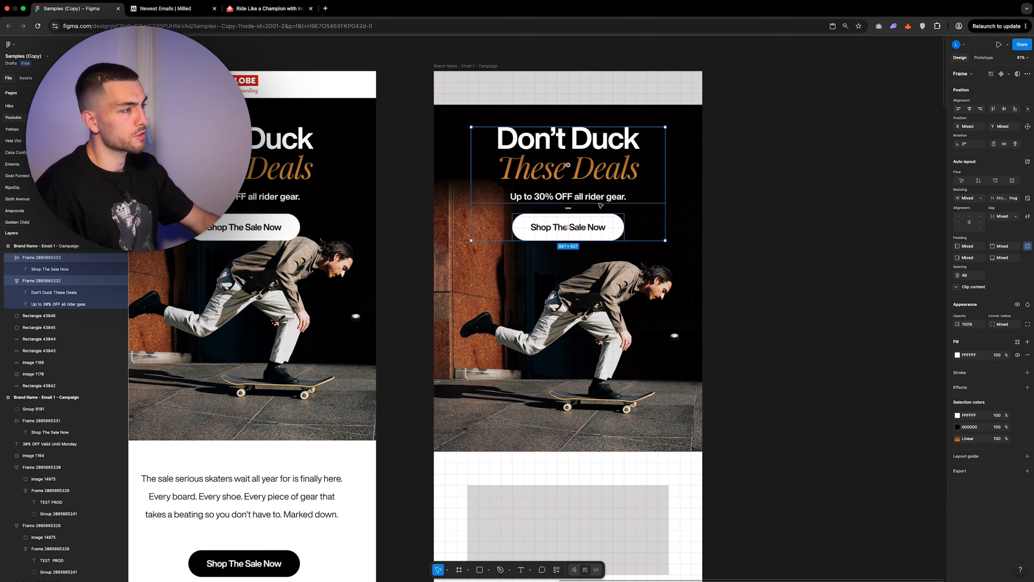
{"action": "left_click", "coordinate": [754, 184]}
Enlarge the skateboarder image slightly upward so the rider's back reaches the hero's "Shop The Sale Now" button.
{"action": "scroll", "coordinate": [568, 265], "scroll_direction": "down", "scroll_amount": 5}
{"action": "scroll", "coordinate": [590, 235], "scroll_direction": "up", "scroll_amount": 5}
{"action": "left_click", "coordinate": [542, 285]}
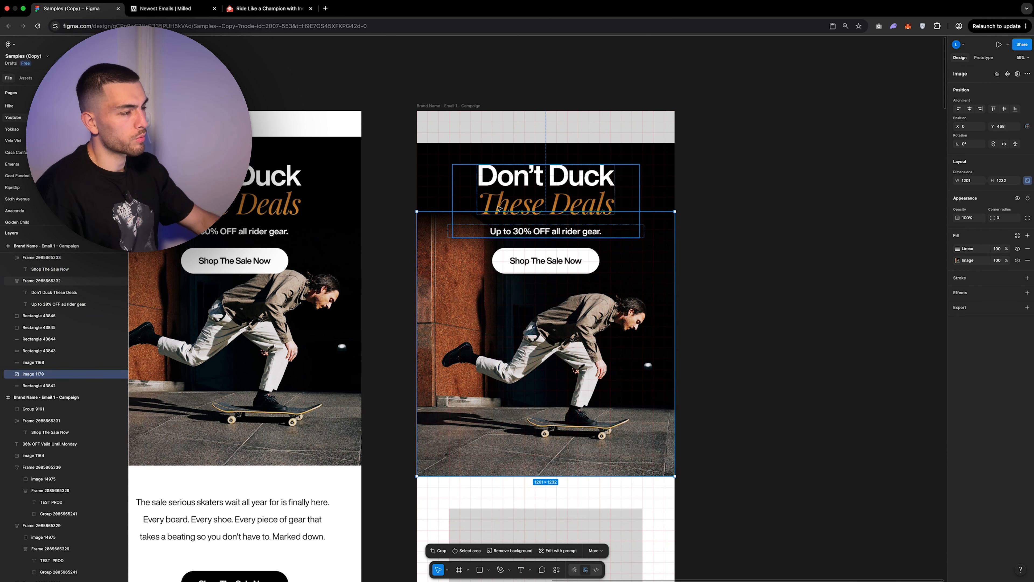
{"action": "left_click_drag", "start_coordinate": [496, 211], "coordinate": [496, 201]}
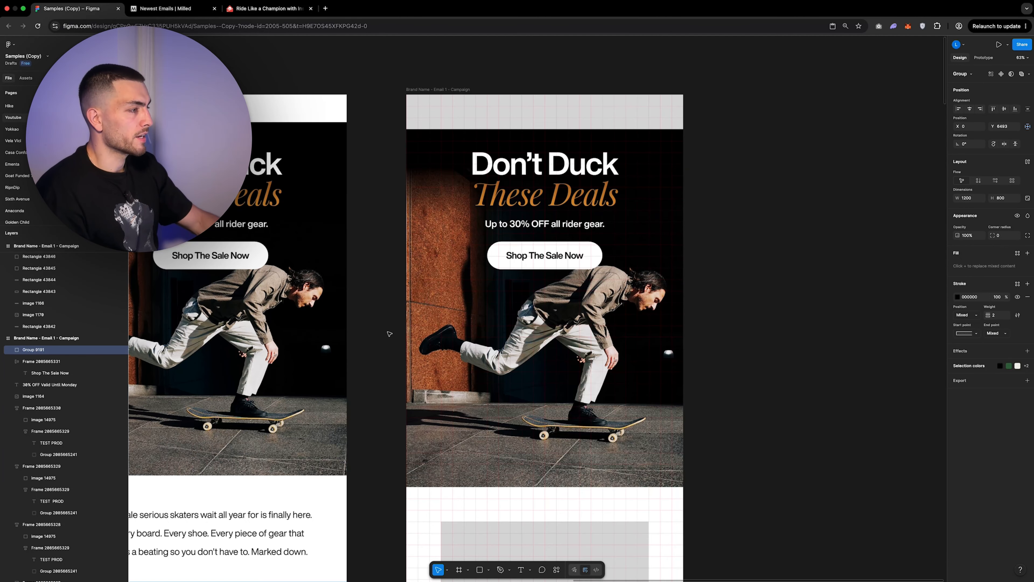
{"action": "scroll", "coordinate": [390, 334], "scroll_direction": "down", "scroll_amount": 10}
{"action": "scroll", "coordinate": [442, 338], "scroll_direction": "up", "scroll_amount": 10}
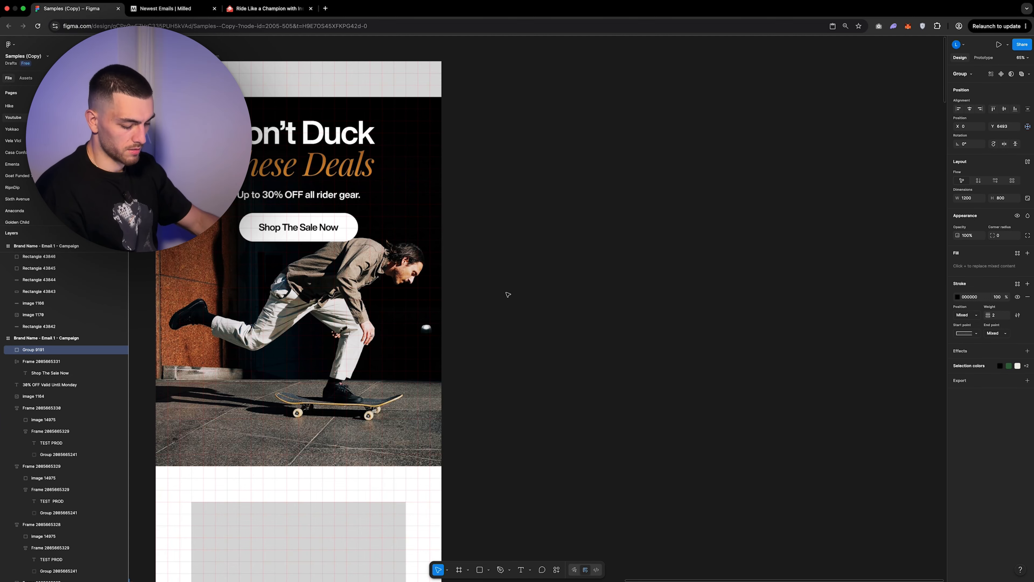
Paste the cut-out skateboarder image into the new email and place it over the hero's skateboarder photo.
{"action": "scroll", "coordinate": [509, 287], "scroll_direction": "down", "scroll_amount": 5}
{"action": "left_click", "coordinate": [516, 282]}
{"action": "key", "text": "super+v"}
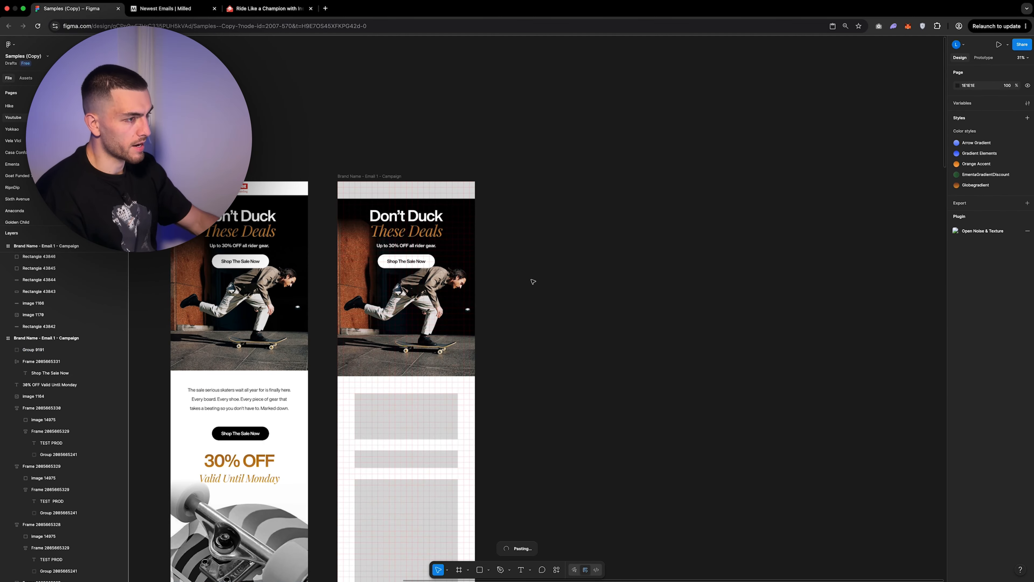
{"action": "left_click_drag", "start_coordinate": [533, 281], "coordinate": [415, 292]}
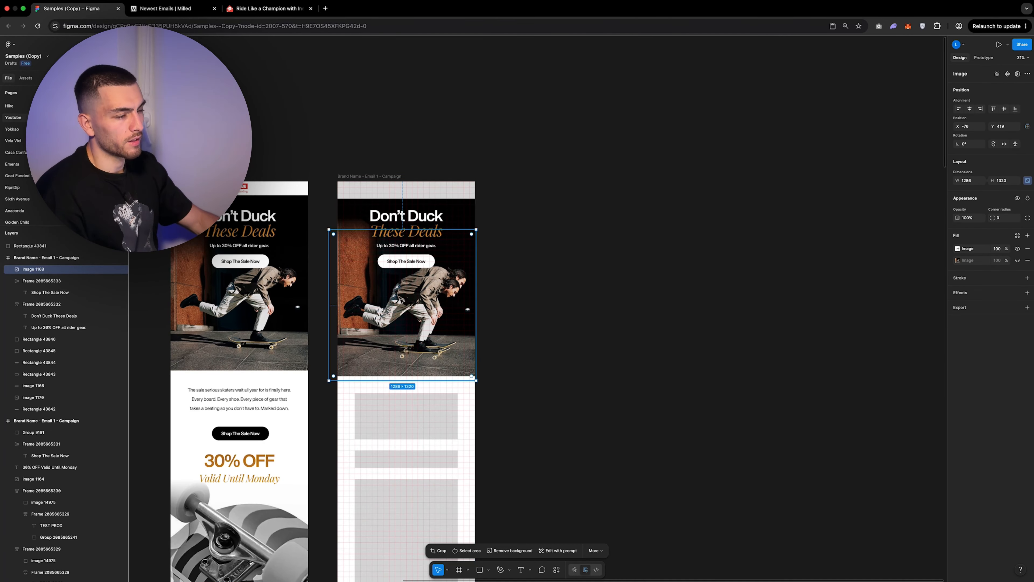
Set the cut-out skateboarder to 50% opacity, then scale it to about 1365 × 1400 and nudge it until it matches the rider underneath.
{"action": "scroll", "coordinate": [407, 296], "scroll_direction": "up", "scroll_amount": 5}
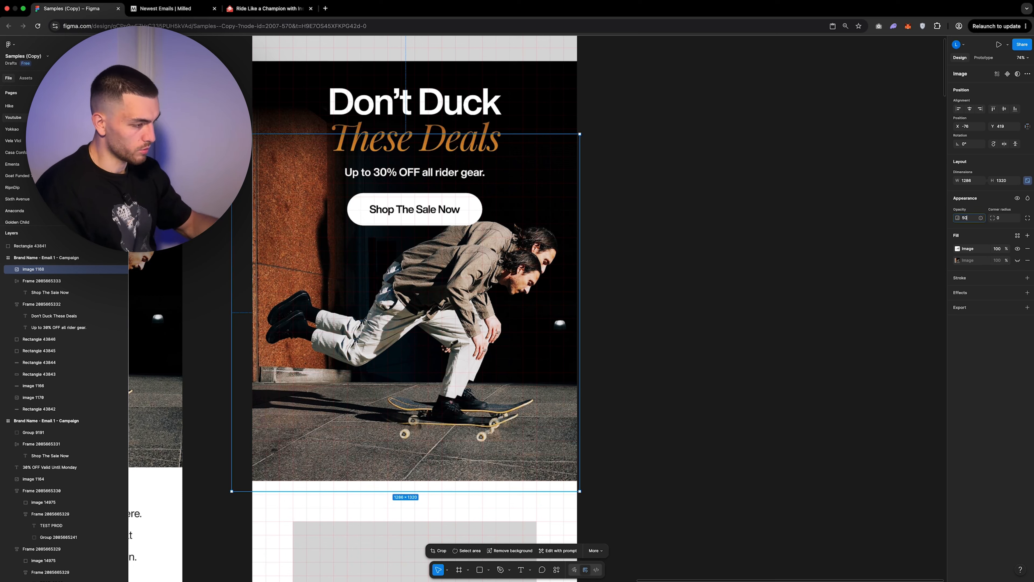
{"action": "key", "text": "5"}
{"action": "left_click_drag", "start_coordinate": [462, 132], "coordinate": [465, 105]}
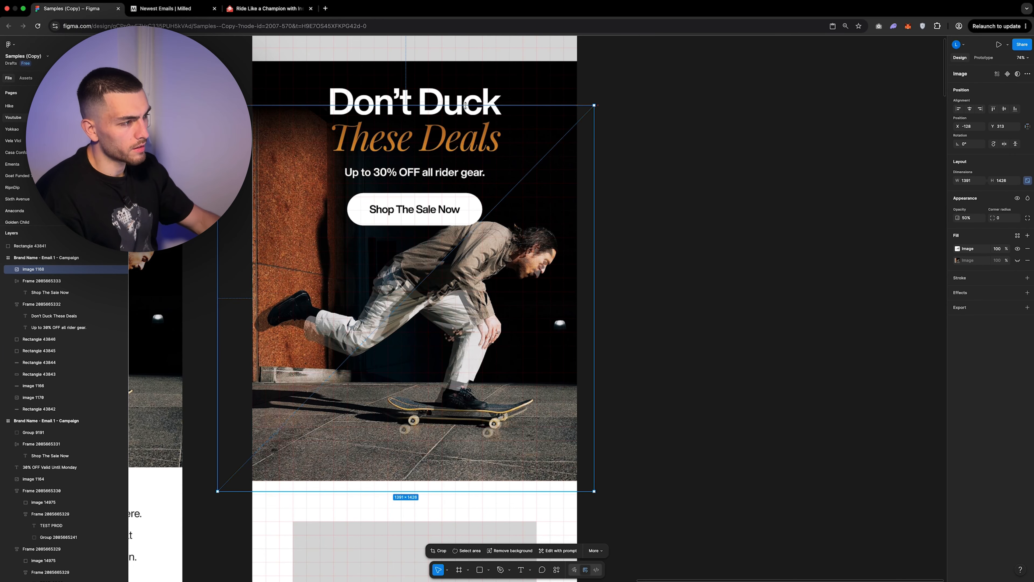
{"action": "key", "text": "shift+Right"}
{"action": "key", "text": "shift+Up"}
{"action": "key", "text": "Right"}
{"action": "key", "text": "Right"}
{"action": "key", "text": "Right"}
{"action": "key", "text": "Right"}
{"action": "key", "text": "Right"}
{"action": "key", "text": "Right"}
{"action": "key", "text": "Right"}
{"action": "key", "text": "Right"}
{"action": "key", "text": "Right"}
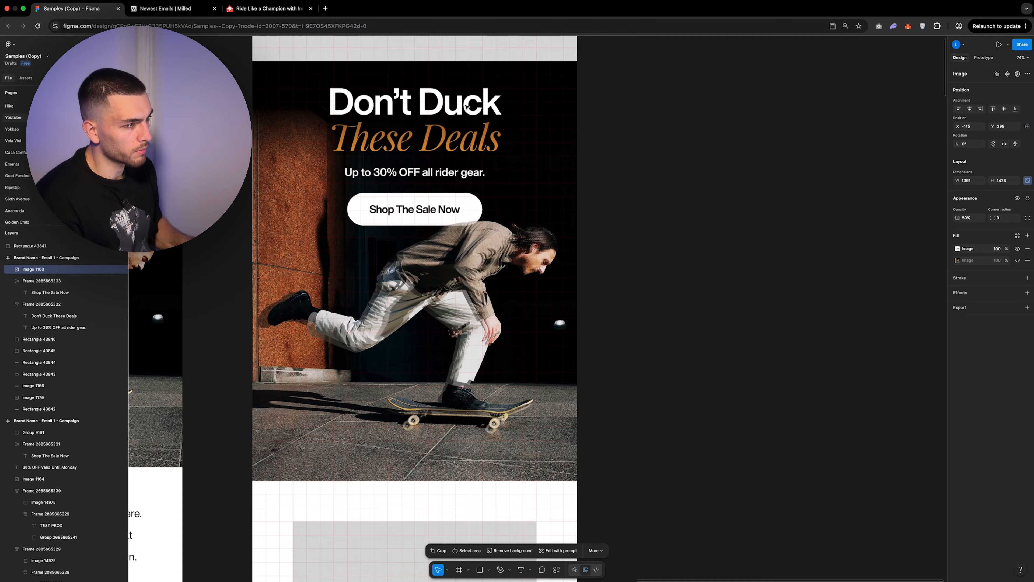
{"action": "key", "text": "Up"}
{"action": "key", "text": "Up"}
{"action": "key", "text": "Up"}
{"action": "key", "text": "Up"}
{"action": "left_click_drag", "start_coordinate": [223, 251], "coordinate": [229, 251]}
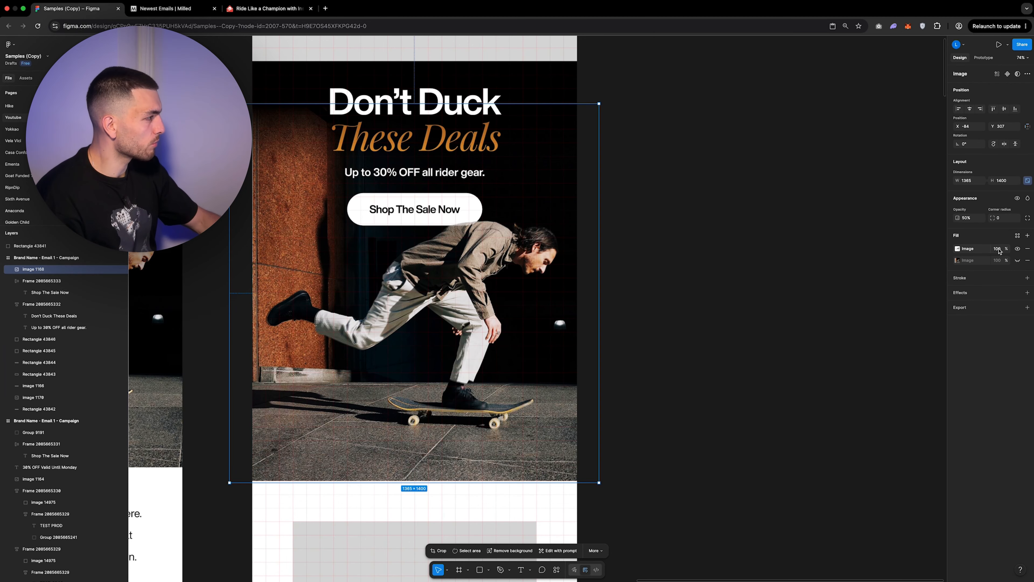
Restore the cut-out skateboarder to full opacity and check how the rider overlaps the button against the Globe sample.
{"action": "key", "text": "0"}
{"action": "left_click", "coordinate": [660, 261]}
{"action": "scroll", "coordinate": [490, 267], "scroll_direction": "down", "scroll_amount": 5}
{"action": "scroll", "coordinate": [469, 251], "scroll_direction": "up", "scroll_amount": 10}
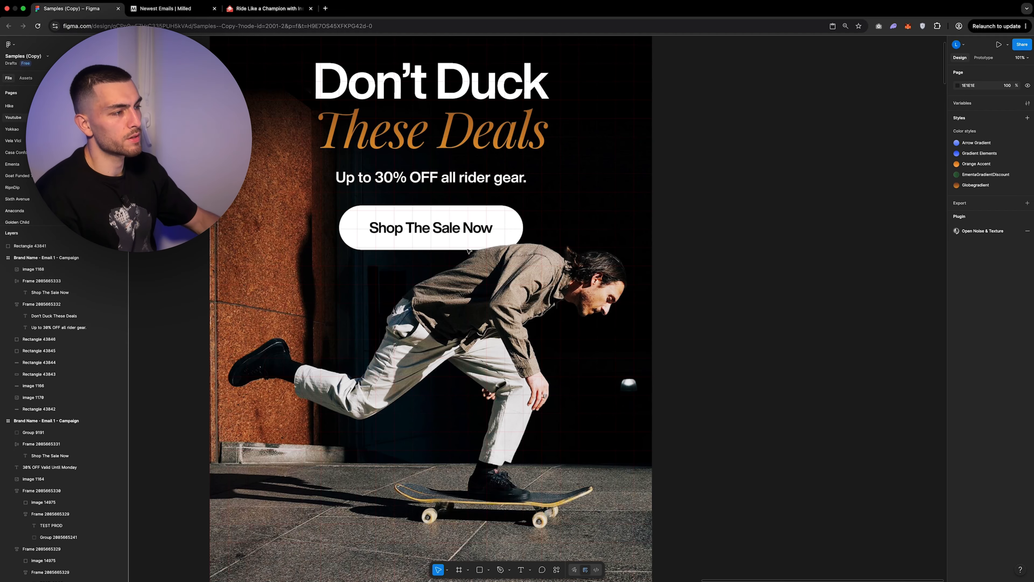
{"action": "scroll", "coordinate": [468, 251], "scroll_direction": "down", "scroll_amount": 5}
{"action": "scroll", "coordinate": [346, 228], "scroll_direction": "down", "scroll_amount": 5}
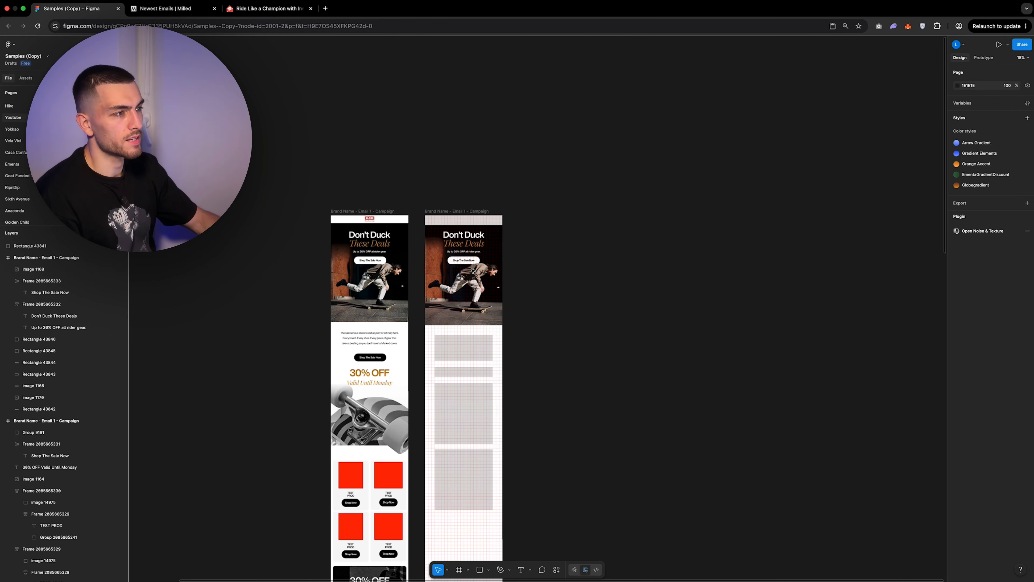
Copy the Globe Skateboarding logo from the sample into the new email's header and centre it there.
{"action": "scroll", "coordinate": [367, 220], "scroll_direction": "up", "scroll_amount": 4}
{"action": "left_click", "coordinate": [329, 230]}
{"action": "scroll", "coordinate": [590, 260], "scroll_direction": "down", "scroll_amount": 4}
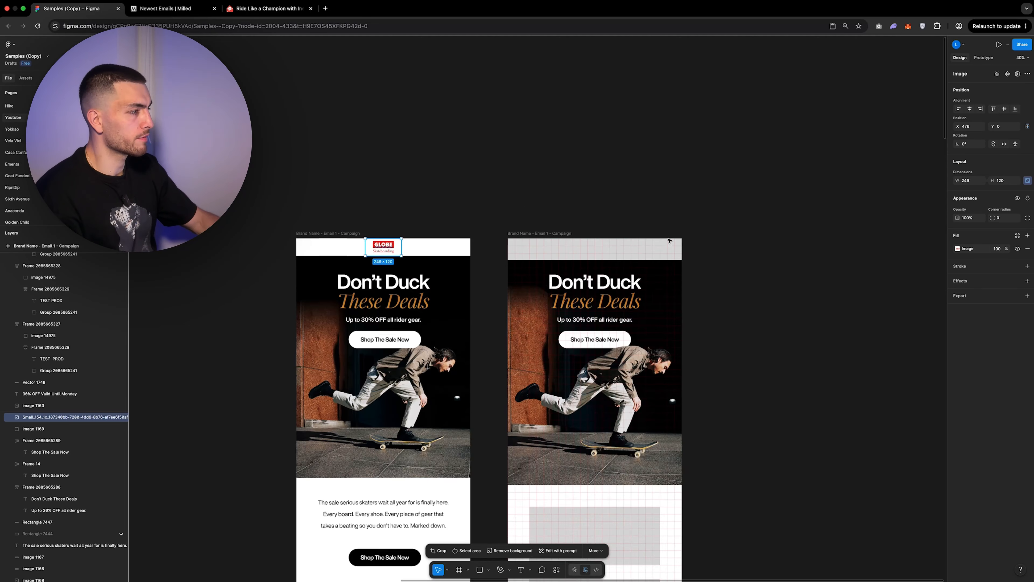
{"action": "scroll", "coordinate": [669, 237], "scroll_direction": "up", "scroll_amount": 5}
{"action": "left_click", "coordinate": [412, 235]}
{"action": "key", "text": "ctrl+v"}
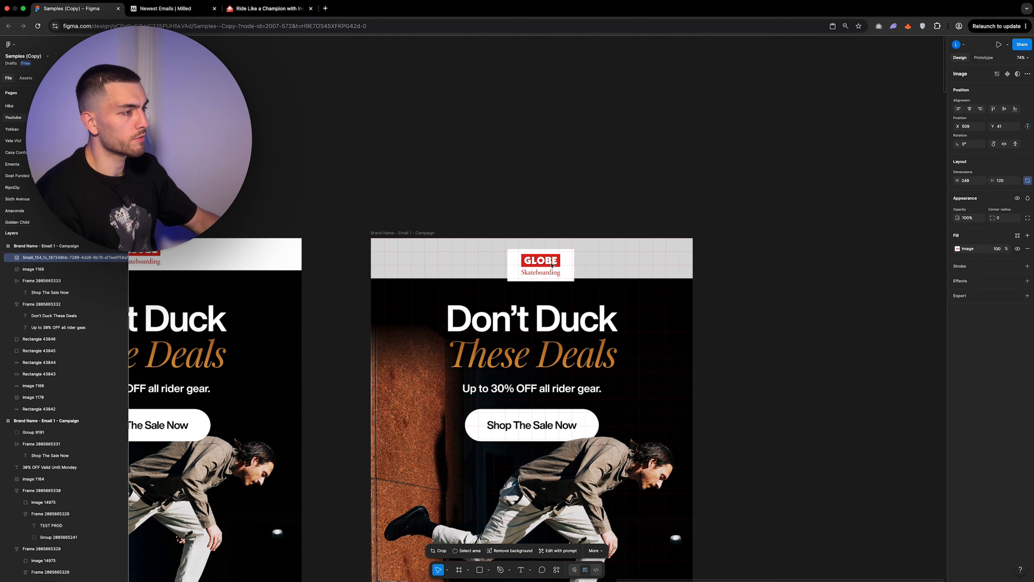
{"action": "left_click_drag", "start_coordinate": [549, 261], "coordinate": [550, 257]}
Change the grey header rectangle's fill to white so it blends with the logo's background.
{"action": "left_click", "coordinate": [635, 260]}
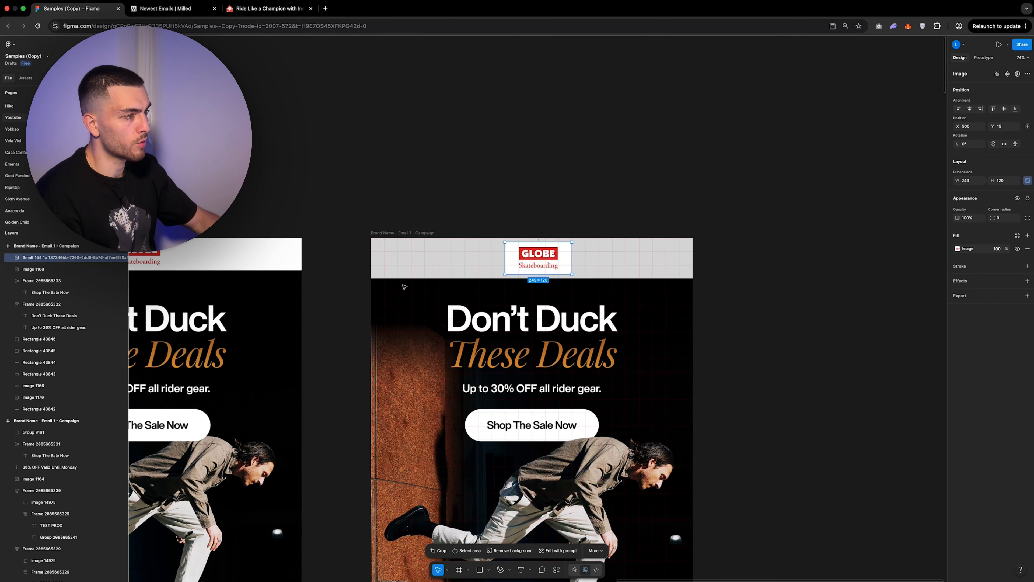
{"action": "left_click", "coordinate": [957, 249]}
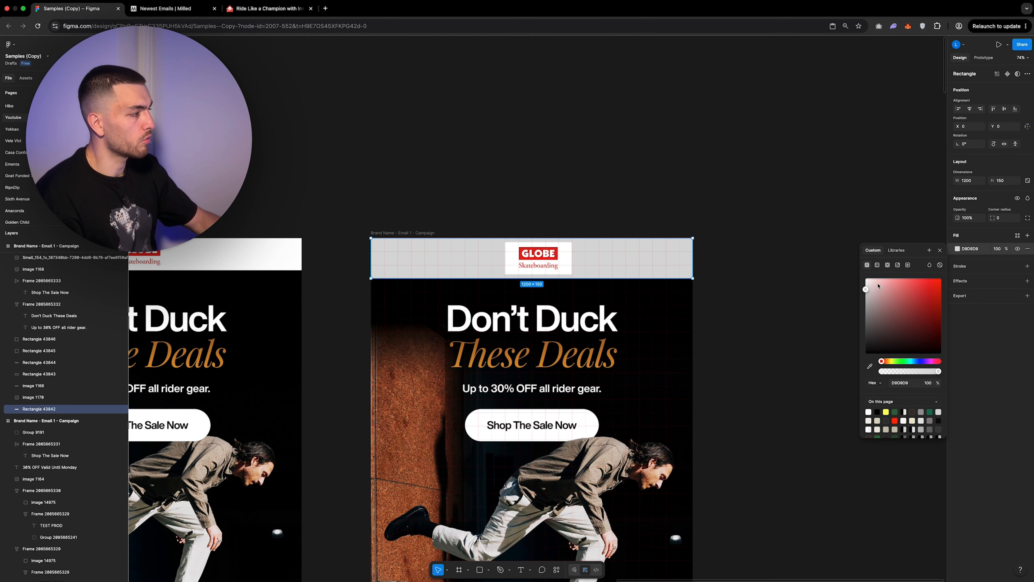
{"action": "left_click_drag", "start_coordinate": [877, 293], "coordinate": [865, 279]}
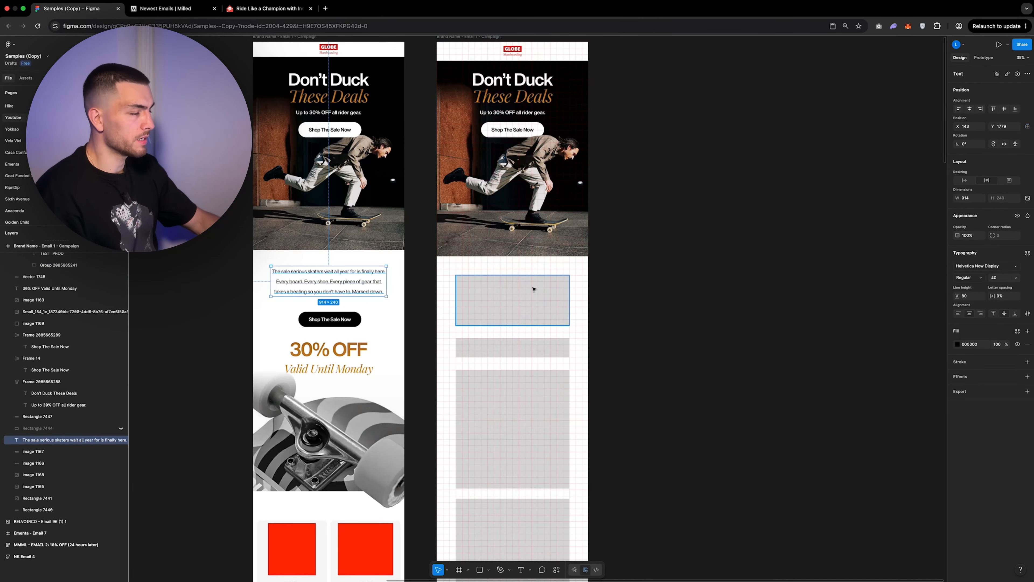
Replace the 400-high placeholder below the hero with a copy of the sample's "The sale serious skaters wait all year for" paragraph.
{"action": "scroll", "coordinate": [525, 293], "scroll_direction": "up", "scroll_amount": 5}
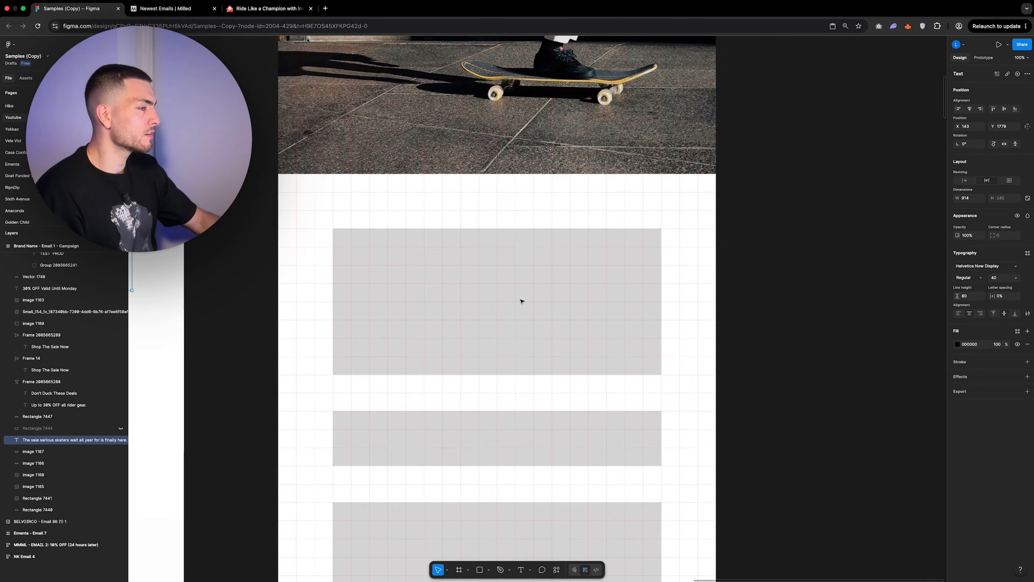
{"action": "scroll", "coordinate": [522, 300], "scroll_direction": "down", "scroll_amount": 5}
{"action": "scroll", "coordinate": [522, 300], "scroll_direction": "up", "scroll_amount": 3}
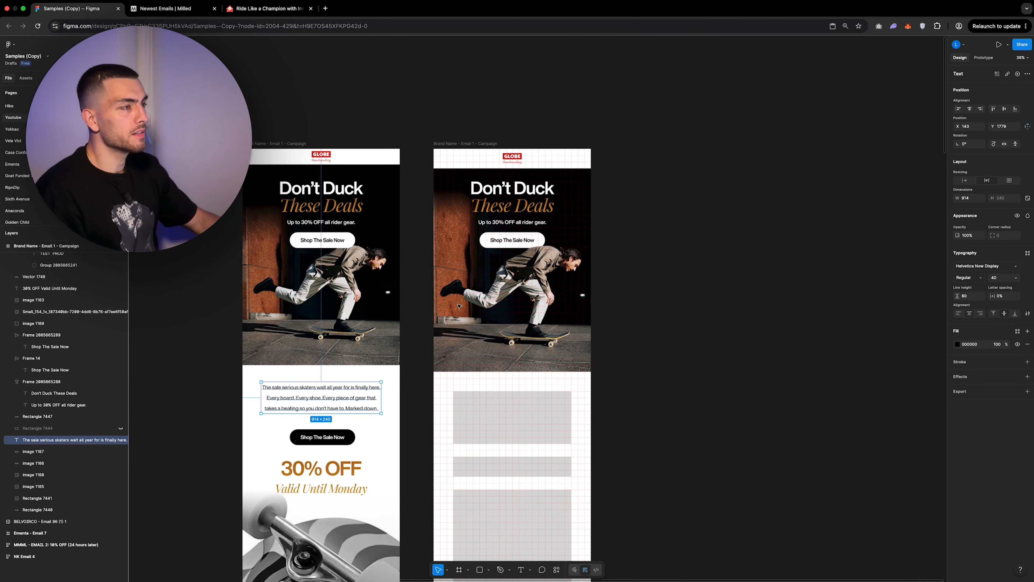
{"action": "left_click", "coordinate": [459, 143]}
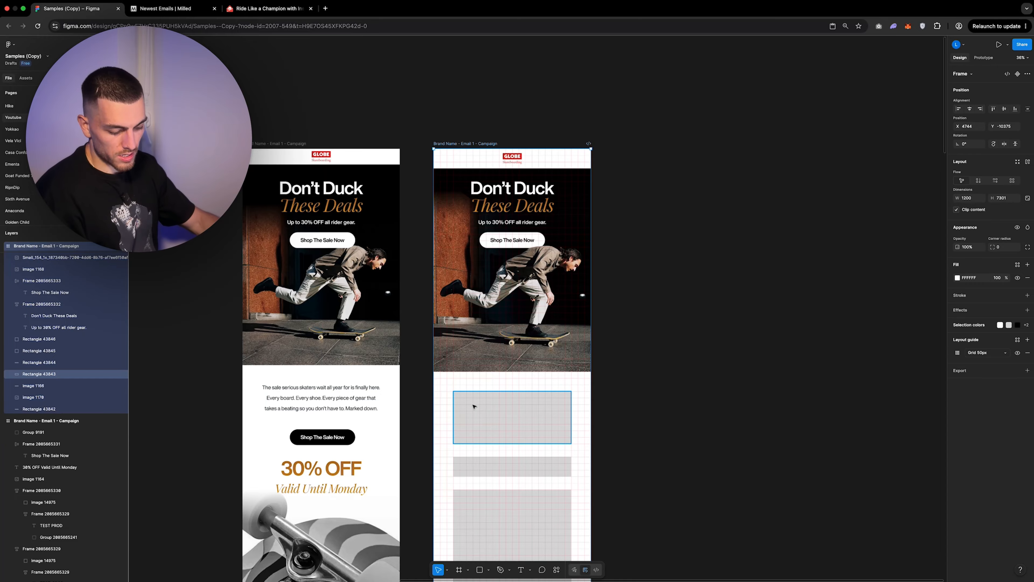
{"action": "scroll", "coordinate": [472, 407], "scroll_direction": "down", "scroll_amount": 10}
{"action": "scroll", "coordinate": [531, 296], "scroll_direction": "up", "scroll_amount": 5, "text": "ctrl"}
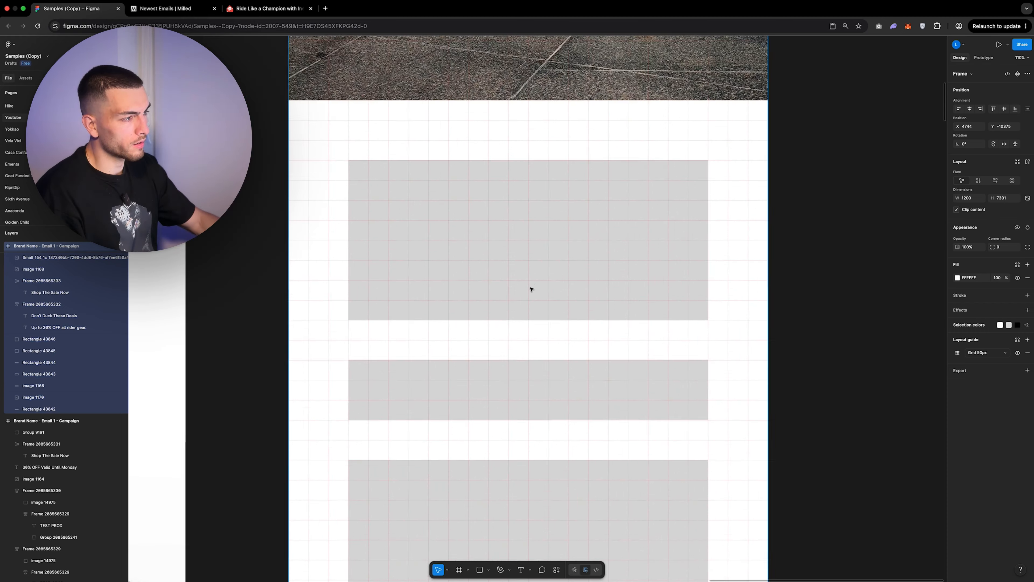
{"action": "scroll", "coordinate": [531, 289], "scroll_direction": "down", "scroll_amount": 2, "text": "ctrl"}
{"action": "key", "text": "ctrl+v"}
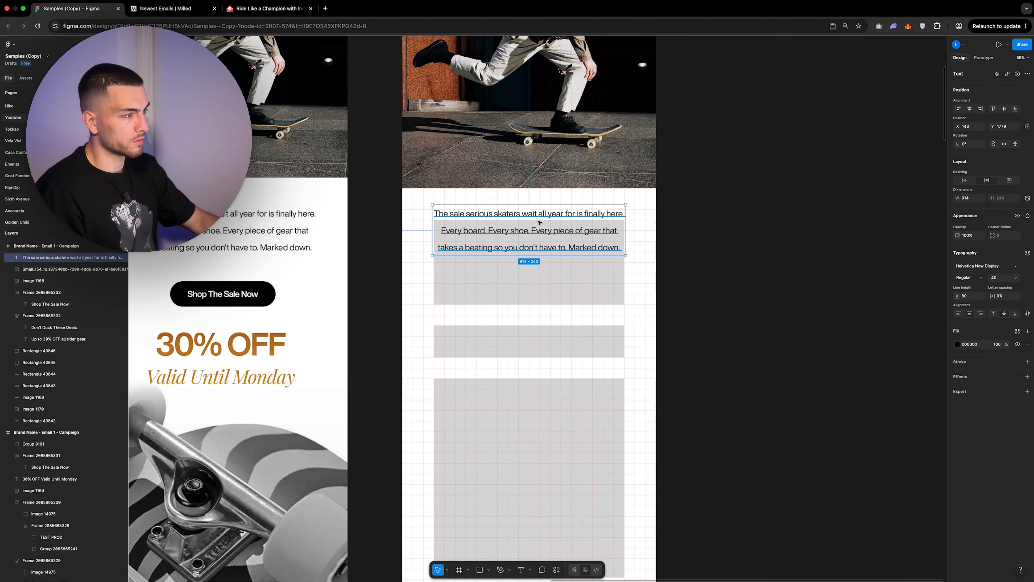
{"action": "left_click_drag", "start_coordinate": [539, 247], "coordinate": [539, 235]}
{"action": "left_click", "coordinate": [553, 294]}
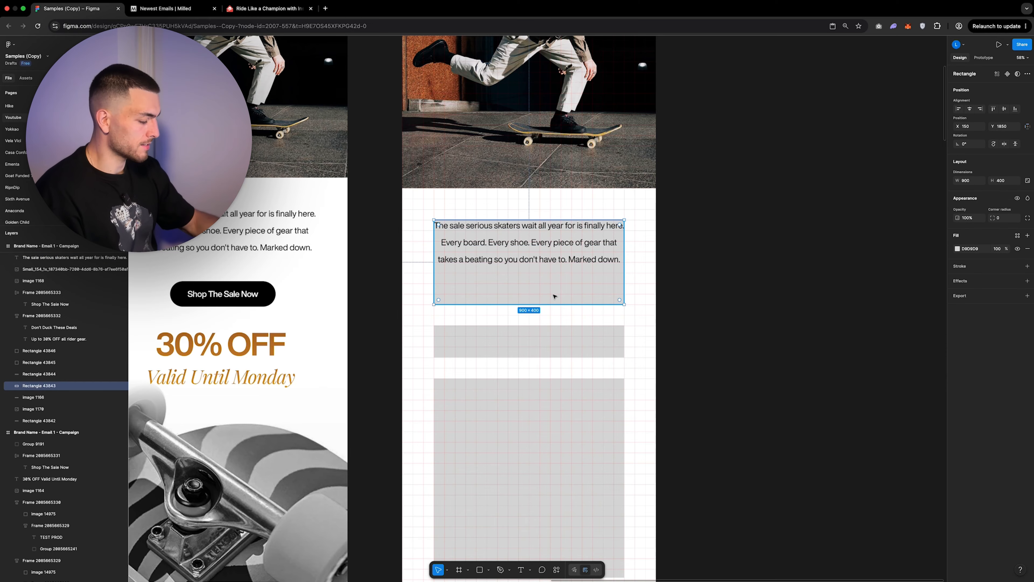
{"action": "key", "text": "Delete"}
Check the pasted paragraph's spacing below the hero against the Globe sample and select the paragraph.
{"action": "scroll", "coordinate": [558, 245], "scroll_direction": "up", "scroll_amount": 5, "text": "ctrl"}
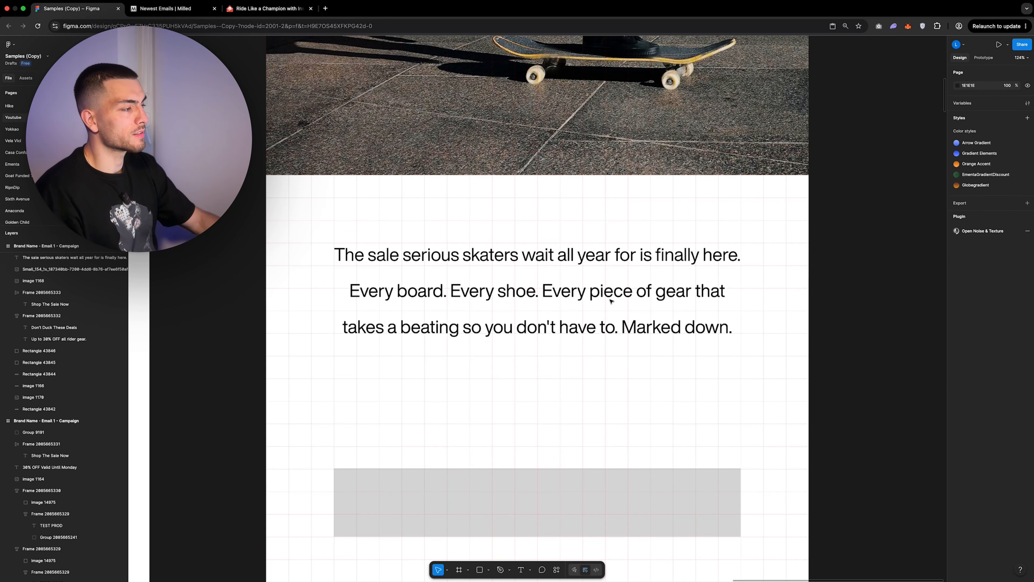
{"action": "scroll", "coordinate": [668, 310], "scroll_direction": "down", "scroll_amount": 5, "text": "ctrl"}
{"action": "scroll", "coordinate": [712, 403], "scroll_direction": "down", "scroll_amount": 5, "text": "ctrl"}
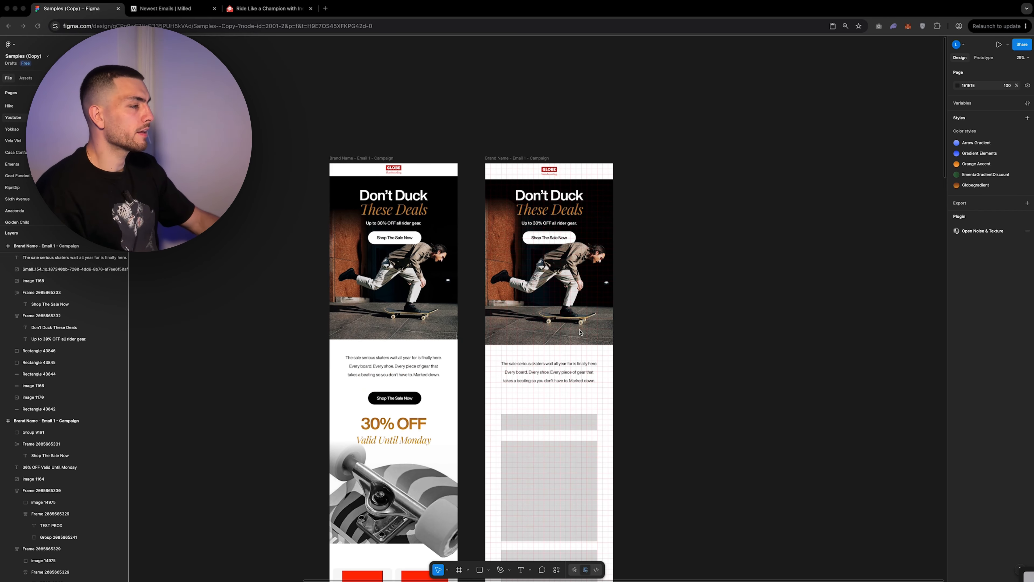
{"action": "left_click", "coordinate": [561, 374]}
{"action": "scroll", "coordinate": [524, 381], "scroll_direction": "up", "scroll_amount": 3, "text": "ctrl"}
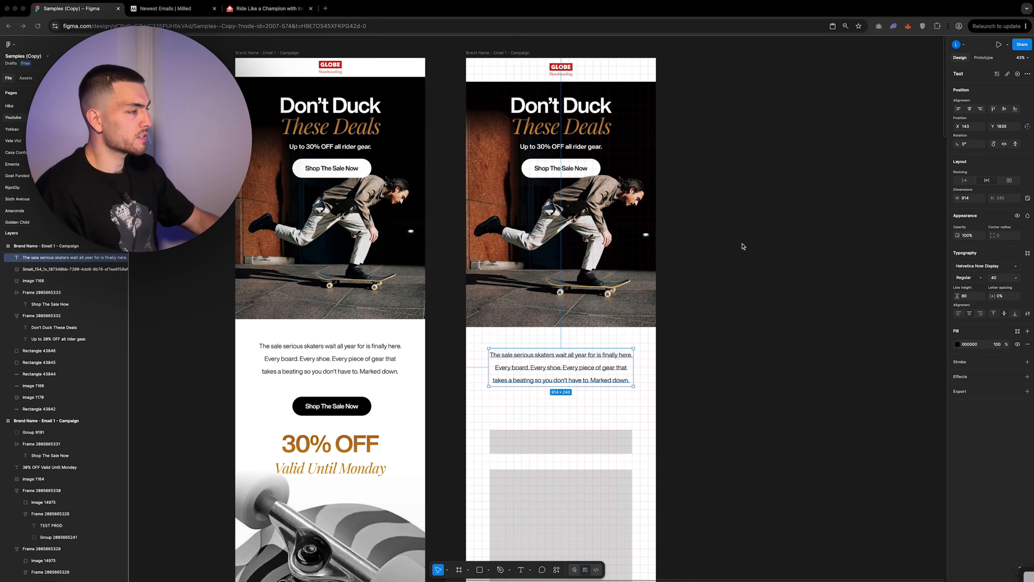
Copy the sample's black "Shop The Sale Now" button and place it centred below the paragraph in the new email.
{"action": "left_click", "coordinate": [723, 244]}
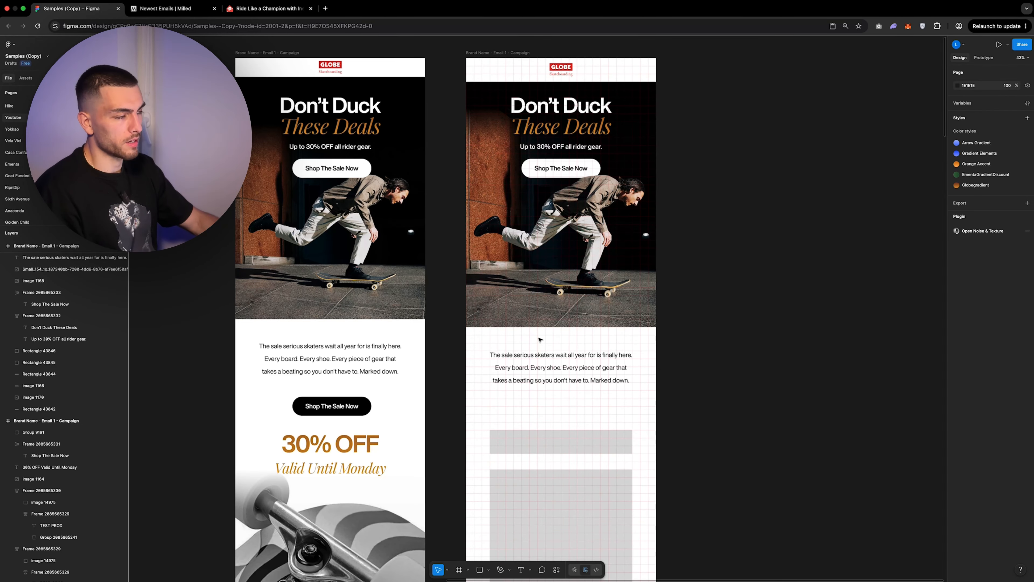
{"action": "scroll", "coordinate": [545, 340], "scroll_direction": "down", "scroll_amount": 3}
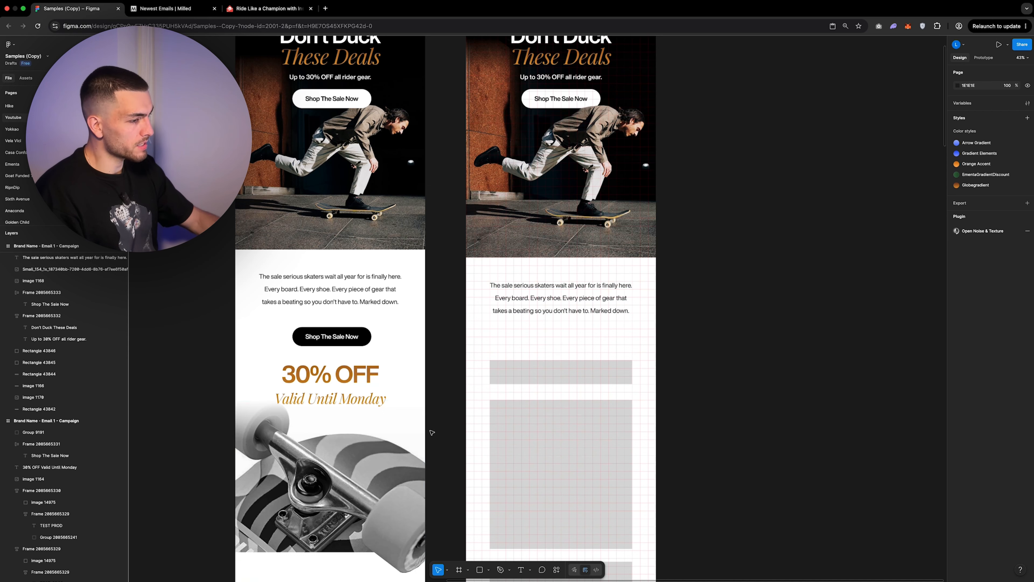
{"action": "scroll", "coordinate": [556, 348], "scroll_direction": "down", "scroll_amount": 2}
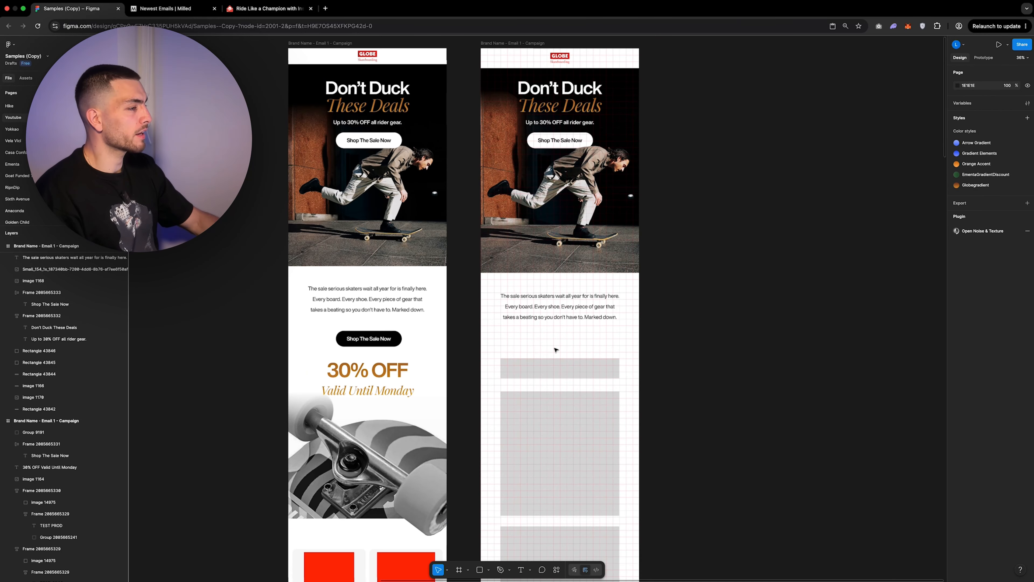
{"action": "scroll", "coordinate": [553, 362], "scroll_direction": "up", "scroll_amount": 3}
{"action": "scroll", "coordinate": [552, 371], "scroll_direction": "down", "scroll_amount": 1}
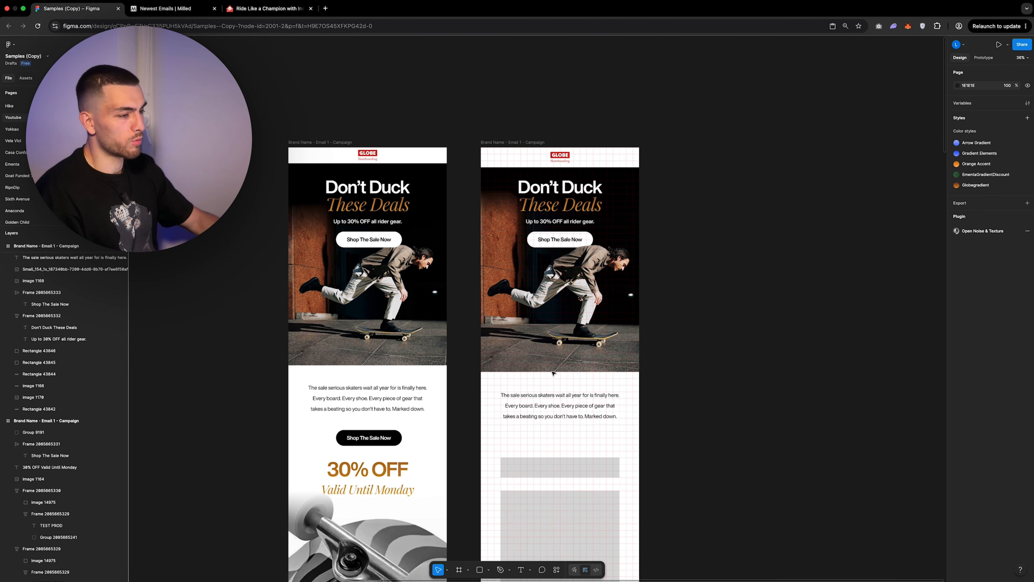
{"action": "scroll", "coordinate": [553, 373], "scroll_direction": "down", "scroll_amount": 4}
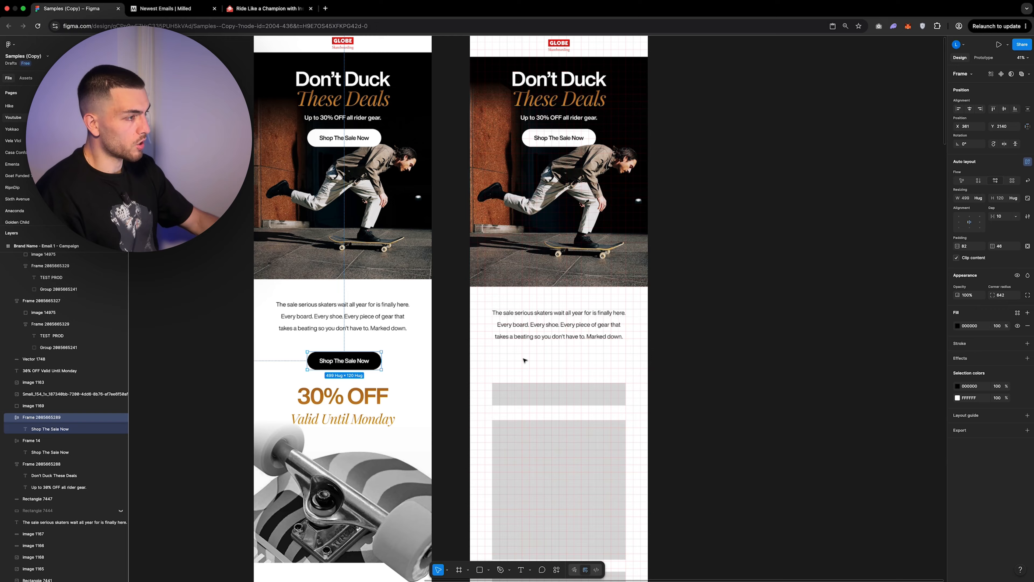
{"action": "scroll", "coordinate": [524, 339], "scroll_direction": "up", "scroll_amount": 4}
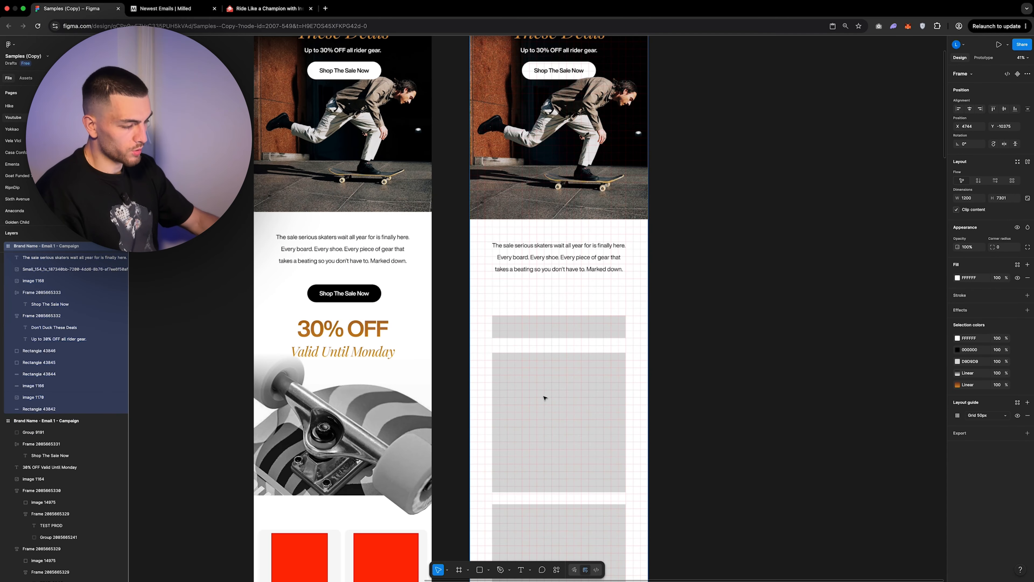
{"action": "scroll", "coordinate": [544, 318], "scroll_direction": "up", "scroll_amount": 1}
{"action": "scroll", "coordinate": [544, 329], "scroll_direction": "up", "scroll_amount": 1}
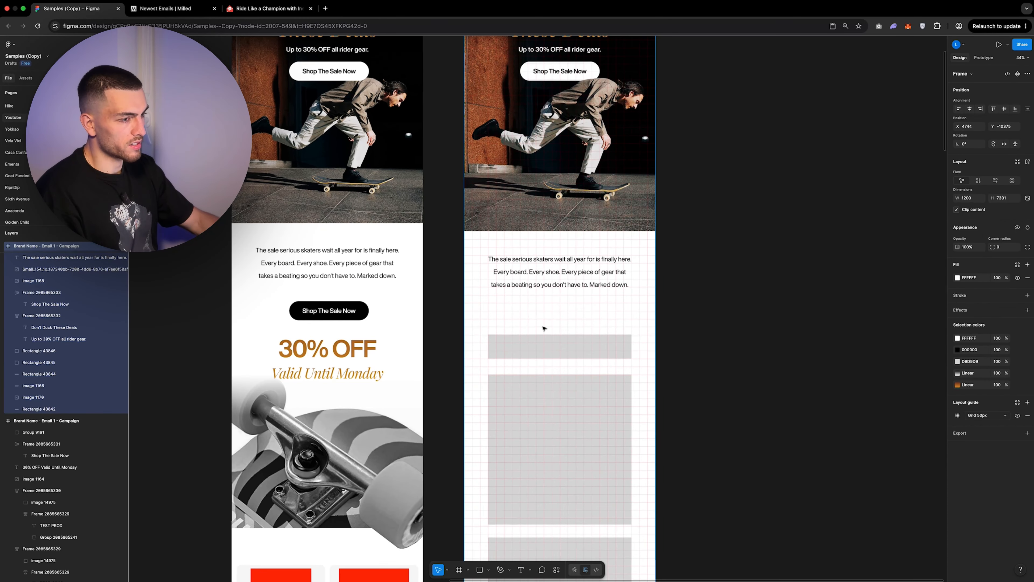
{"action": "key", "text": "ctrl+v"}
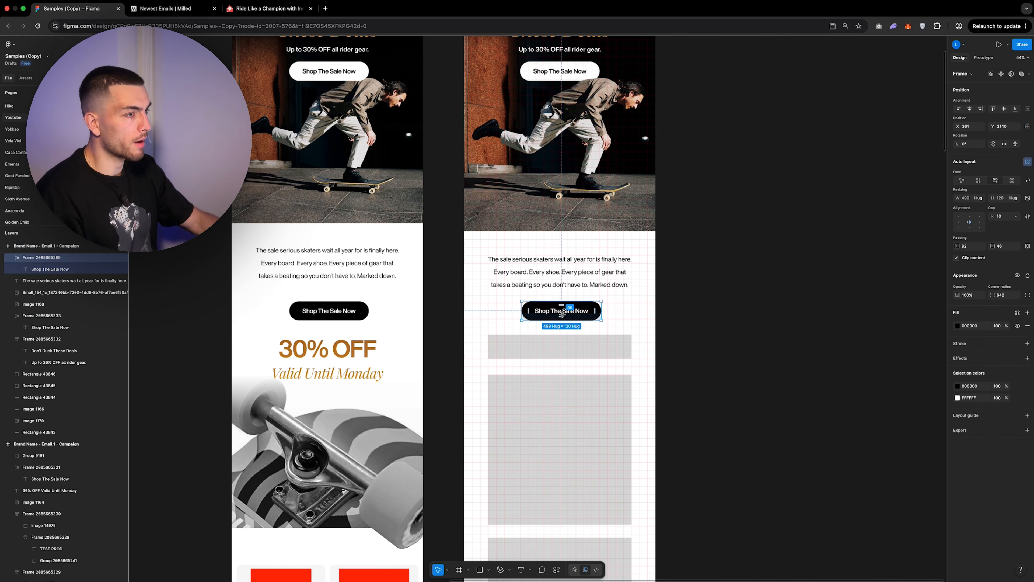
{"action": "left_click_drag", "start_coordinate": [561, 314], "coordinate": [562, 313]}
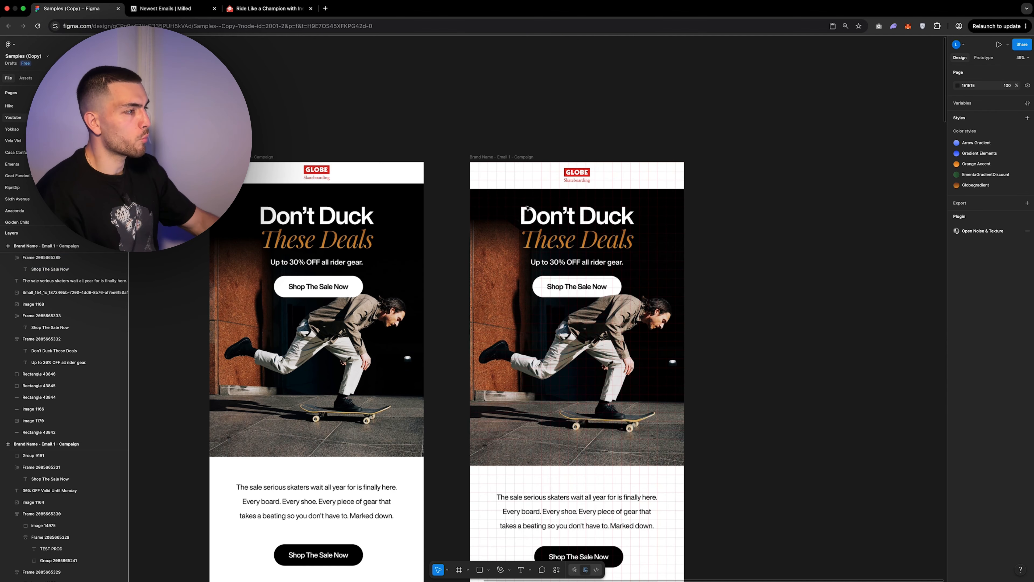
Replace the small placeholder below the black button with a copy of the sample's "30% OFF Valid Until Monday" heading.
{"action": "left_click", "coordinate": [583, 211]}
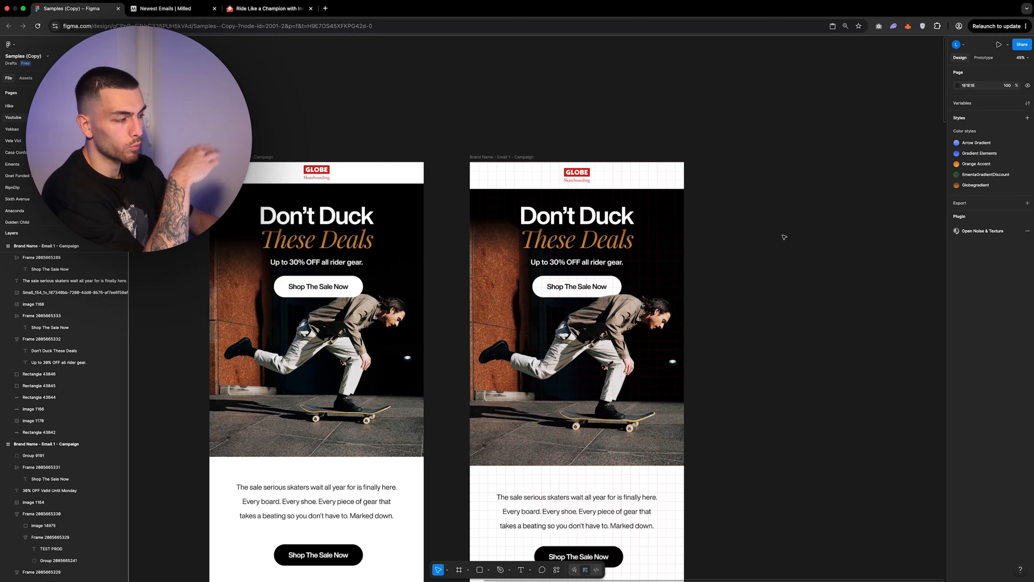
{"action": "scroll", "coordinate": [570, 285], "scroll_direction": "down", "scroll_amount": 5}
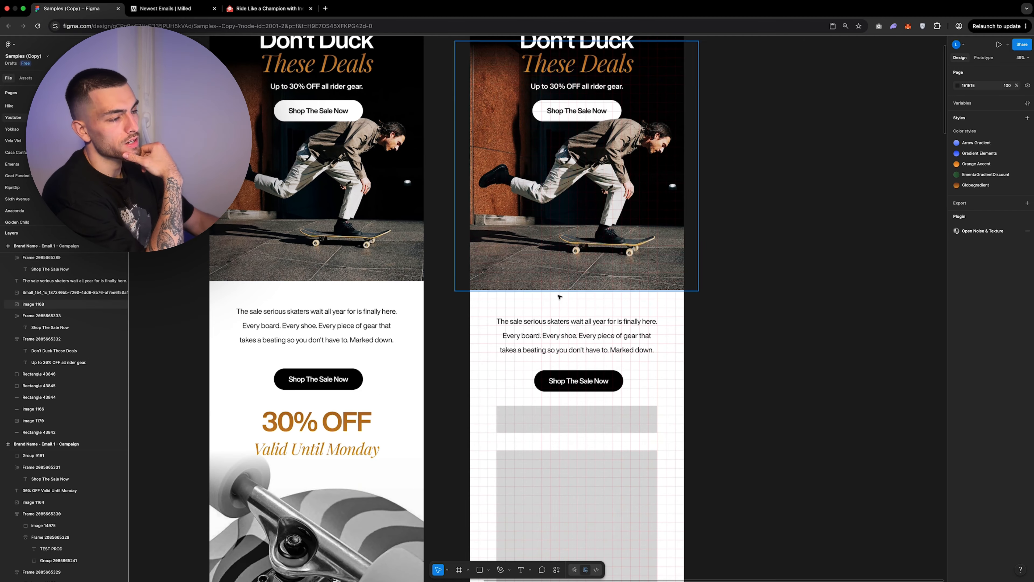
{"action": "left_click", "coordinate": [558, 296]}
{"action": "scroll", "coordinate": [557, 265], "scroll_direction": "down", "scroll_amount": 5}
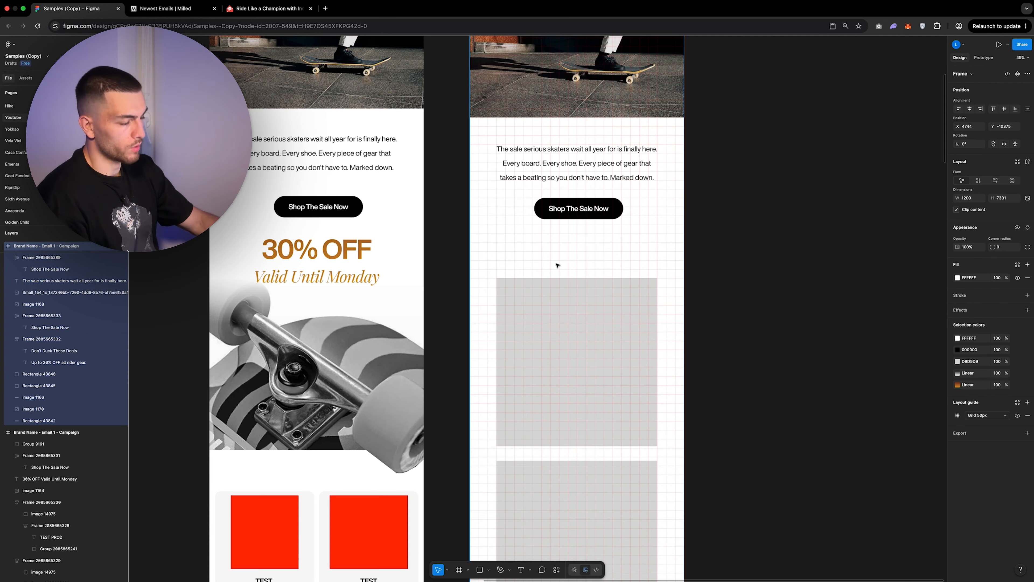
{"action": "key", "text": "super+v"}
{"action": "key", "text": "Escape"}
{"action": "scroll", "coordinate": [537, 351], "scroll_direction": "down", "scroll_amount": 5}
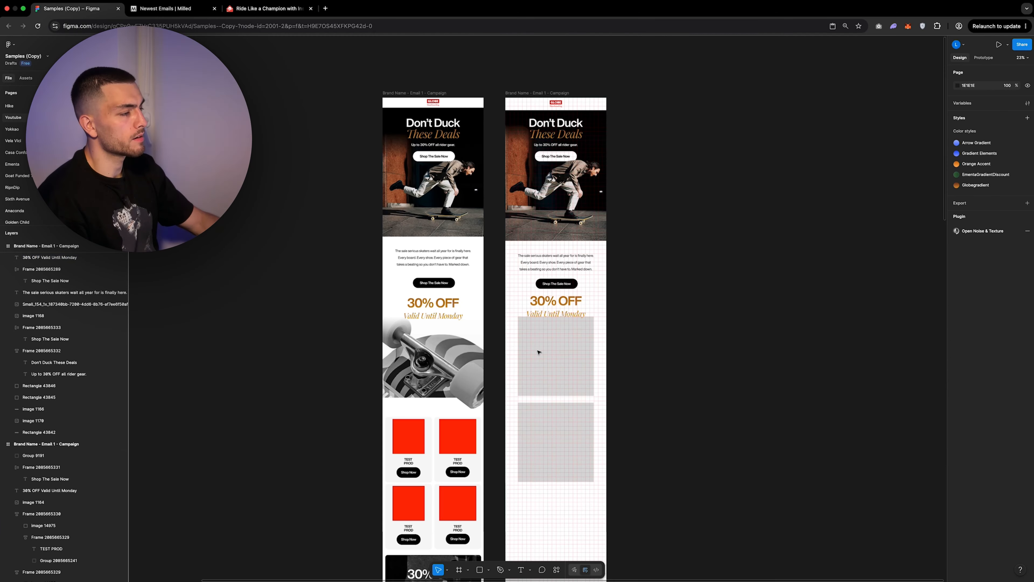
Replace the large placeholder under the "30% OFF" heading with a copy of the sample's skateboard truck image.
{"action": "left_click", "coordinate": [552, 359]}
{"action": "key", "text": "Delete"}
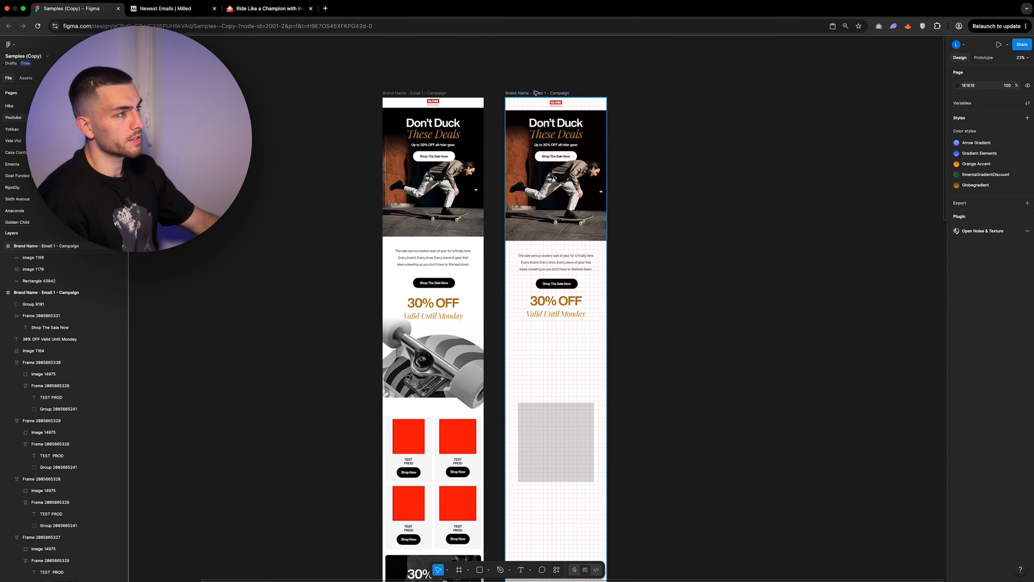
{"action": "left_click", "coordinate": [535, 93]}
{"action": "scroll", "coordinate": [550, 368], "scroll_direction": "up", "scroll_amount": 5}
{"action": "key", "text": "super+v"}
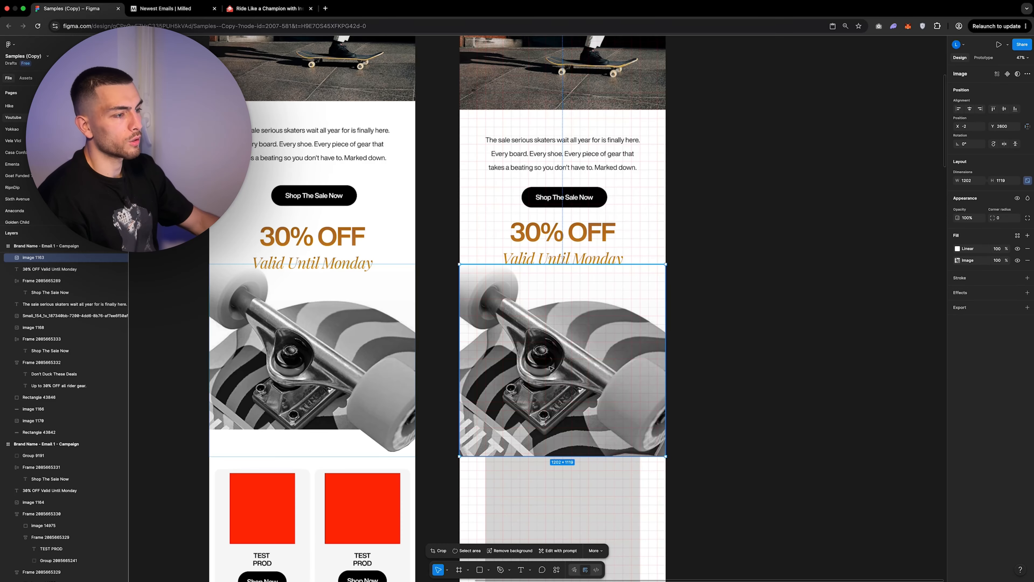
Copy the sample's white wheel-cutout shape over the skateboard image's lower edge and remove the remaining grey placeholder.
{"action": "left_click", "coordinate": [697, 298]}
{"action": "left_click", "coordinate": [342, 450]}
{"action": "key", "text": "super+c"}
{"action": "left_click", "coordinate": [506, 407]}
{"action": "key", "text": "super+v"}
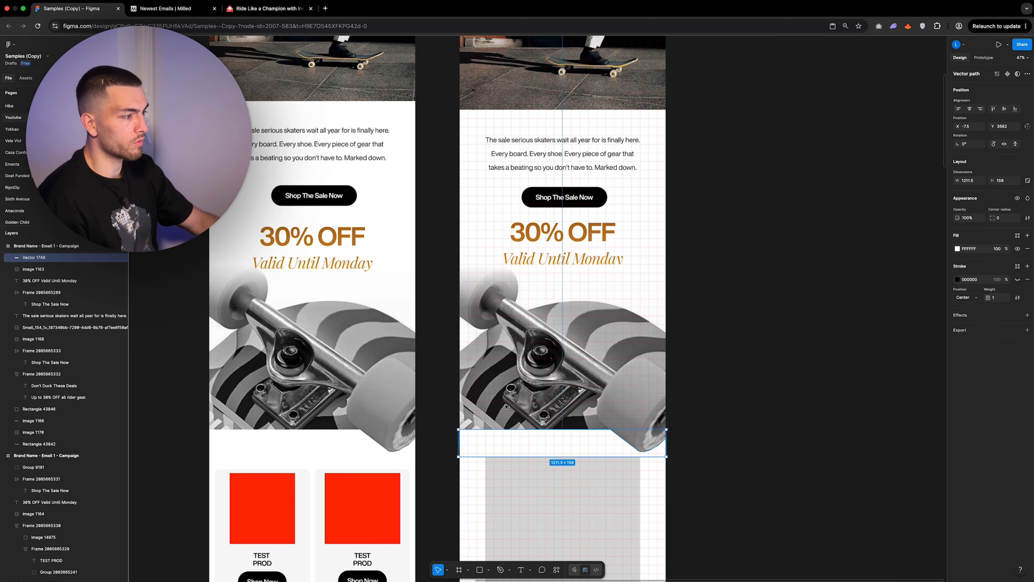
{"action": "key", "text": "Escape"}
{"action": "scroll", "coordinate": [621, 446], "scroll_direction": "up", "scroll_amount": 5}
{"action": "scroll", "coordinate": [621, 446], "scroll_direction": "down", "scroll_amount": 5}
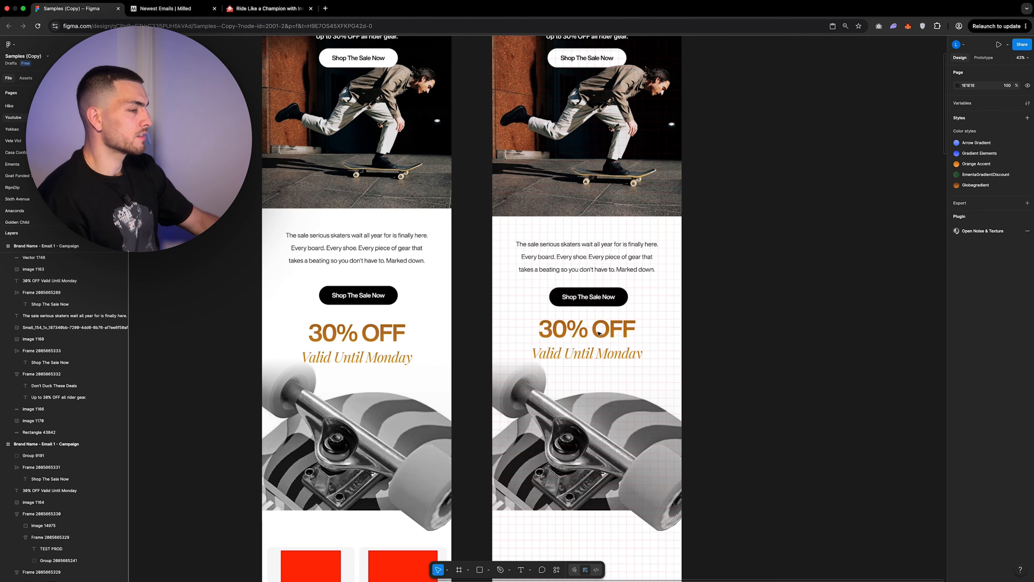
Duplicate the "The sale serious skaters wait all year for" paragraph and place the copy below the skateboard image at Y 3800.
{"action": "scroll", "coordinate": [598, 333], "scroll_direction": "down", "scroll_amount": 2}
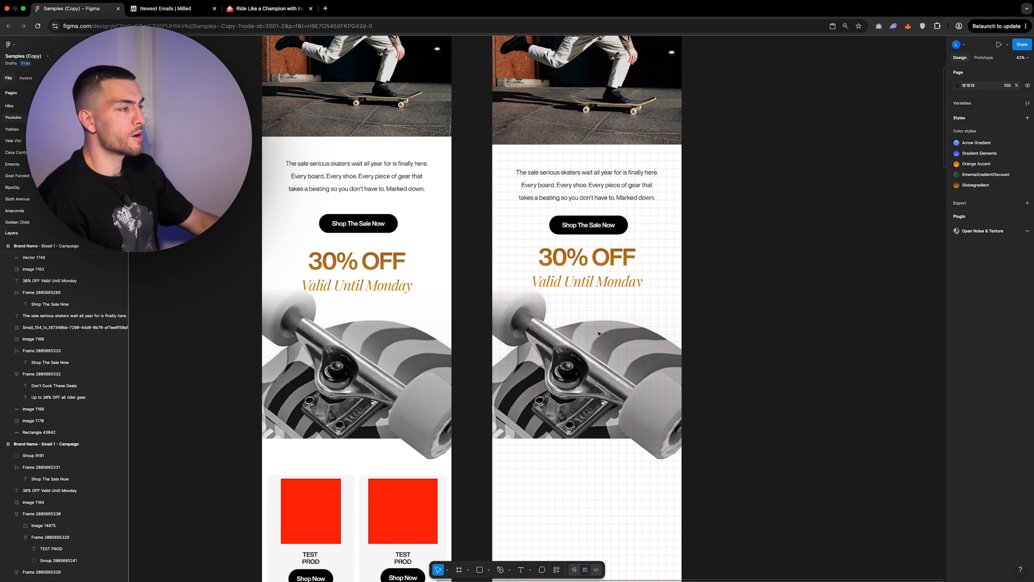
{"action": "scroll", "coordinate": [599, 333], "scroll_direction": "down", "scroll_amount": 2}
{"action": "left_click", "coordinate": [561, 206]}
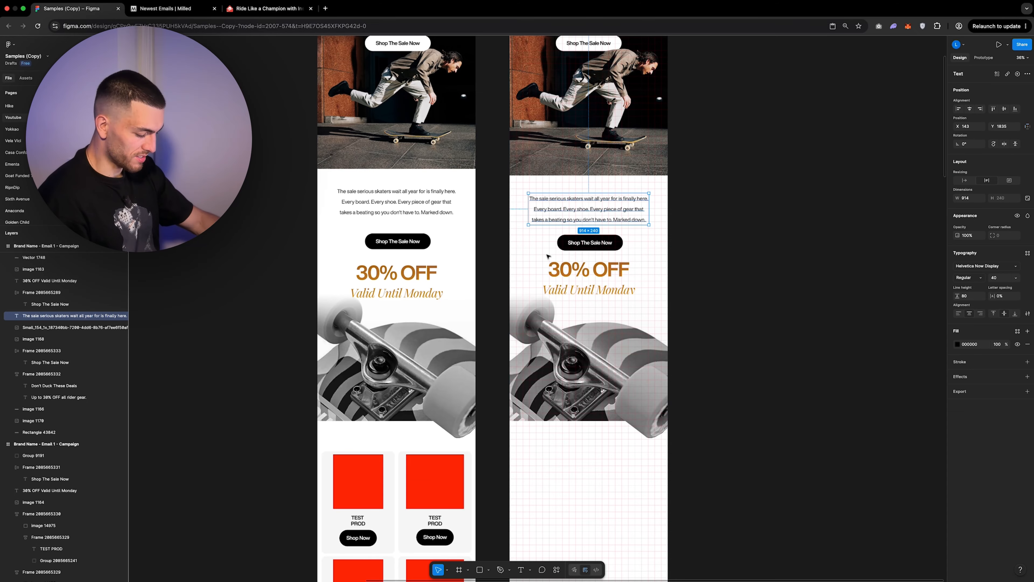
{"action": "left_click_drag", "start_coordinate": [601, 218], "coordinate": [605, 483], "text": "alt"}
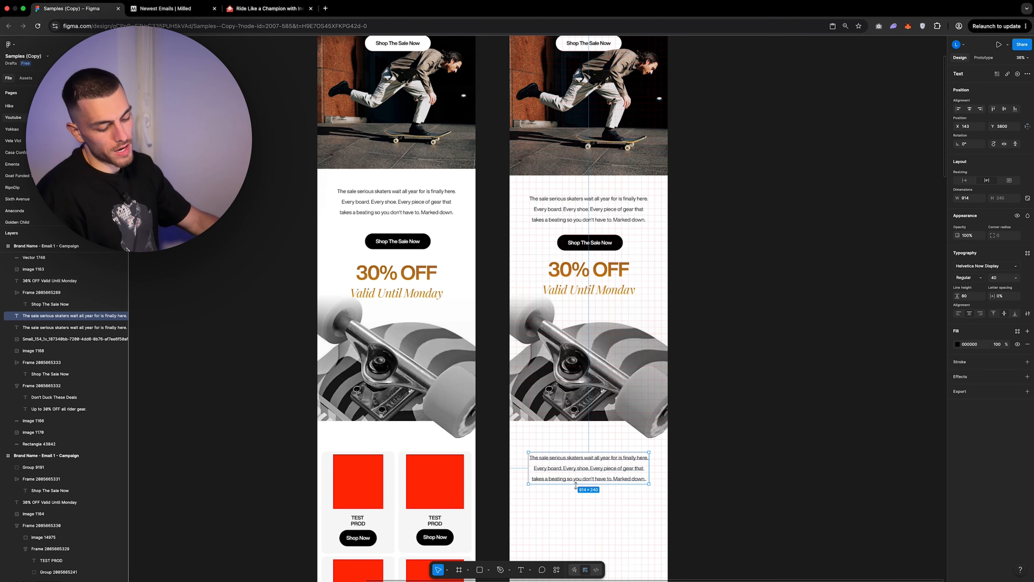
{"action": "scroll", "coordinate": [576, 485], "scroll_direction": "down", "scroll_amount": 2}
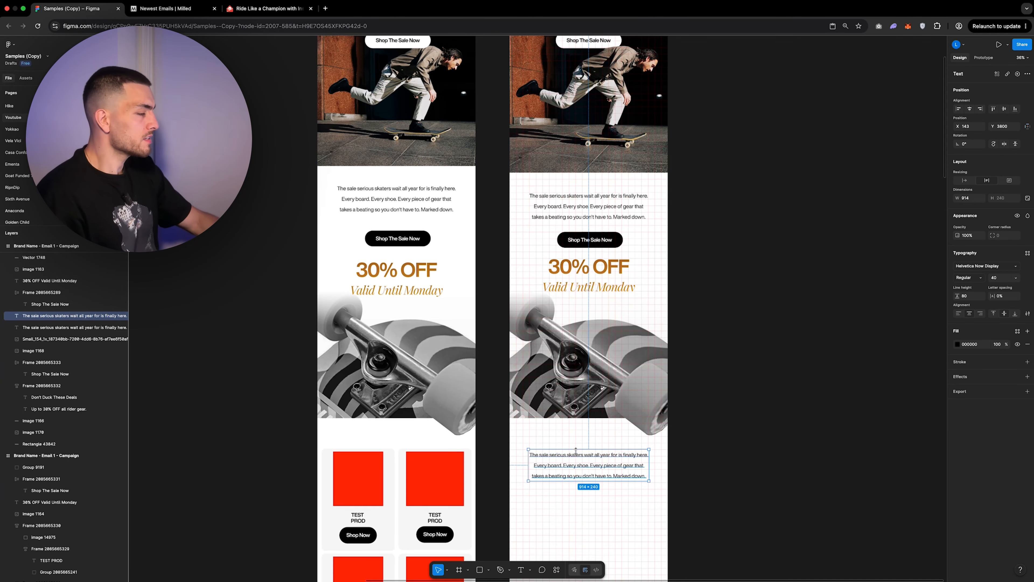
{"action": "scroll", "coordinate": [600, 459], "scroll_direction": "up", "scroll_amount": 5}
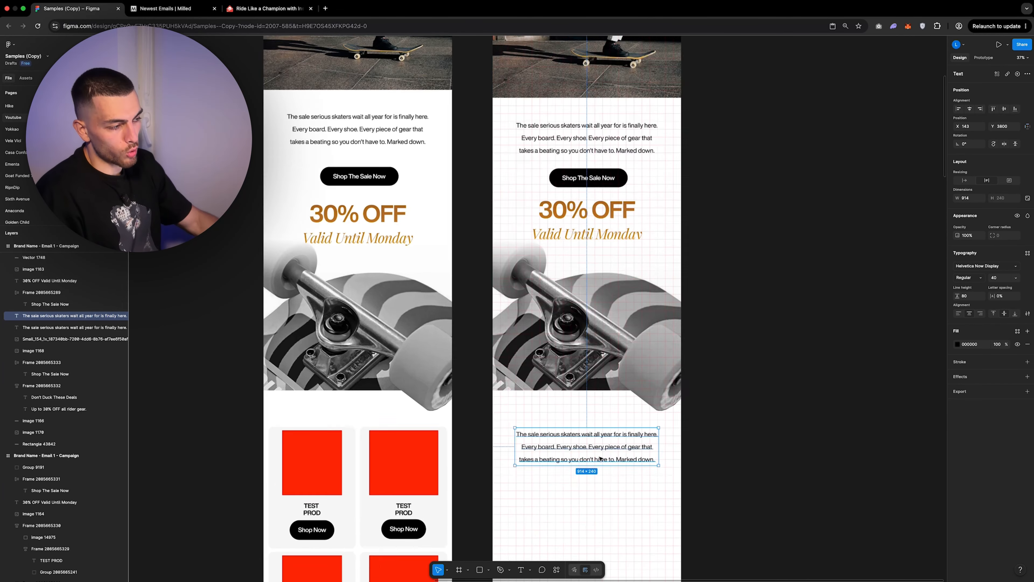
{"action": "scroll", "coordinate": [620, 415], "scroll_direction": "down", "scroll_amount": 5}
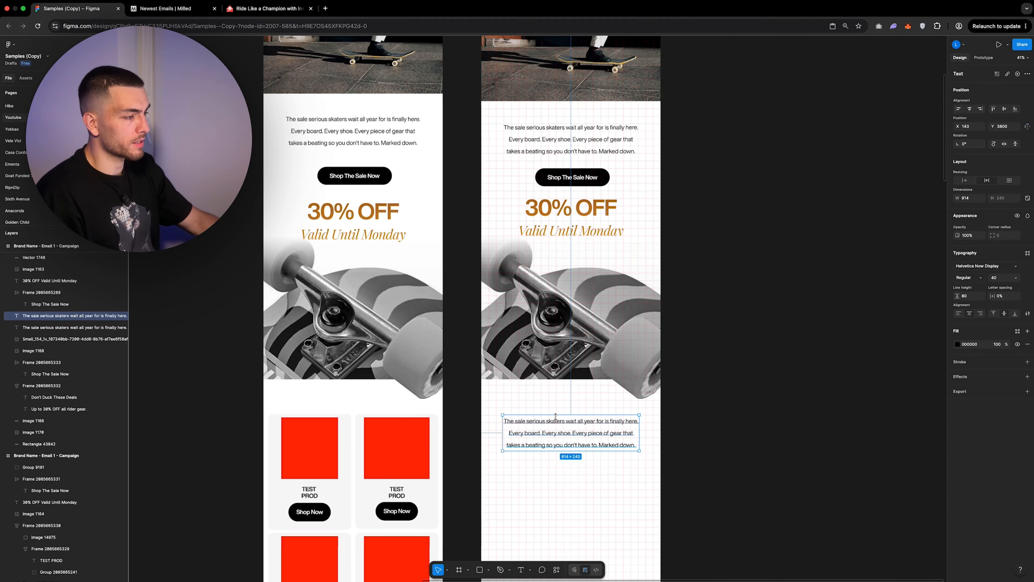
Give the white wheel-cutout shape a linear gradient fill with its first stop sampled from the orange "30% OFF" heading.
{"action": "left_click", "coordinate": [635, 397]}
{"action": "scroll", "coordinate": [641, 407], "scroll_direction": "up", "scroll_amount": 4}
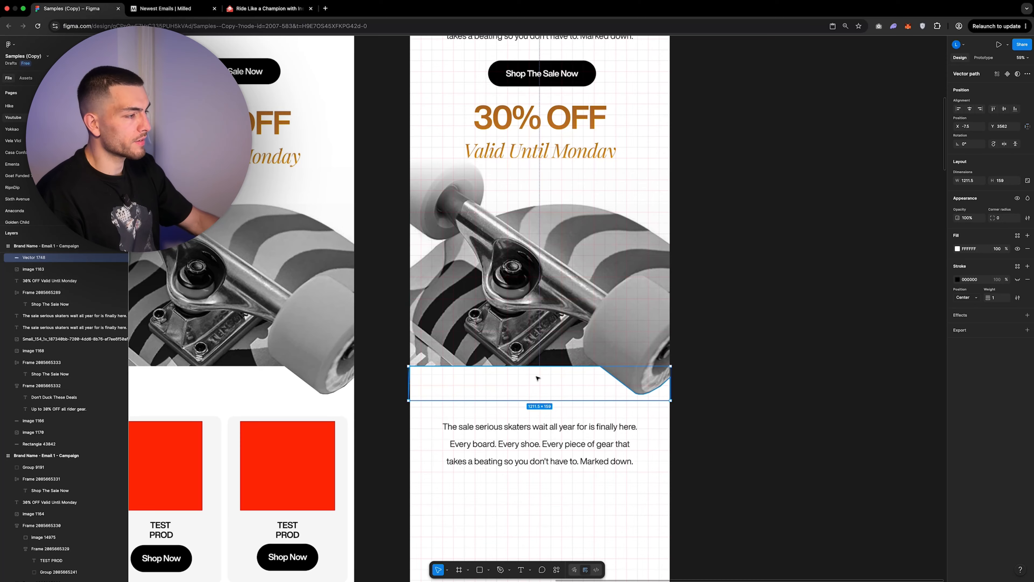
{"action": "scroll", "coordinate": [606, 383], "scroll_direction": "down", "scroll_amount": 3}
{"action": "scroll", "coordinate": [604, 400], "scroll_direction": "up", "scroll_amount": 5}
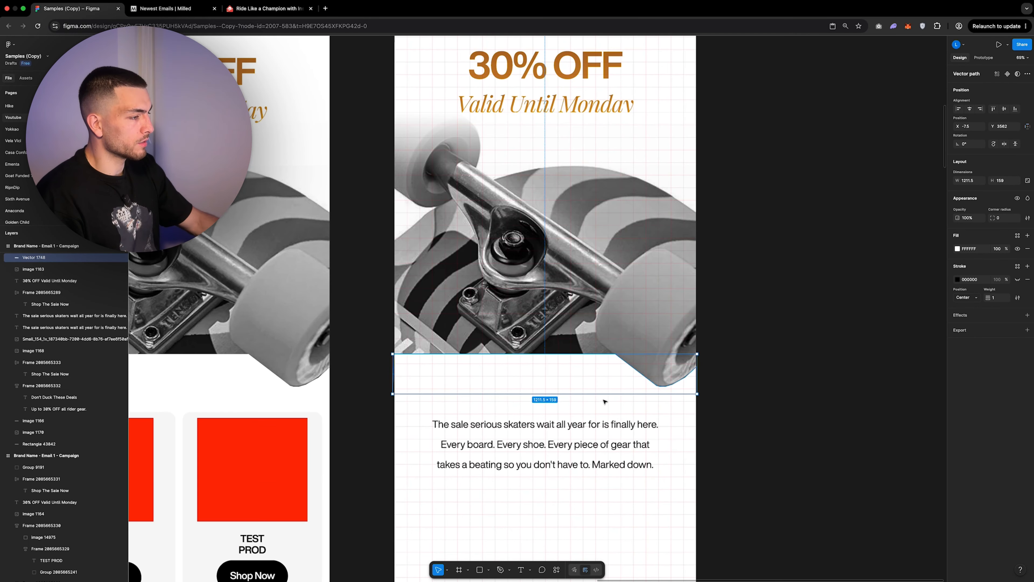
{"action": "left_click", "coordinate": [957, 248]}
{"action": "left_click", "coordinate": [876, 265]}
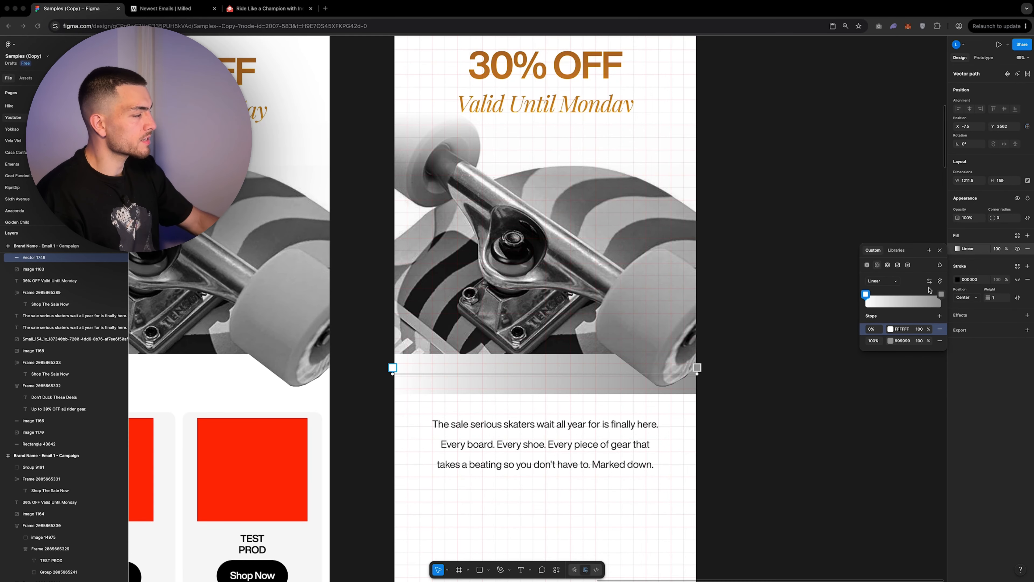
{"action": "left_click", "coordinate": [865, 294]}
{"action": "left_click", "coordinate": [783, 406]}
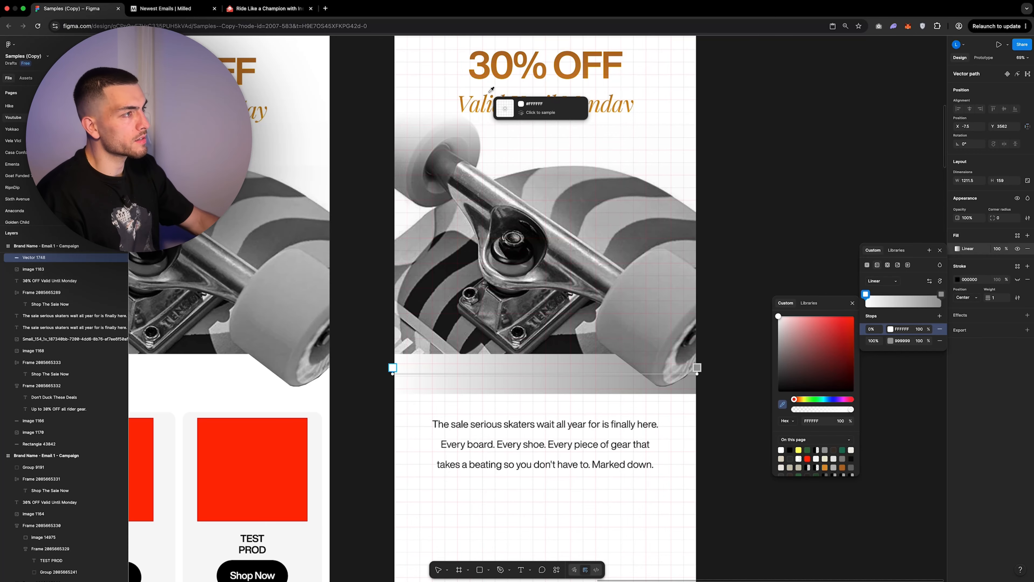
{"action": "scroll", "coordinate": [473, 60], "scroll_direction": "up", "scroll_amount": 5}
{"action": "left_click", "coordinate": [473, 60]}
{"action": "scroll", "coordinate": [561, 270], "scroll_direction": "down", "scroll_amount": 6}
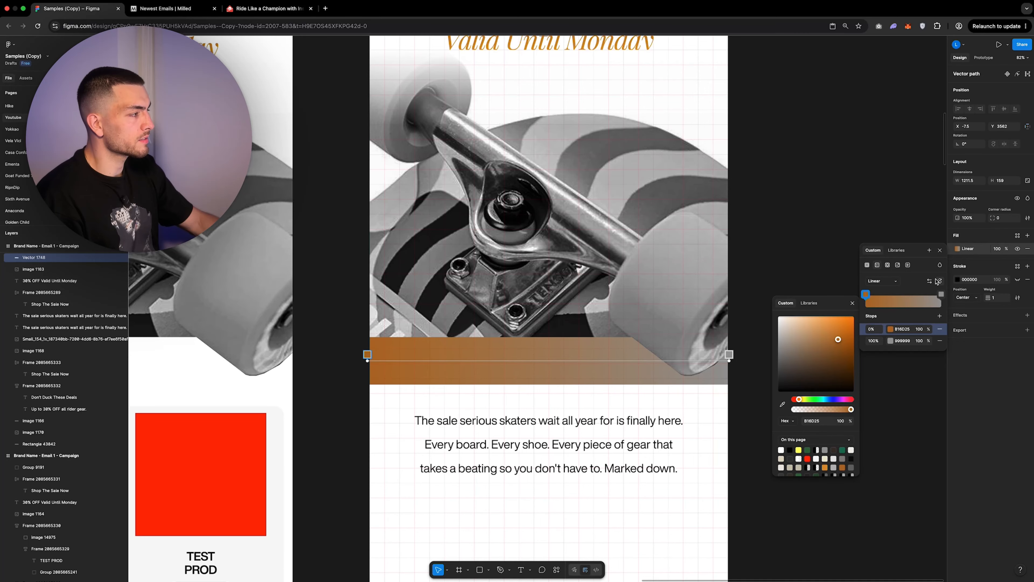
Change the gradient's grey stop to orange as well and examine how the cutout shape's edge follows the wheel.
{"action": "left_click", "coordinate": [941, 294]}
{"action": "left_click", "coordinate": [782, 443]}
{"action": "scroll", "coordinate": [570, 286], "scroll_direction": "down", "scroll_amount": 5}
{"action": "scroll", "coordinate": [576, 253], "scroll_direction": "up", "scroll_amount": 5}
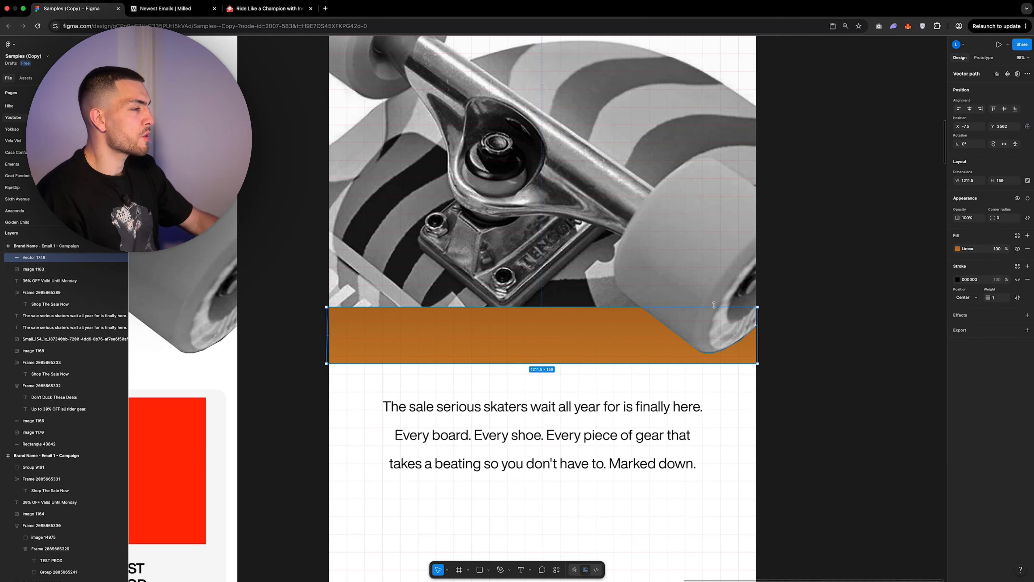
{"action": "scroll", "coordinate": [709, 294], "scroll_direction": "up", "scroll_amount": 5}
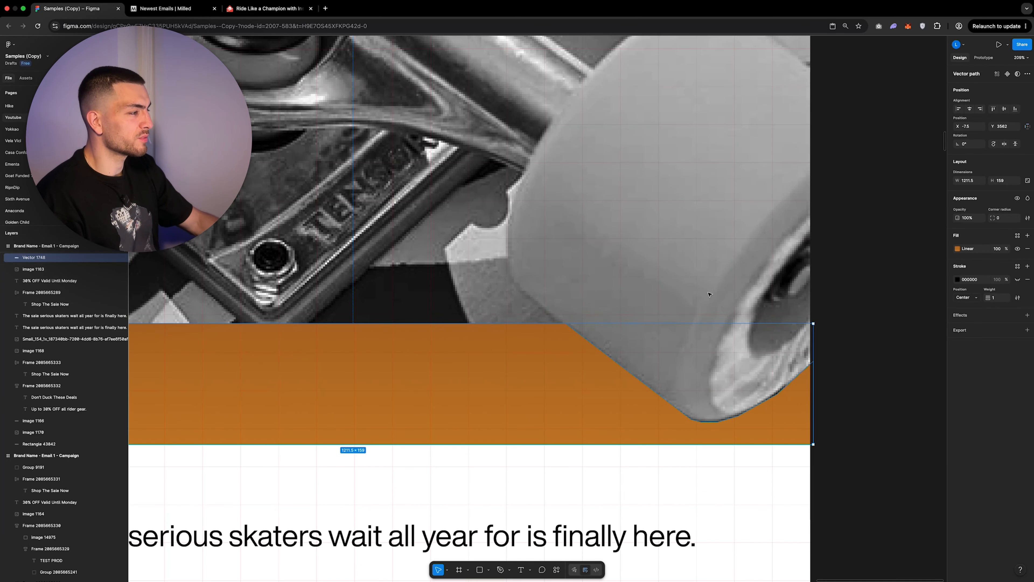
{"action": "scroll", "coordinate": [708, 290], "scroll_direction": "down", "scroll_amount": 5}
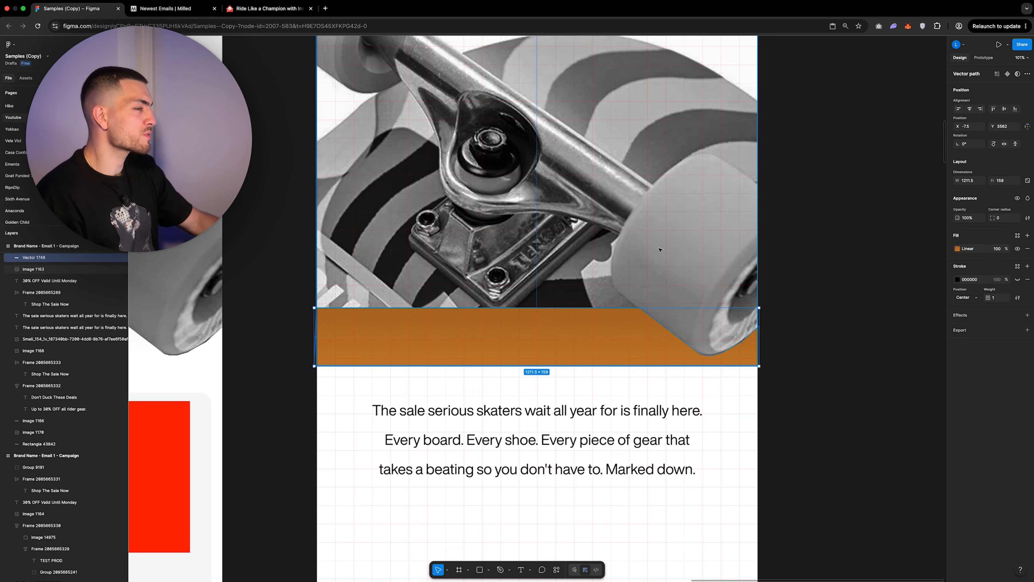
{"action": "scroll", "coordinate": [651, 304], "scroll_direction": "down", "scroll_amount": 5}
{"action": "scroll", "coordinate": [635, 326], "scroll_direction": "down", "scroll_amount": 1}
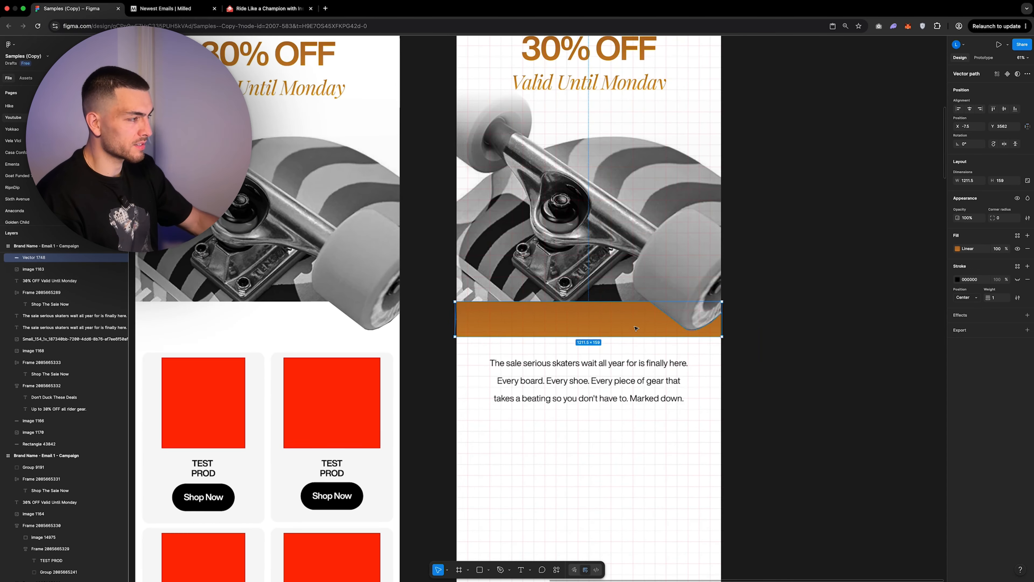
Undo the gradient fill changes on the wheel-cutout shape, stepping back and forth through the edits.
{"action": "key", "text": "super+z"}
{"action": "key", "text": "super+z"}
{"action": "key", "text": "super+shift+z"}
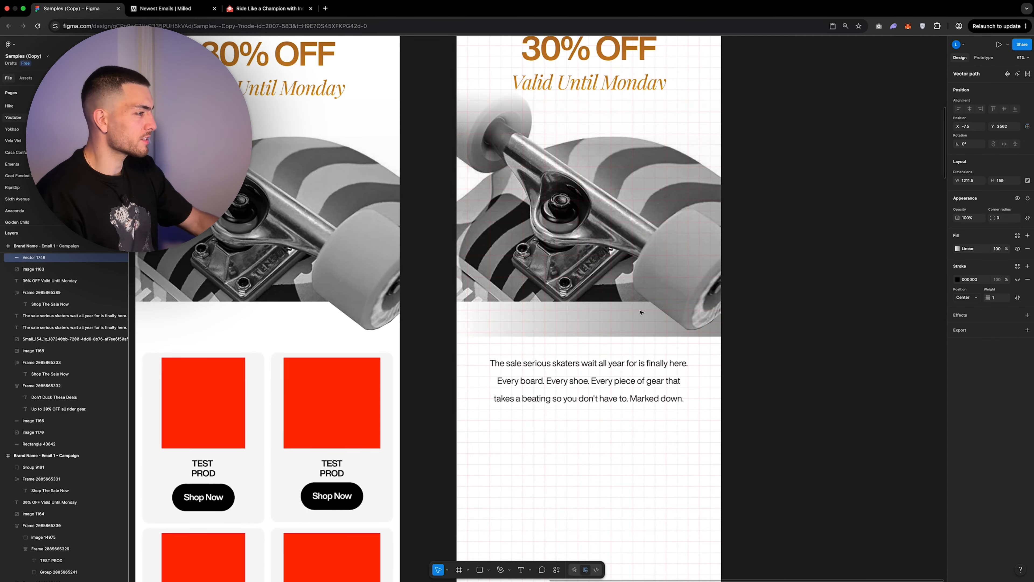
{"action": "key", "text": "super+shift+z"}
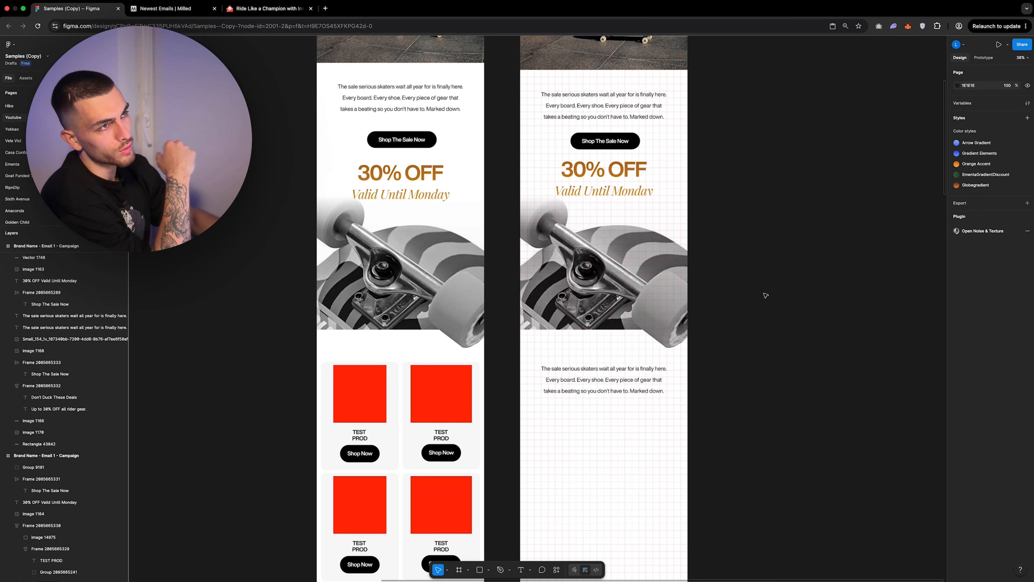
Switch to Milled and Really Good Emails to examine the Everett waxed cap and "Ride Like a Champion" reference email layouts.
{"action": "key", "text": "ctrl+Tab"}
{"action": "scroll", "coordinate": [565, 290], "scroll_direction": "down", "scroll_amount": 10}
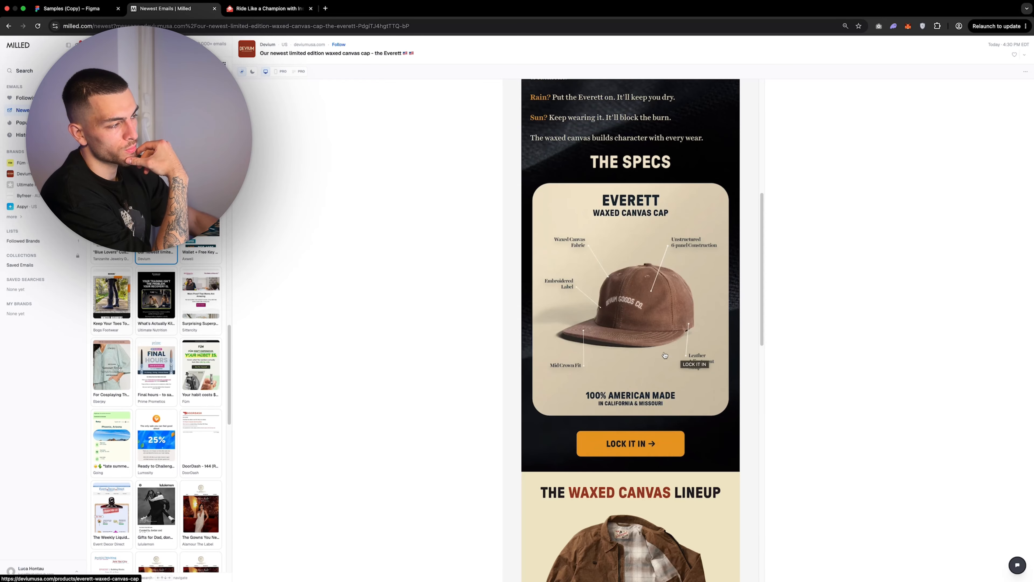
{"action": "key", "text": "ctrl+Tab"}
{"action": "scroll", "coordinate": [390, 250], "scroll_direction": "up", "scroll_amount": 15}
{"action": "scroll", "coordinate": [432, 405], "scroll_direction": "down", "scroll_amount": 4}
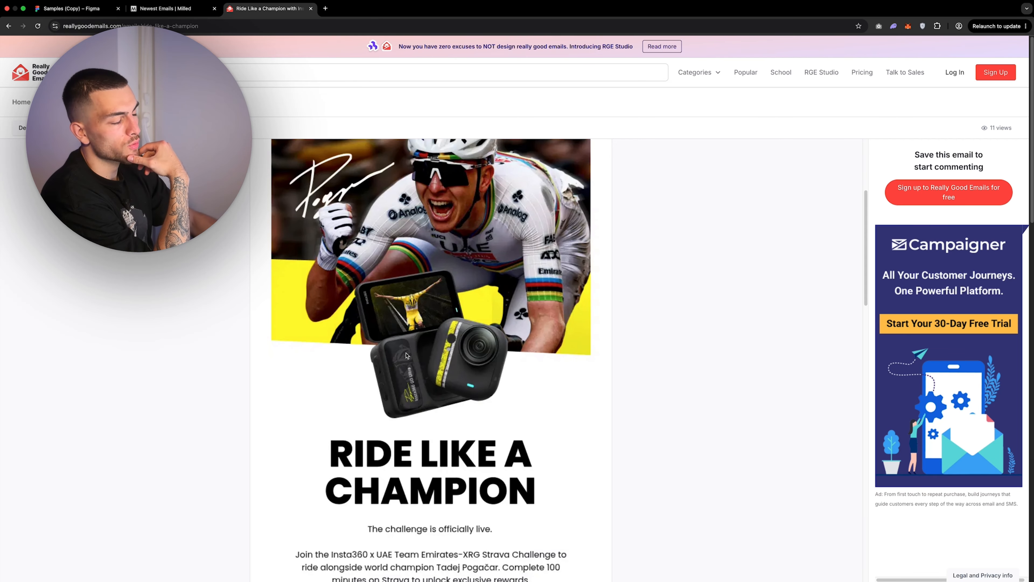
{"action": "scroll", "coordinate": [429, 357], "scroll_direction": "down", "scroll_amount": 7}
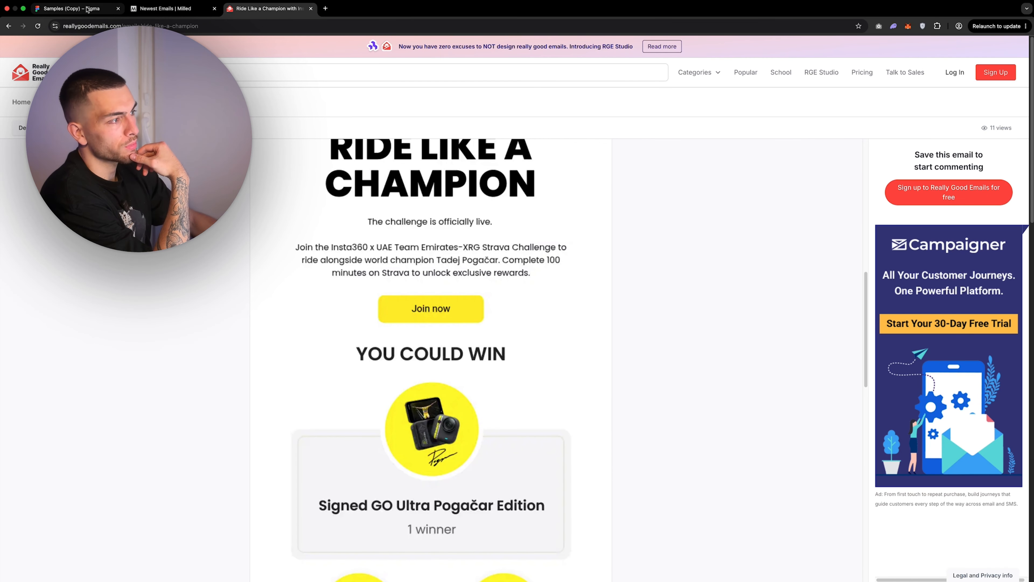
Switch back to Figma and delete the duplicated "The sale serious skaters wait all year for" paragraph below the skateboard image.
{"action": "left_click", "coordinate": [68, 8]}
{"action": "scroll", "coordinate": [576, 324], "scroll_direction": "up", "scroll_amount": 5}
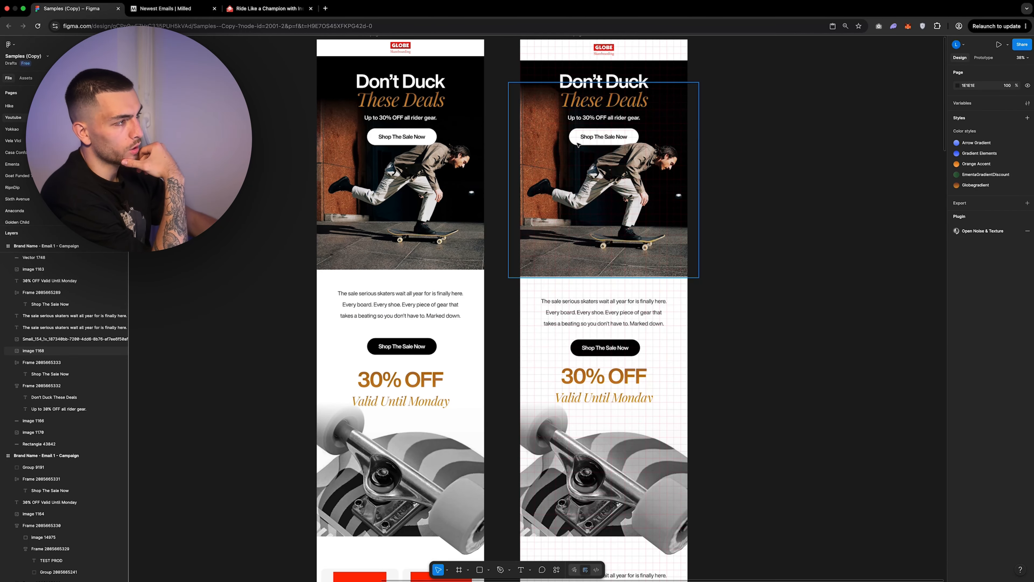
{"action": "scroll", "coordinate": [548, 240], "scroll_direction": "up", "scroll_amount": 2}
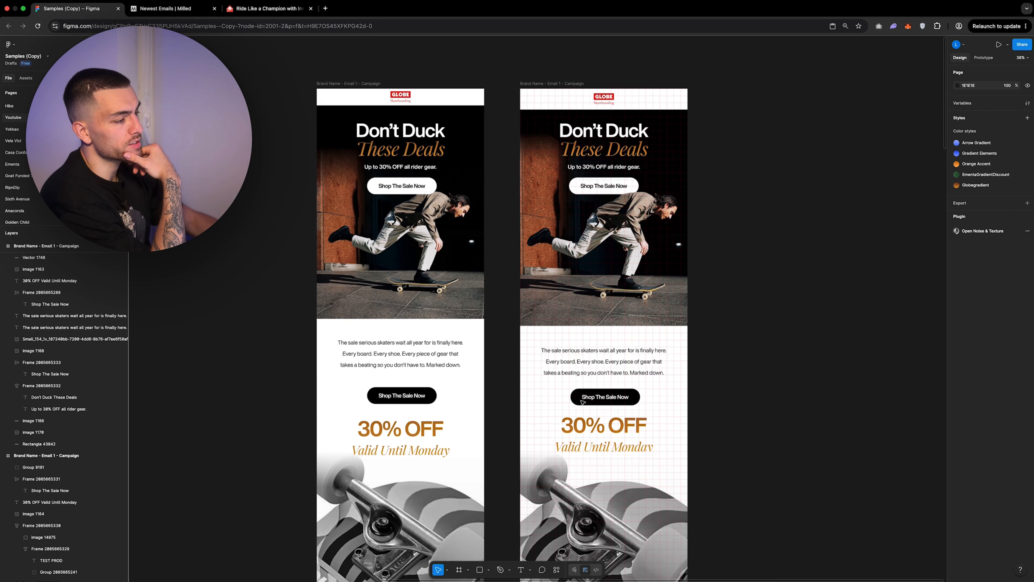
{"action": "scroll", "coordinate": [567, 330], "scroll_direction": "down", "scroll_amount": 2}
{"action": "left_click", "coordinate": [575, 353]}
{"action": "scroll", "coordinate": [595, 272], "scroll_direction": "down", "scroll_amount": 8}
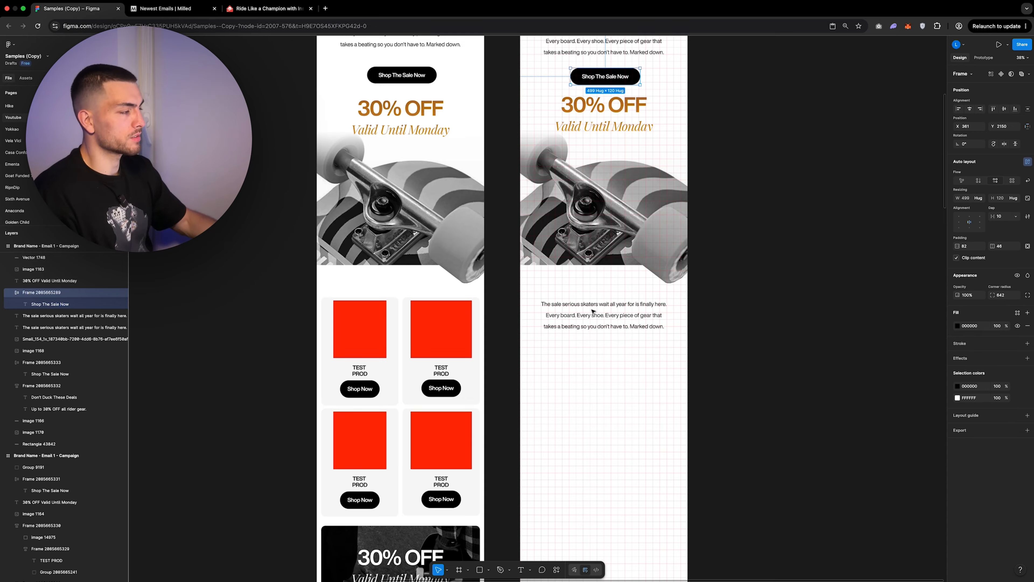
{"action": "left_click", "coordinate": [610, 319]}
{"action": "key", "text": "Delete"}
{"action": "scroll", "coordinate": [345, 307], "scroll_direction": "up", "scroll_amount": 5}
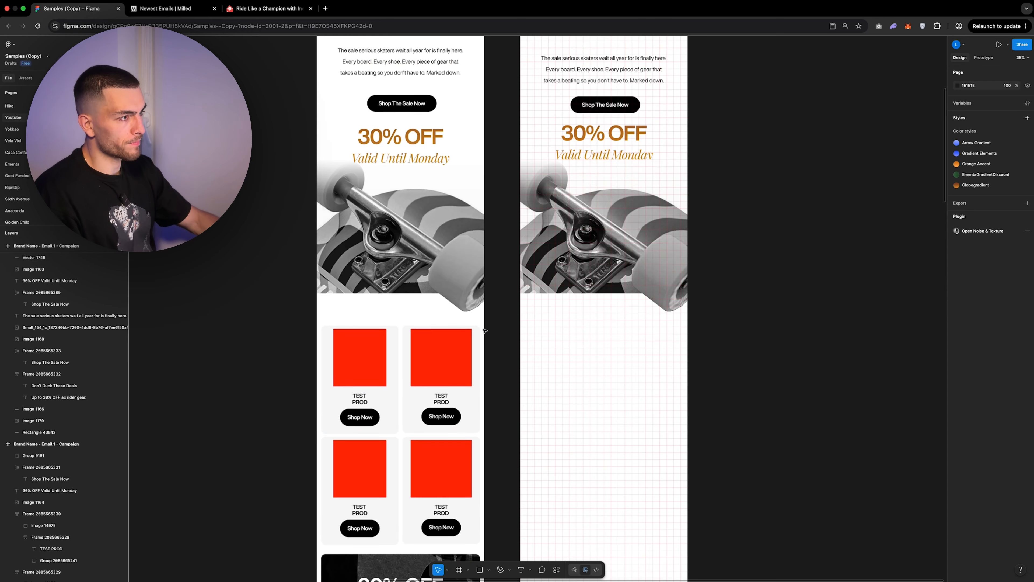
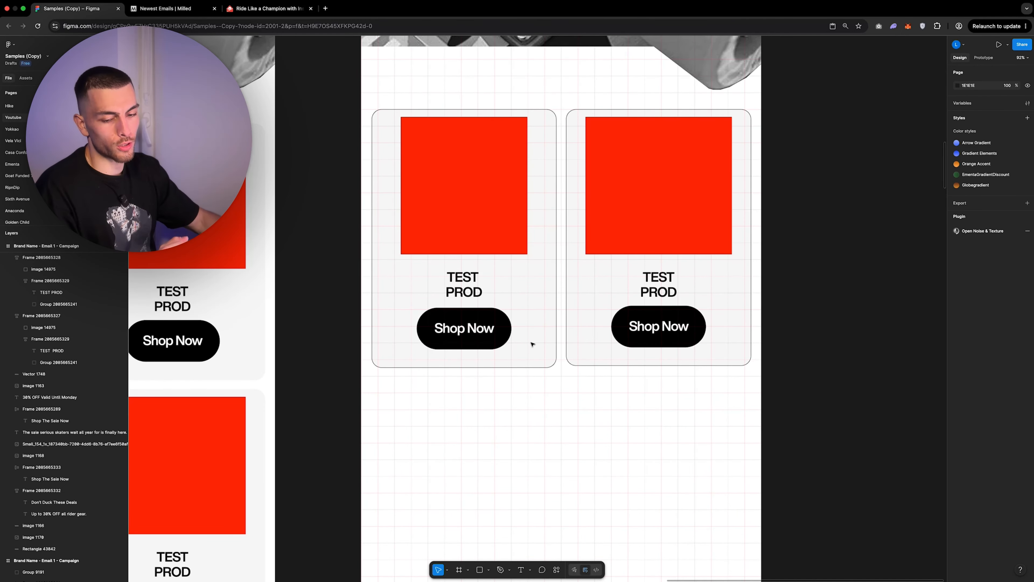
Examine the sample email's dark 30% OFF banner and its footer with links, logo and social icons.
{"action": "scroll", "coordinate": [544, 361], "scroll_direction": "down", "scroll_amount": 10}
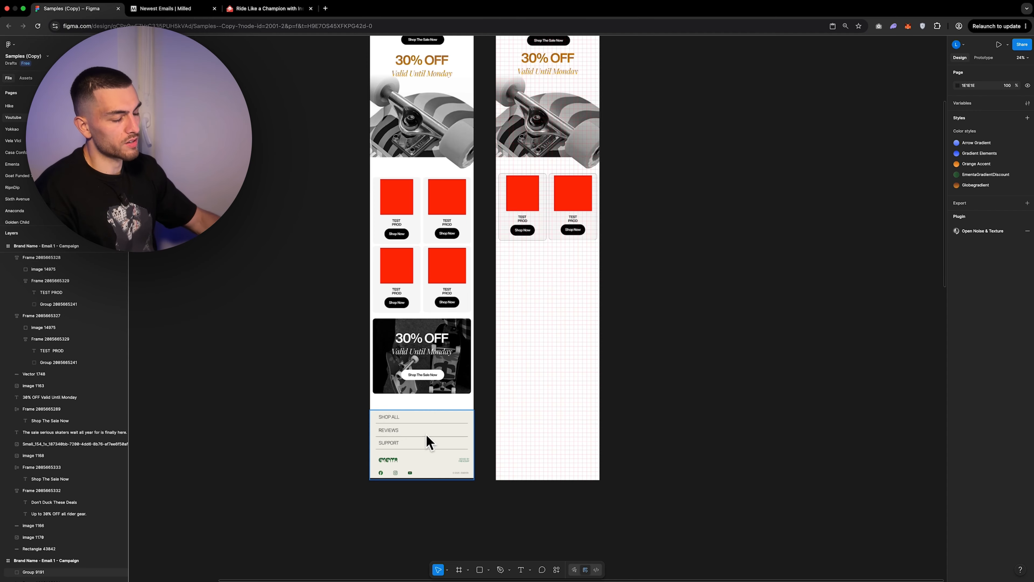
{"action": "scroll", "coordinate": [427, 438], "scroll_direction": "up", "scroll_amount": 5}
{"action": "scroll", "coordinate": [397, 441], "scroll_direction": "down", "scroll_amount": 4}
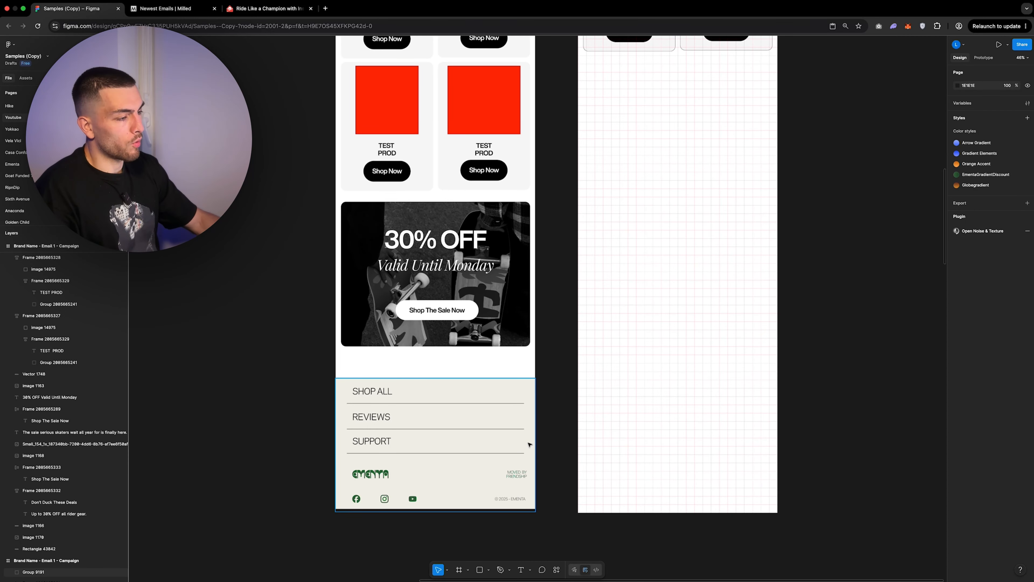
{"action": "scroll", "coordinate": [403, 459], "scroll_direction": "up", "scroll_amount": 3}
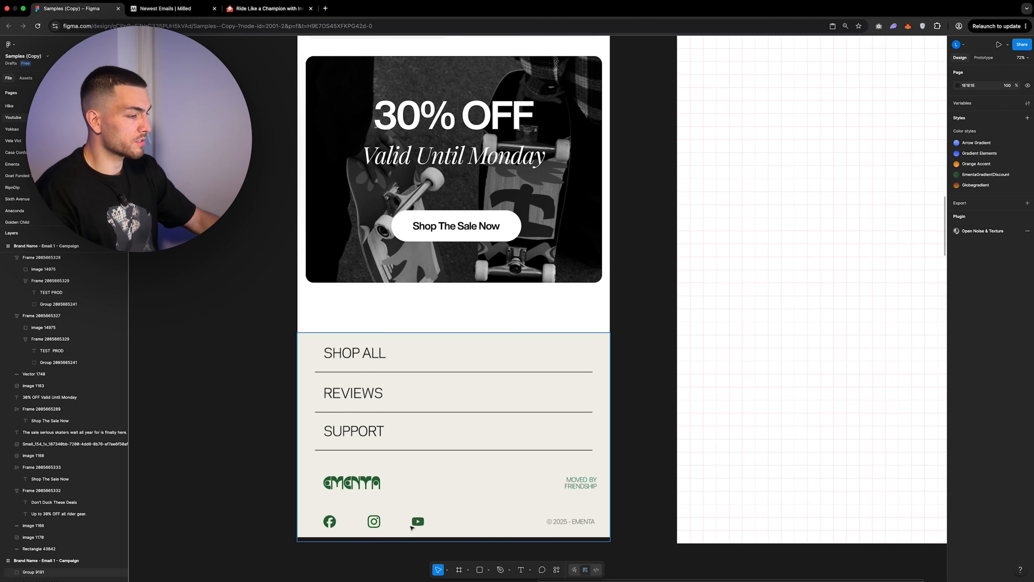
{"action": "scroll", "coordinate": [411, 527], "scroll_direction": "down", "scroll_amount": 3}
{"action": "scroll", "coordinate": [367, 425], "scroll_direction": "up", "scroll_amount": 2}
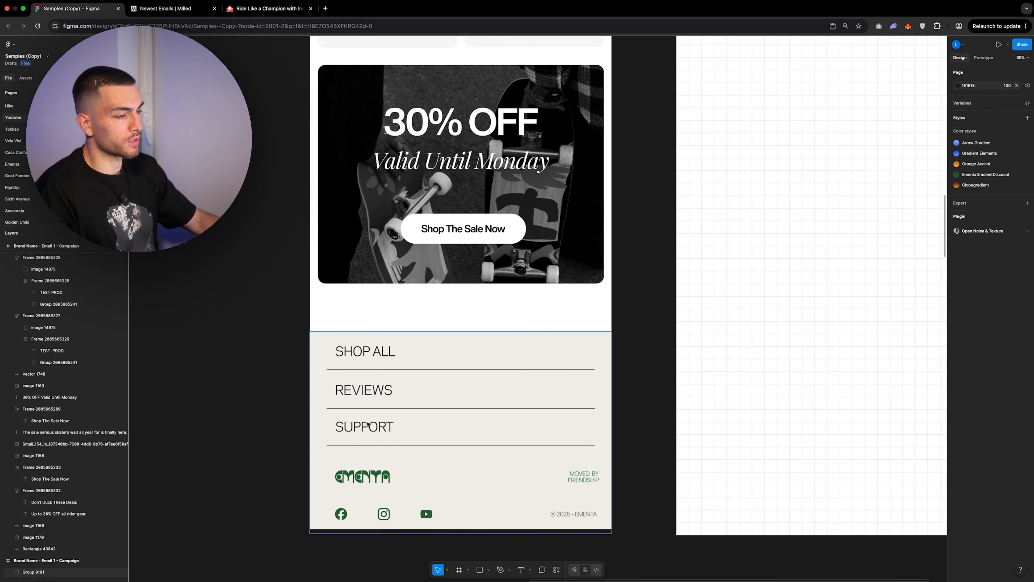
{"action": "scroll", "coordinate": [367, 425], "scroll_direction": "down", "scroll_amount": 5}
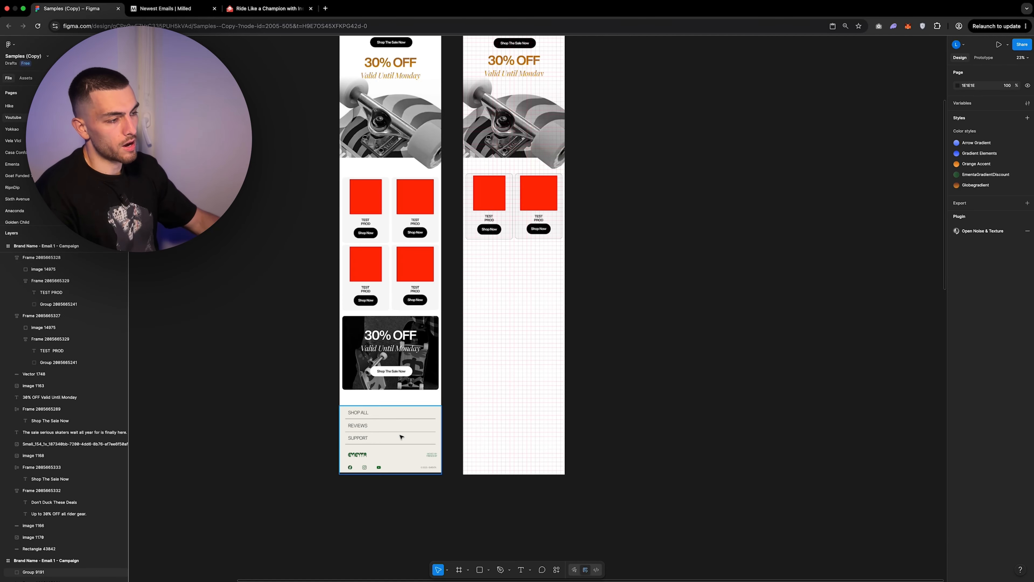
Copy the sample's dark 30% OFF banner with its text and button into the gridded frame, placing it below the two product cards.
{"action": "left_click_drag", "start_coordinate": [331, 320], "coordinate": [444, 400]}
{"action": "scroll", "coordinate": [577, 345], "scroll_direction": "up", "scroll_amount": 5}
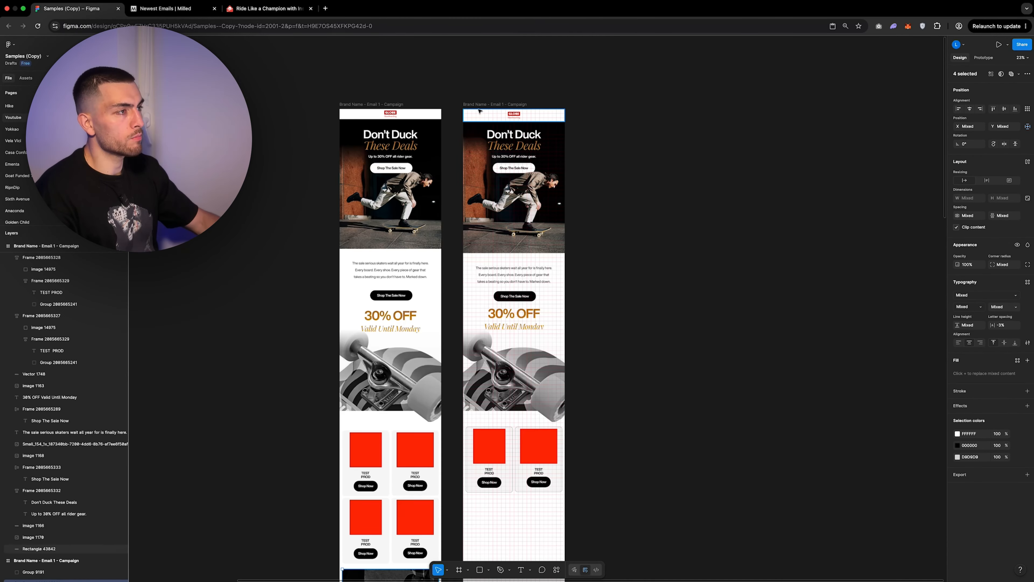
{"action": "left_click", "coordinate": [501, 394]}
{"action": "scroll", "coordinate": [503, 394], "scroll_direction": "down", "scroll_amount": 3}
{"action": "scroll", "coordinate": [504, 394], "scroll_direction": "up", "scroll_amount": 5}
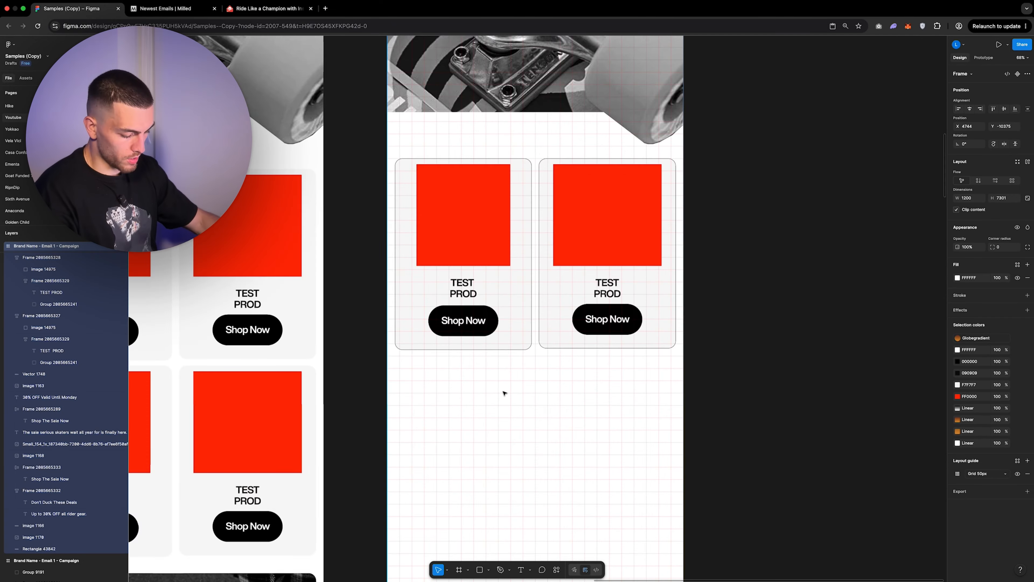
{"action": "key", "text": "super+v"}
{"action": "left_click_drag", "start_coordinate": [504, 392], "coordinate": [510, 178]}
{"action": "left_click", "coordinate": [362, 157]}
{"action": "scroll", "coordinate": [415, 256], "scroll_direction": "up", "scroll_amount": 4}
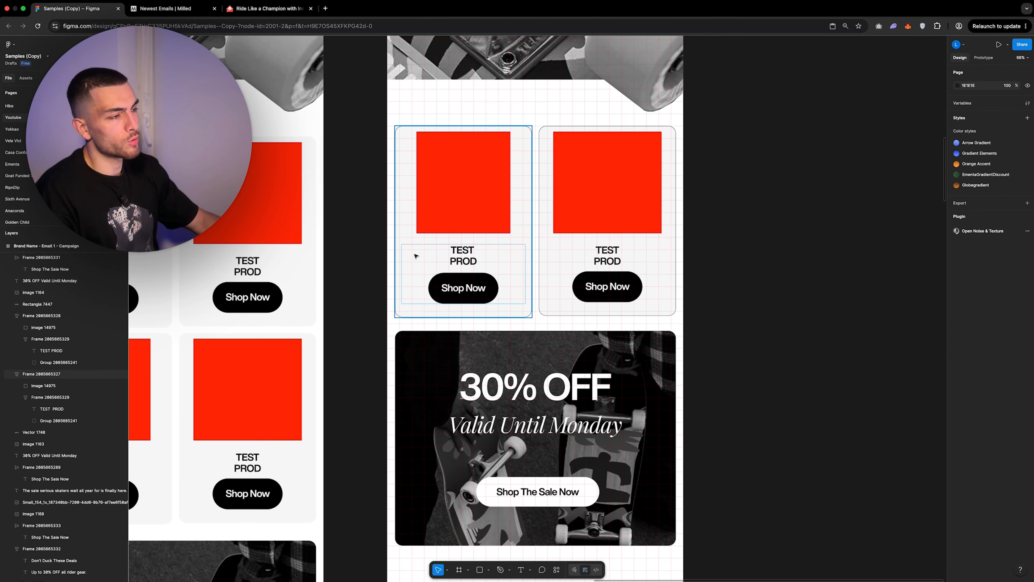
Resize the pasted banner's skateboard image to 1147 × 877, checking its edge against the product cards.
{"action": "scroll", "coordinate": [385, 388], "scroll_direction": "up", "scroll_amount": 6}
{"action": "left_click", "coordinate": [464, 208]}
{"action": "scroll", "coordinate": [425, 258], "scroll_direction": "down", "scroll_amount": 6}
{"action": "scroll", "coordinate": [718, 248], "scroll_direction": "up", "scroll_amount": 5}
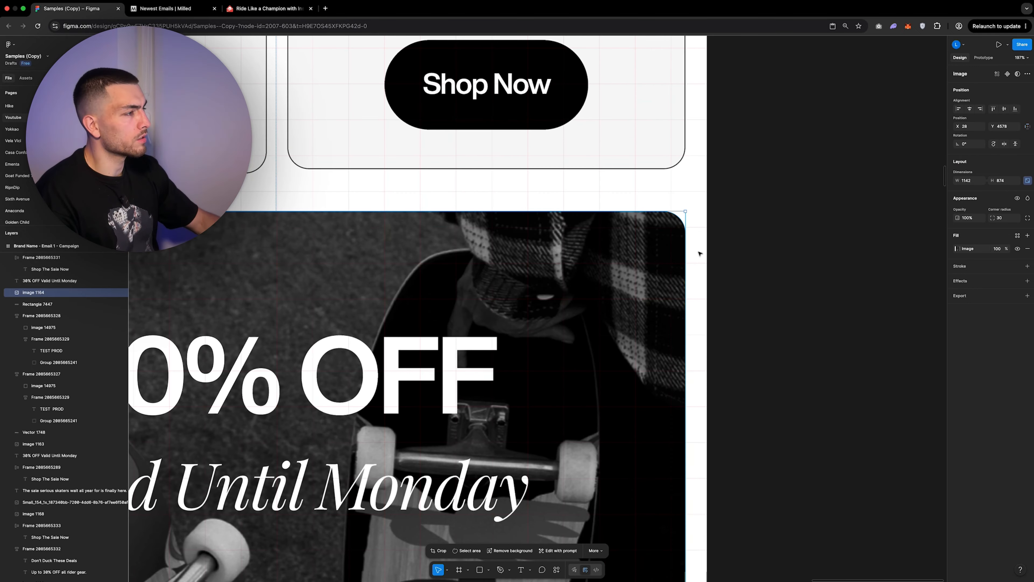
{"action": "left_click_drag", "start_coordinate": [686, 240], "coordinate": [733, 225]}
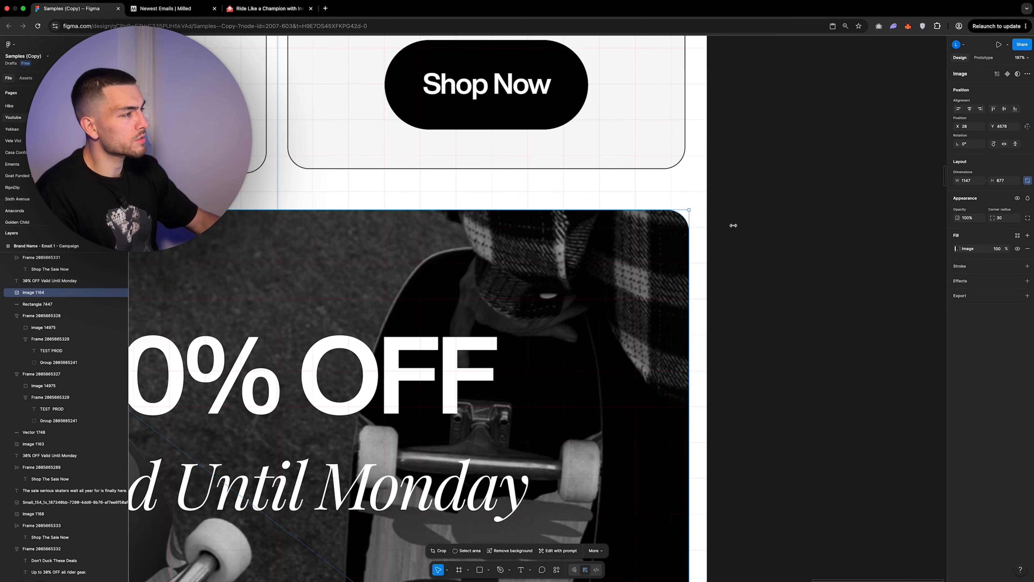
{"action": "left_click", "coordinate": [733, 225]}
Copy the sample's footer group into the gridded frame below the banner and shorten the frame to a height of 6334.
{"action": "scroll", "coordinate": [538, 293], "scroll_direction": "down", "scroll_amount": 5}
{"action": "scroll", "coordinate": [479, 331], "scroll_direction": "down", "scroll_amount": 5}
{"action": "left_click", "coordinate": [383, 458]}
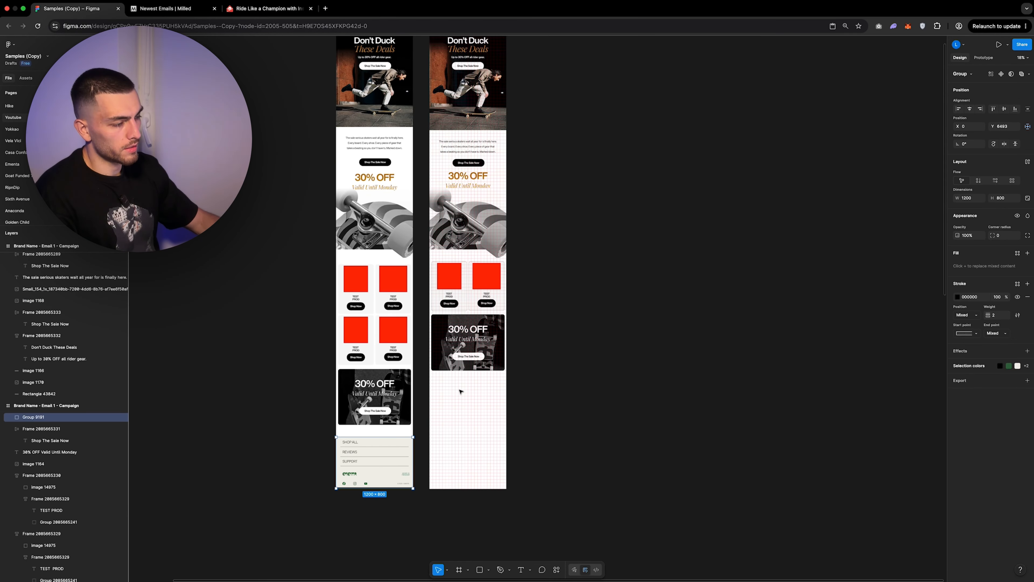
{"action": "scroll", "coordinate": [460, 391], "scroll_direction": "up", "scroll_amount": 4}
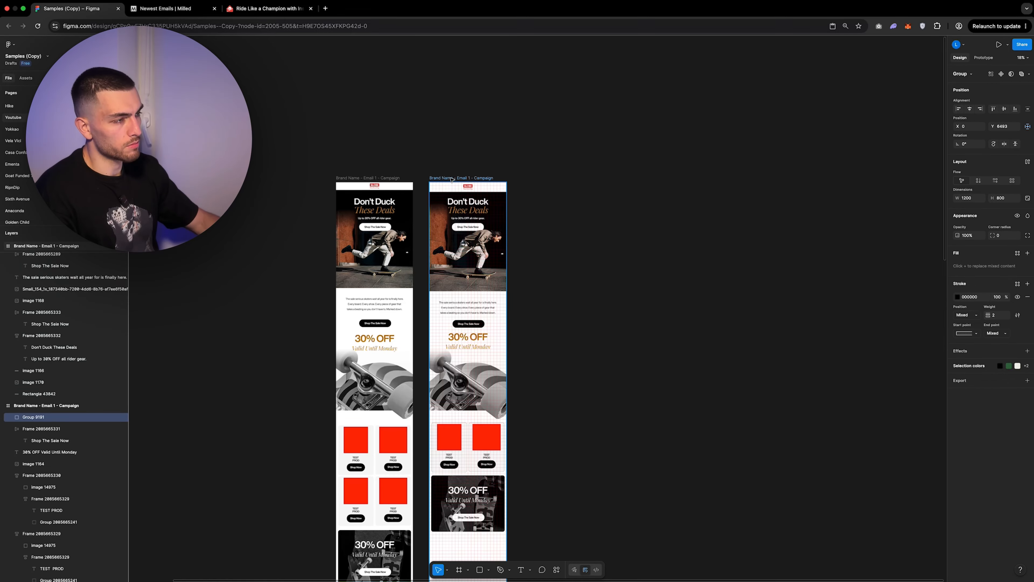
{"action": "left_click", "coordinate": [452, 179]}
{"action": "scroll", "coordinate": [469, 330], "scroll_direction": "down", "scroll_amount": 4}
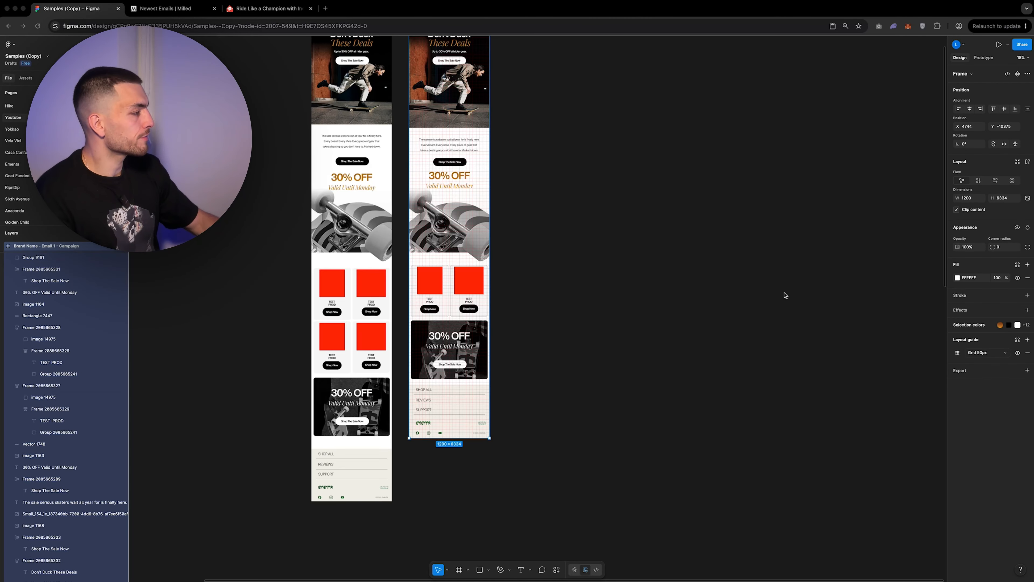
Hide the 50 px grid layout guide on the recreated campaign frame.
{"action": "left_click", "coordinate": [1017, 354]}
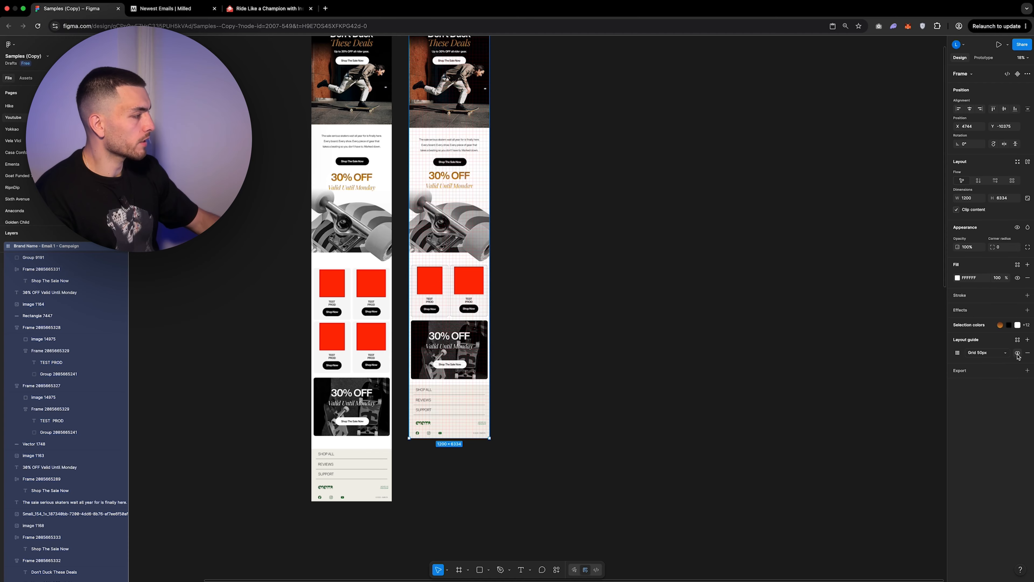
{"action": "left_click", "coordinate": [1017, 354]}
{"action": "left_click", "coordinate": [604, 260]}
Compare the recreated Globe email with the sample beside it, from the header down to the footer.
{"action": "scroll", "coordinate": [482, 317], "scroll_direction": "up", "scroll_amount": 3}
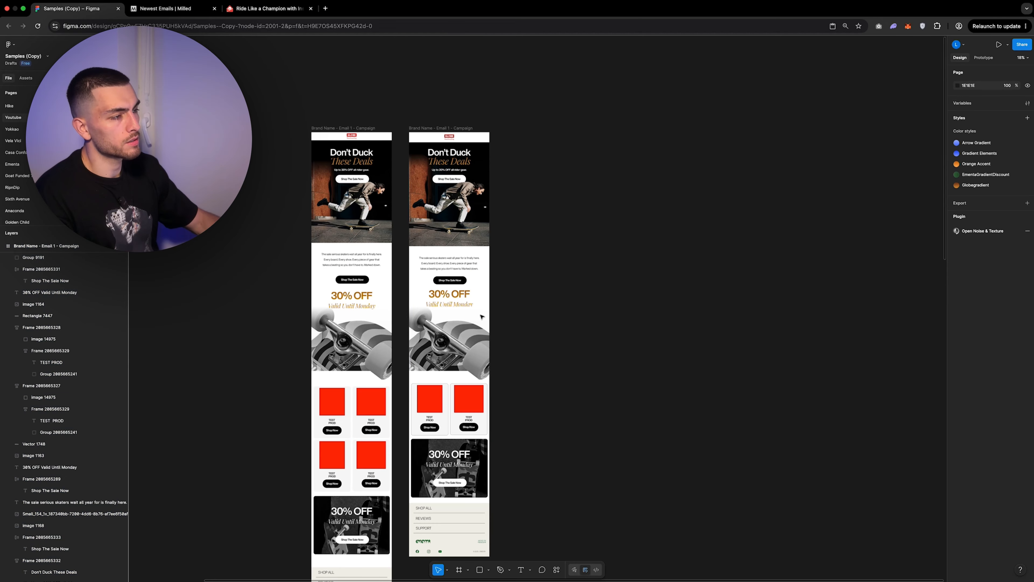
{"action": "scroll", "coordinate": [468, 326], "scroll_direction": "up", "scroll_amount": 2}
{"action": "scroll", "coordinate": [415, 328], "scroll_direction": "down", "scroll_amount": 5}
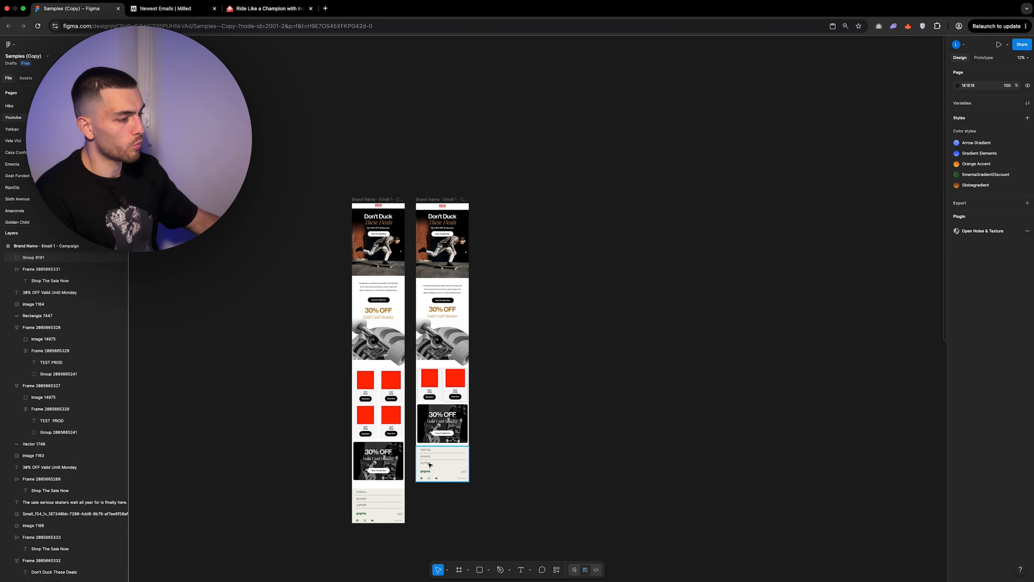
{"action": "scroll", "coordinate": [429, 464], "scroll_direction": "up", "scroll_amount": 5}
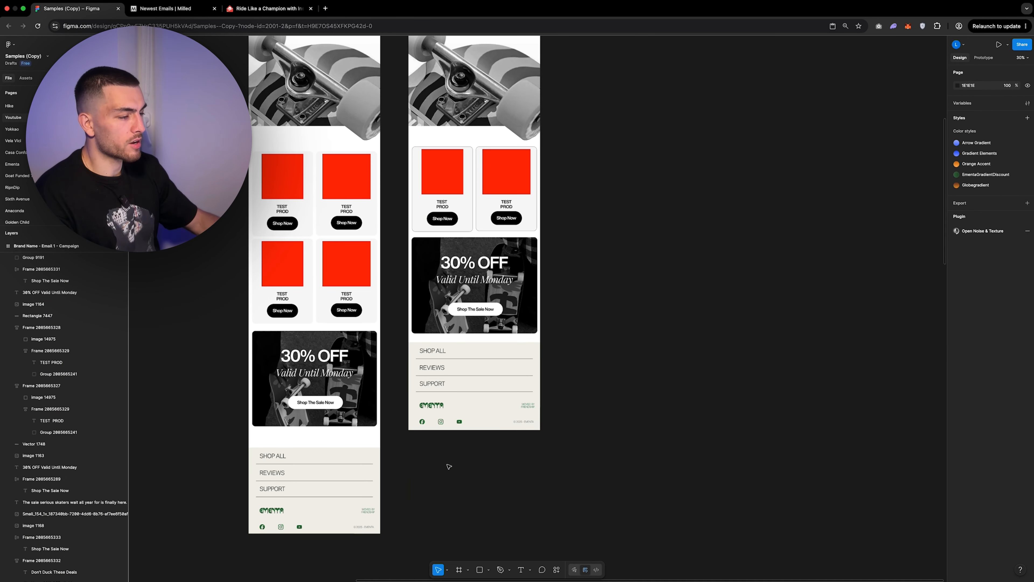
{"action": "scroll", "coordinate": [444, 429], "scroll_direction": "up", "scroll_amount": 2}
{"action": "scroll", "coordinate": [407, 326], "scroll_direction": "down", "scroll_amount": 10}
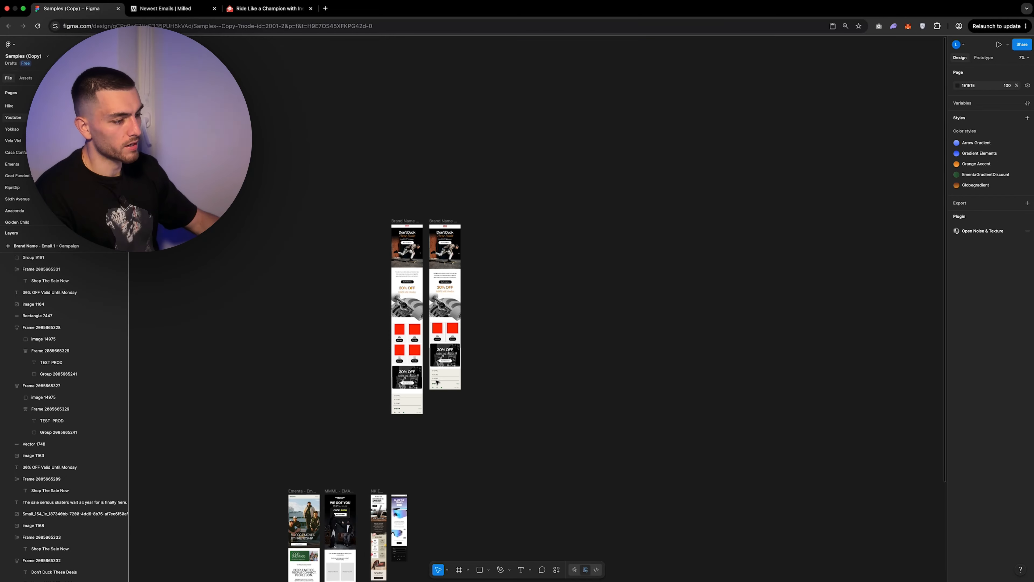
Examine the other sample emails on the page: the knife, Blaze the Trails, MMML and Ementa designs and their footers.
{"action": "scroll", "coordinate": [400, 317], "scroll_direction": "down", "scroll_amount": 5}
{"action": "scroll", "coordinate": [400, 317], "scroll_direction": "up", "scroll_amount": 10}
{"action": "scroll", "coordinate": [397, 318], "scroll_direction": "down", "scroll_amount": 5}
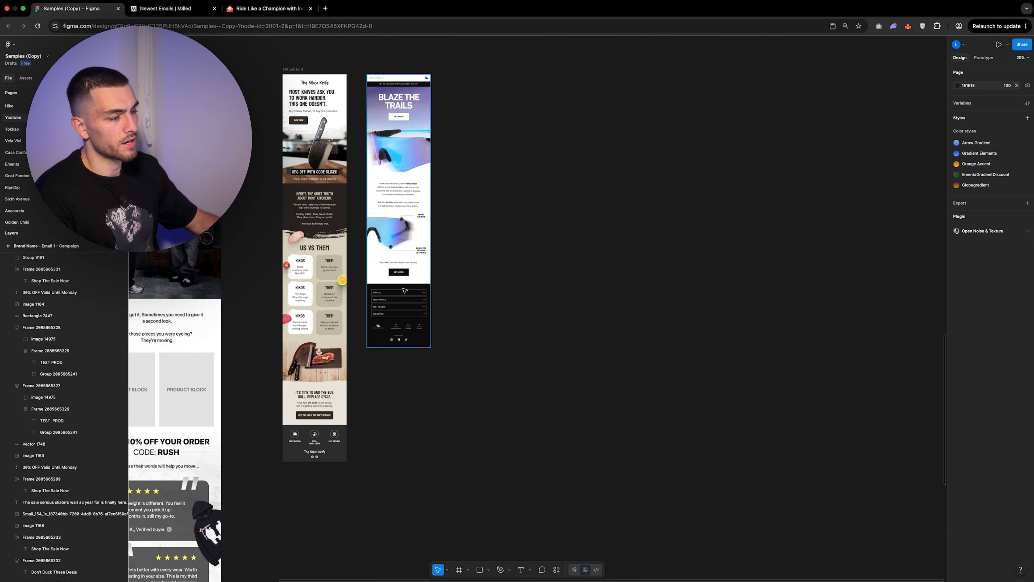
{"action": "scroll", "coordinate": [397, 318], "scroll_direction": "up", "scroll_amount": 5}
{"action": "scroll", "coordinate": [377, 454], "scroll_direction": "down", "scroll_amount": 6}
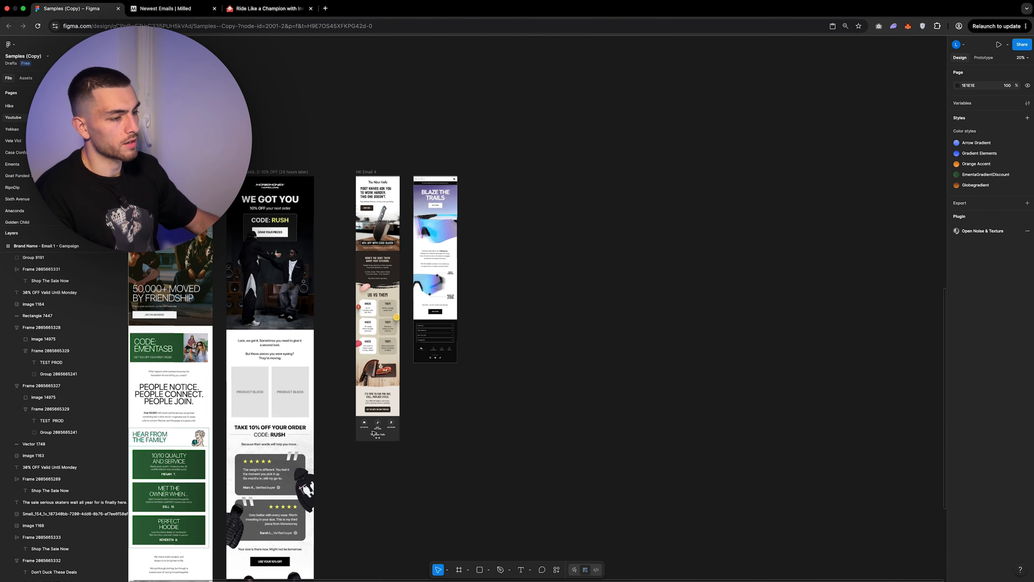
{"action": "scroll", "coordinate": [351, 439], "scroll_direction": "down", "scroll_amount": 4}
{"action": "scroll", "coordinate": [296, 404], "scroll_direction": "up", "scroll_amount": 5}
{"action": "scroll", "coordinate": [296, 404], "scroll_direction": "down", "scroll_amount": 6}
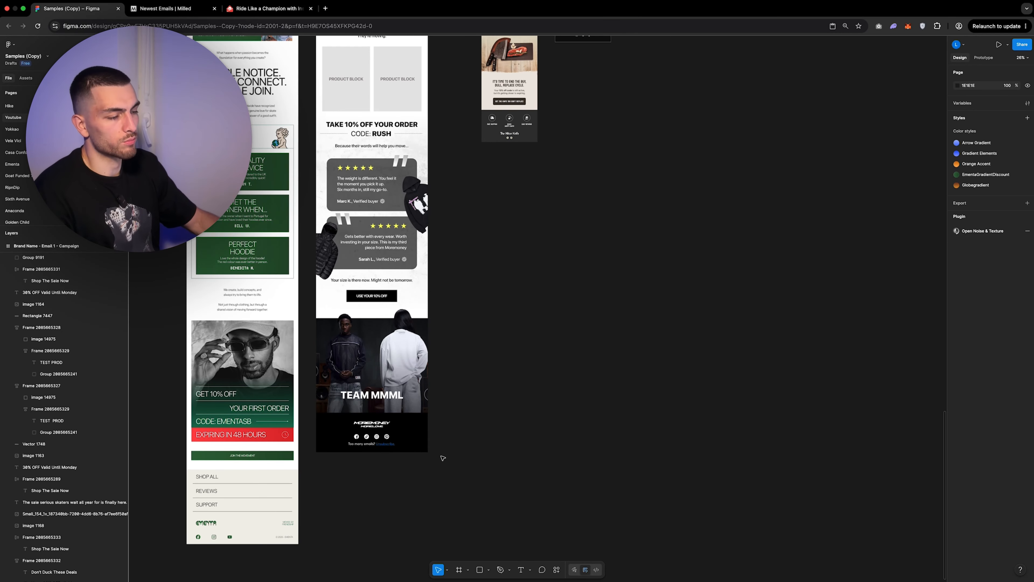
{"action": "scroll", "coordinate": [443, 458], "scroll_direction": "down", "scroll_amount": 8}
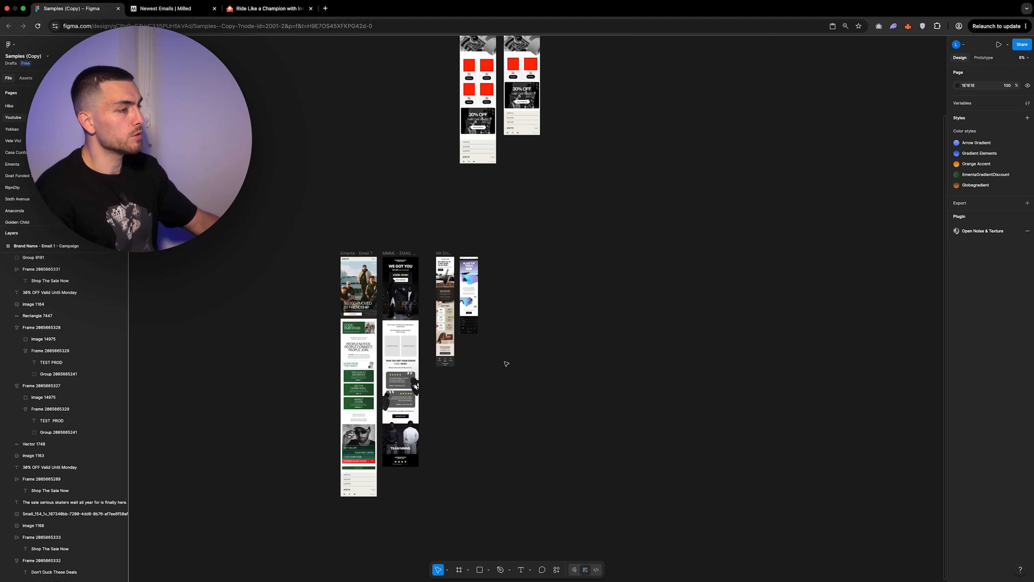
Lock the recreated campaign frame and draw a 1200 × 150 slice over its white GLOBE logo header.
{"action": "scroll", "coordinate": [506, 364], "scroll_direction": "up", "scroll_amount": 5}
{"action": "scroll", "coordinate": [534, 383], "scroll_direction": "up", "scroll_amount": 8}
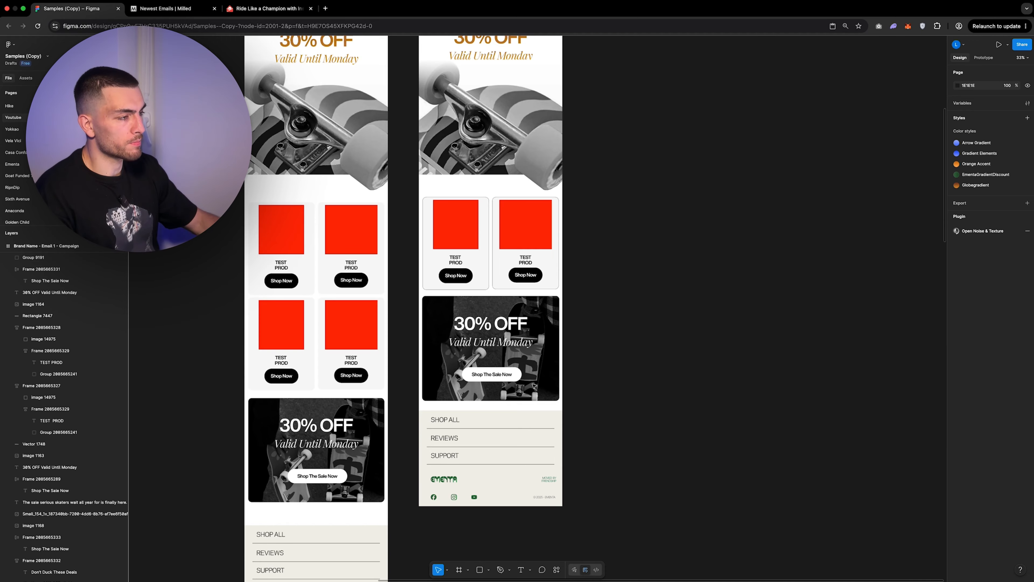
{"action": "scroll", "coordinate": [444, 406], "scroll_direction": "down", "scroll_amount": 3}
{"action": "left_click", "coordinate": [449, 87]}
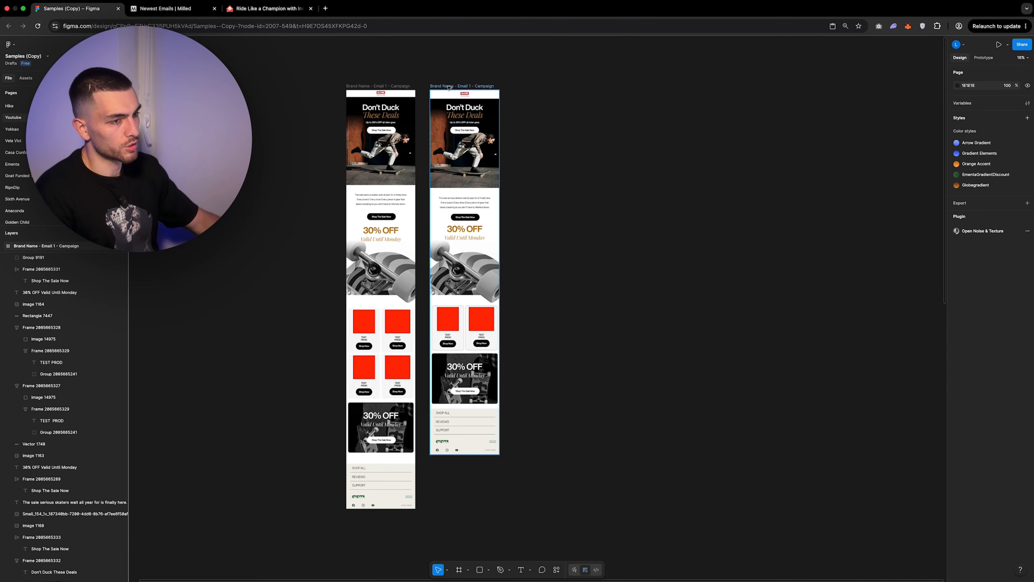
{"action": "left_click", "coordinate": [448, 88]}
{"action": "key", "text": "s"}
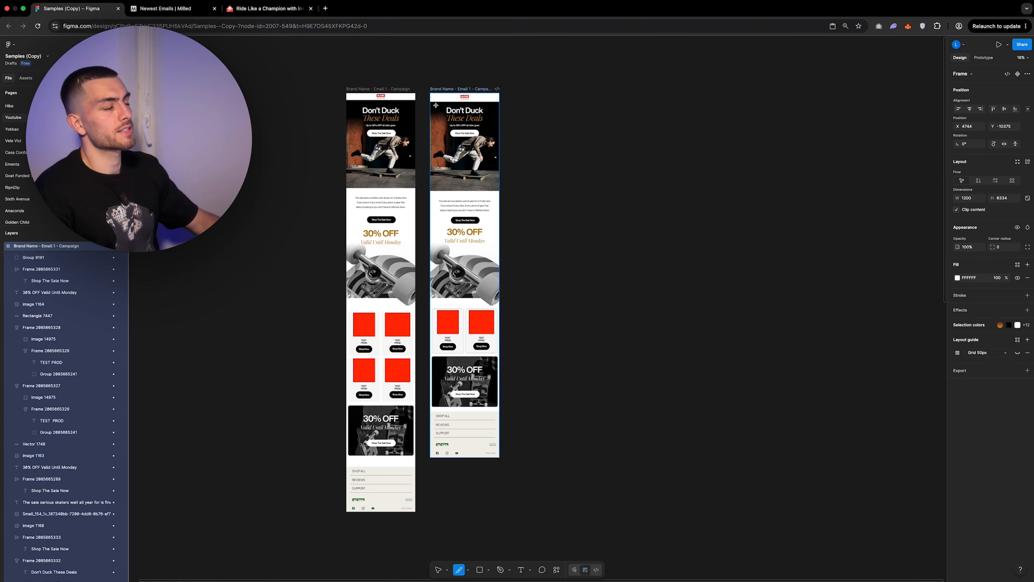
{"action": "scroll", "coordinate": [437, 96], "scroll_direction": "up", "scroll_amount": 3}
{"action": "scroll", "coordinate": [434, 120], "scroll_direction": "up", "scroll_amount": 4}
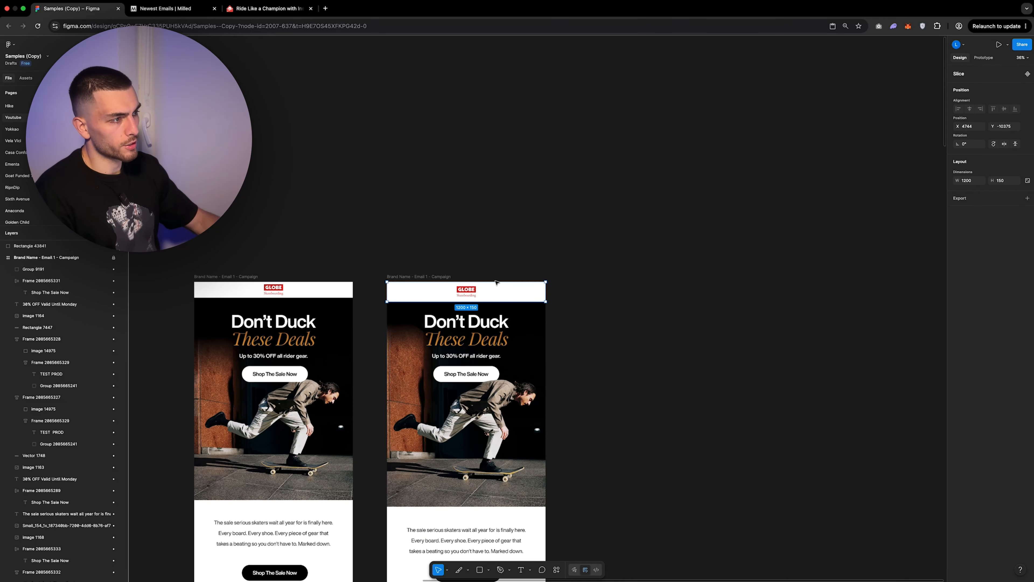
Duplicate the header slice and fit the copy over the skateboarder hero section at 1200 × 1558.
{"action": "key", "text": "super+d"}
{"action": "left_click_drag", "start_coordinate": [494, 281], "coordinate": [493, 318]}
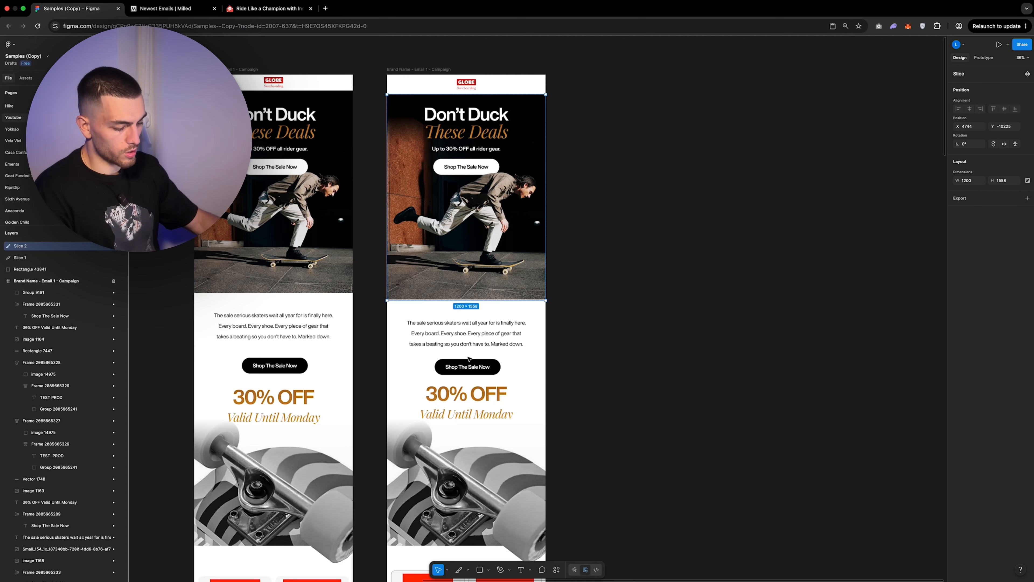
Fit a third slice over the section from the black Shop The Sale Now button through the skateboard image, leaving the paragraph above uncovered.
{"action": "scroll", "coordinate": [443, 301], "scroll_direction": "up", "scroll_amount": 4}
{"action": "left_click_drag", "start_coordinate": [443, 301], "coordinate": [443, 298]}
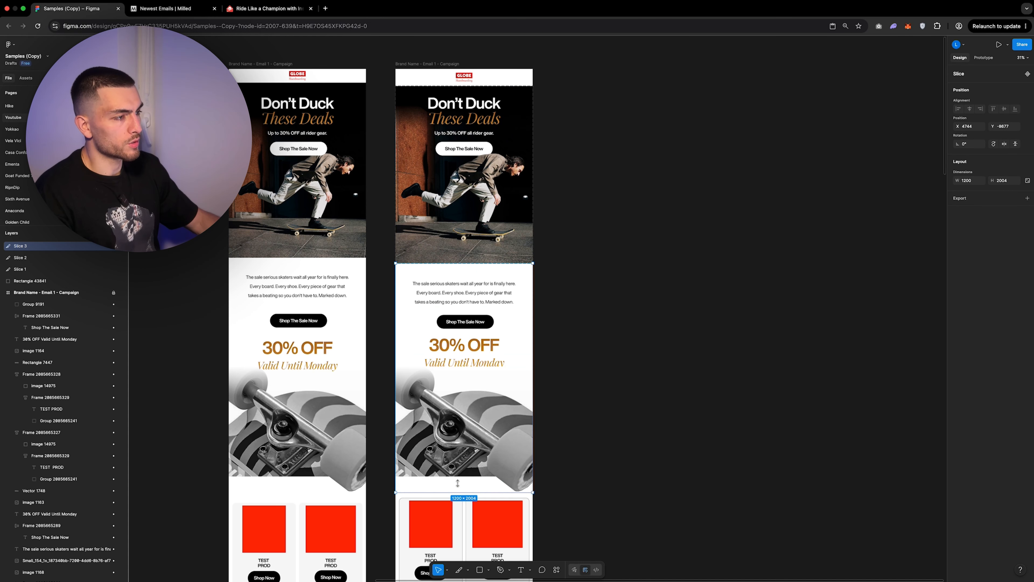
{"action": "left_click_drag", "start_coordinate": [459, 263], "coordinate": [463, 318]}
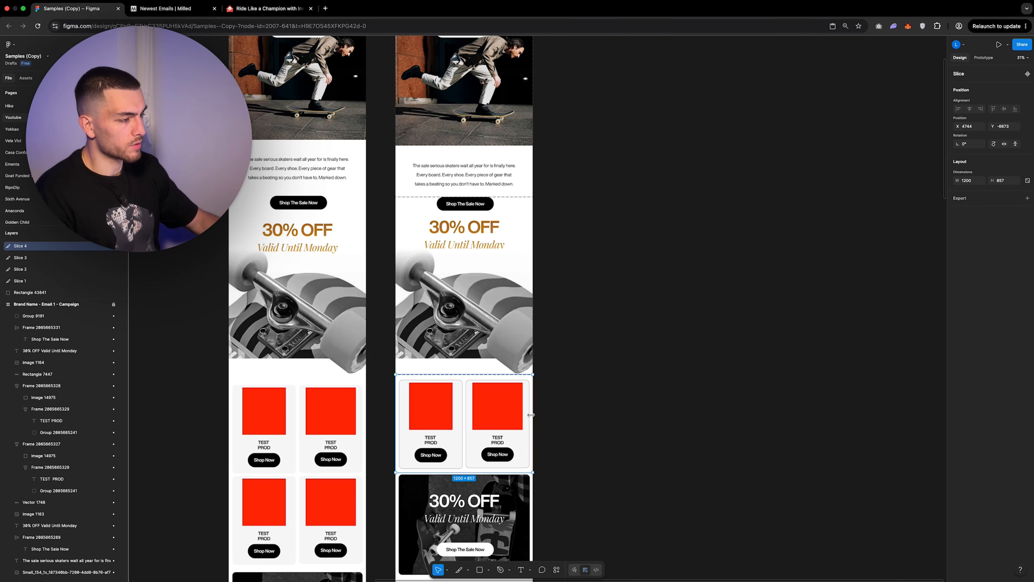
Cover the product row with two side-by-side 600 × 857 slices, one over each product card.
{"action": "left_click_drag", "start_coordinate": [532, 424], "coordinate": [464, 424]}
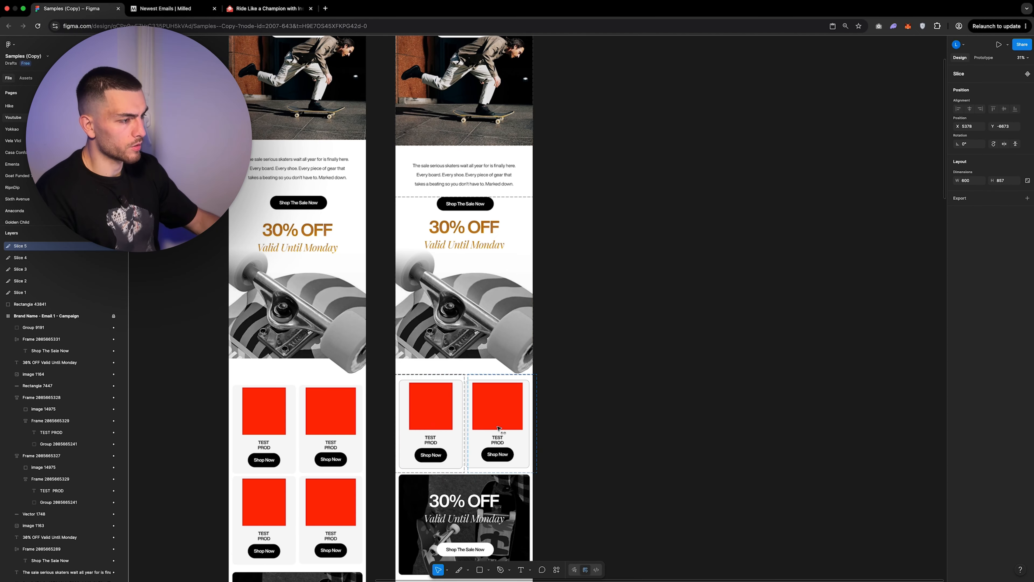
{"action": "left_click_drag", "start_coordinate": [498, 427], "coordinate": [494, 426]}
{"action": "scroll", "coordinate": [538, 377], "scroll_direction": "up", "scroll_amount": 10}
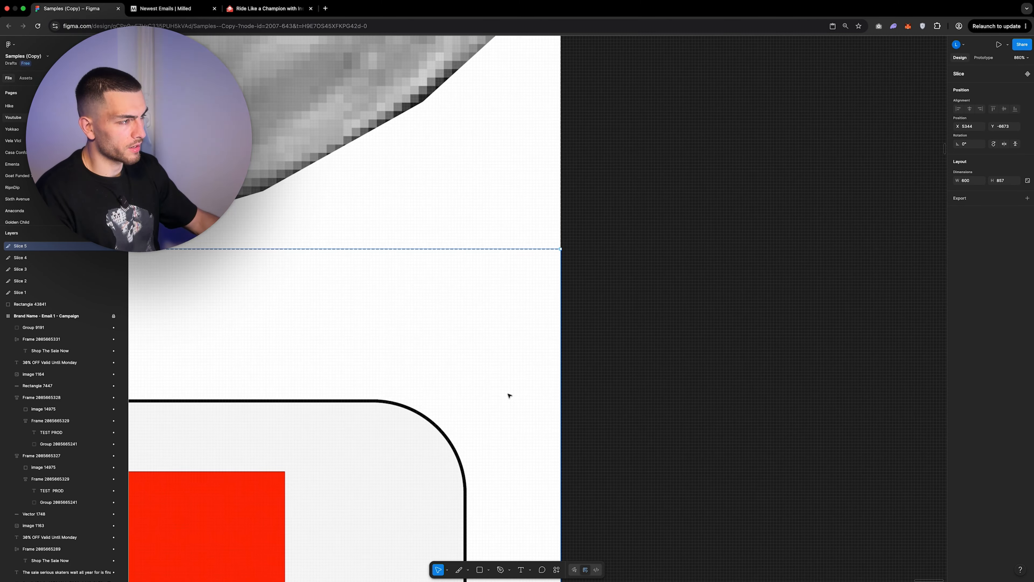
{"action": "scroll", "coordinate": [509, 394], "scroll_direction": "down", "scroll_amount": 12}
{"action": "scroll", "coordinate": [508, 394], "scroll_direction": "down", "scroll_amount": 3}
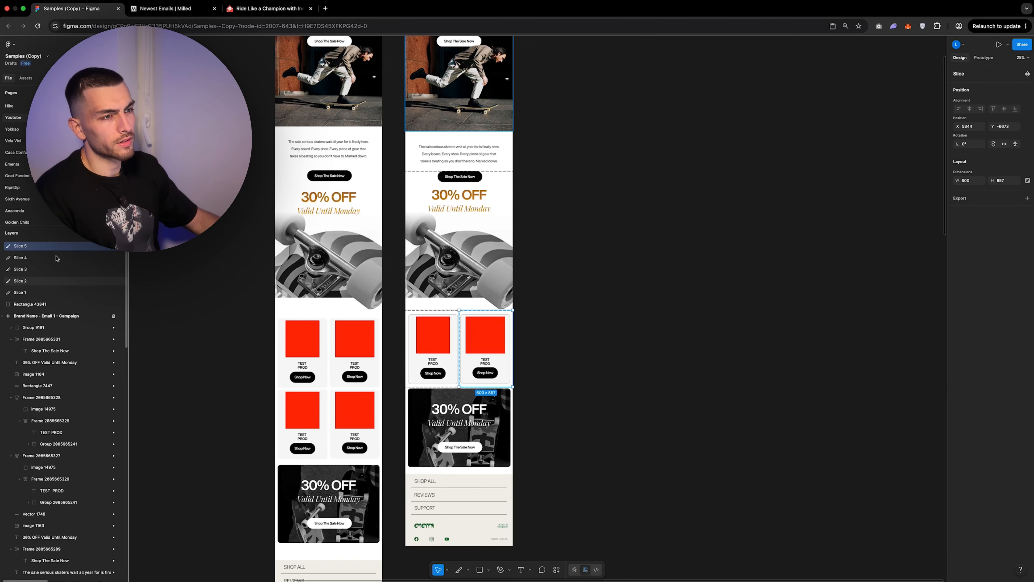
Duplicate the skateboard section slice and fit the copy over the dark 30% OFF banner below the products at 1200 × 947.
{"action": "left_click", "coordinate": [56, 269]}
{"action": "key", "text": "super+d"}
{"action": "left_click_drag", "start_coordinate": [439, 310], "coordinate": [439, 386]}
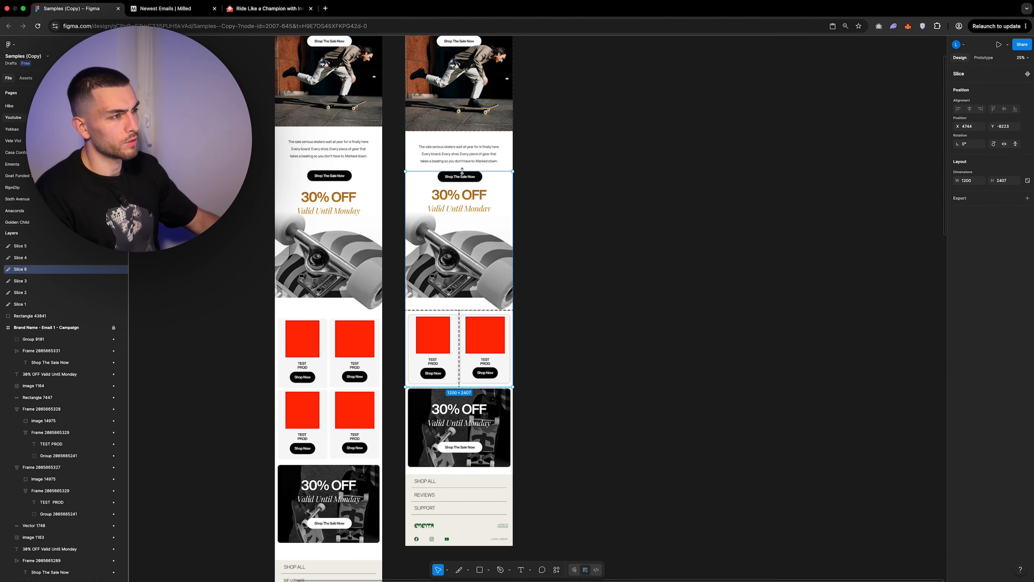
{"action": "left_click_drag", "start_coordinate": [460, 171], "coordinate": [436, 471]}
{"action": "scroll", "coordinate": [484, 296], "scroll_direction": "up", "scroll_amount": 3}
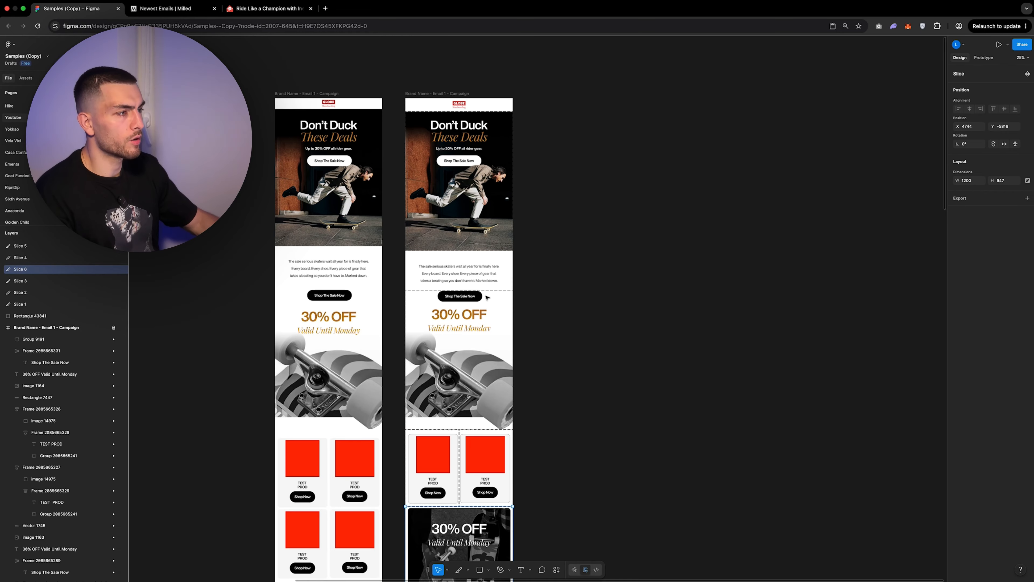
{"action": "left_click", "coordinate": [484, 255]}
Select all six slices, add a 1x PNG export setting to them and open its file format options.
{"action": "scroll", "coordinate": [455, 275], "scroll_direction": "up", "scroll_amount": 5}
{"action": "scroll", "coordinate": [455, 276], "scroll_direction": "down", "scroll_amount": 5}
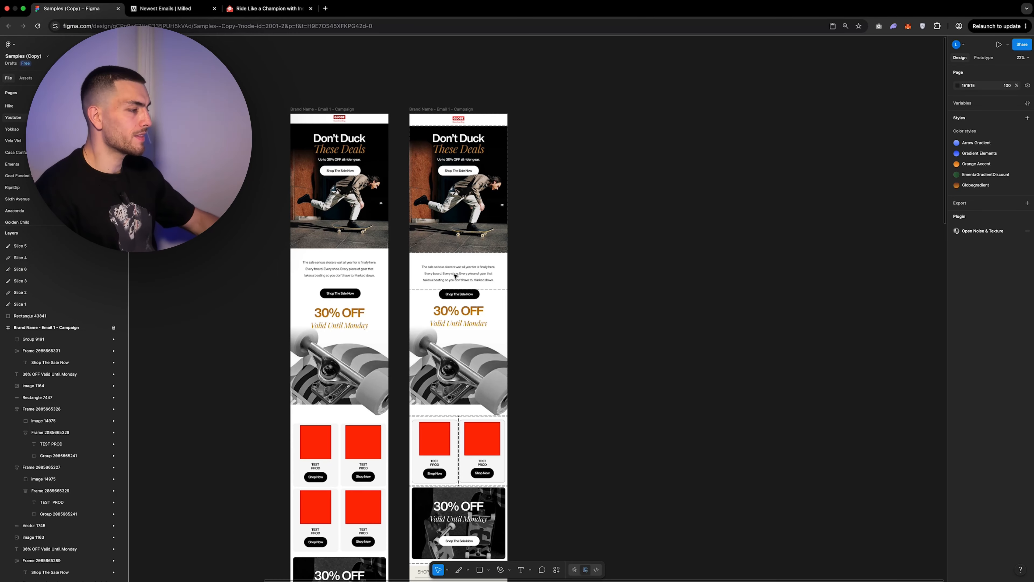
{"action": "scroll", "coordinate": [499, 333], "scroll_direction": "up", "scroll_amount": 5}
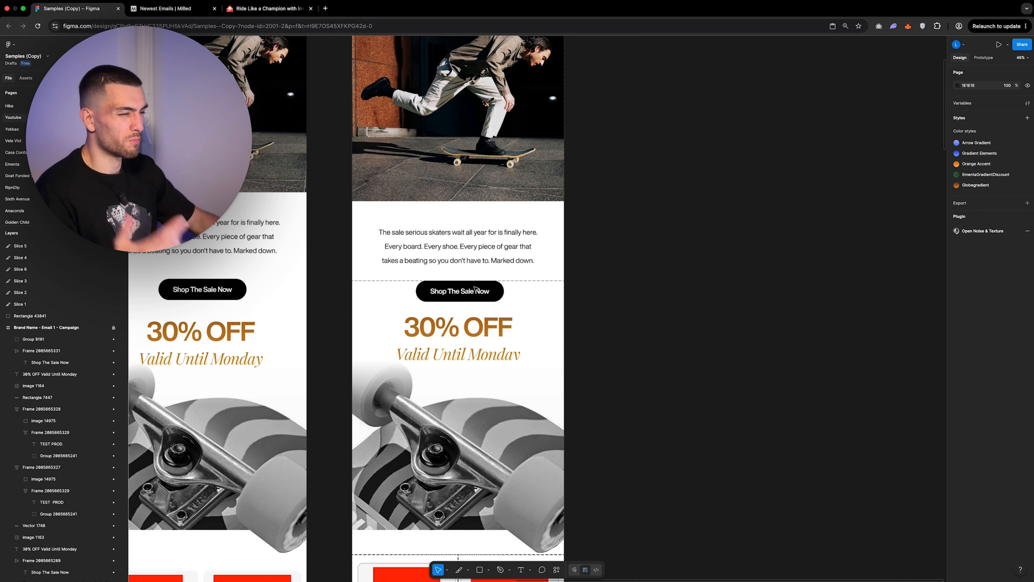
{"action": "scroll", "coordinate": [475, 288], "scroll_direction": "down", "scroll_amount": 5}
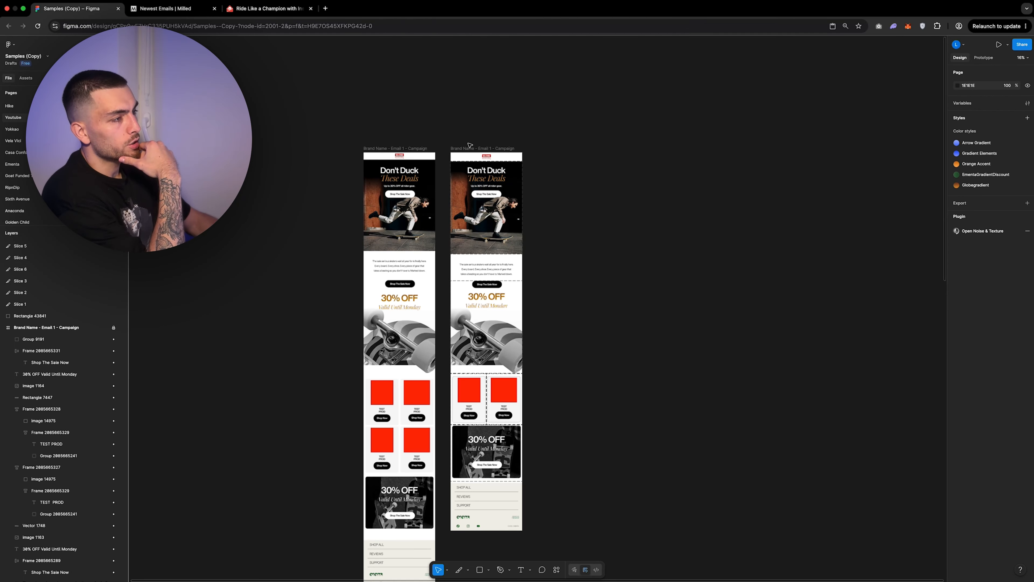
{"action": "left_click", "coordinate": [43, 303]}
{"action": "left_click", "coordinate": [47, 246], "text": "shift"}
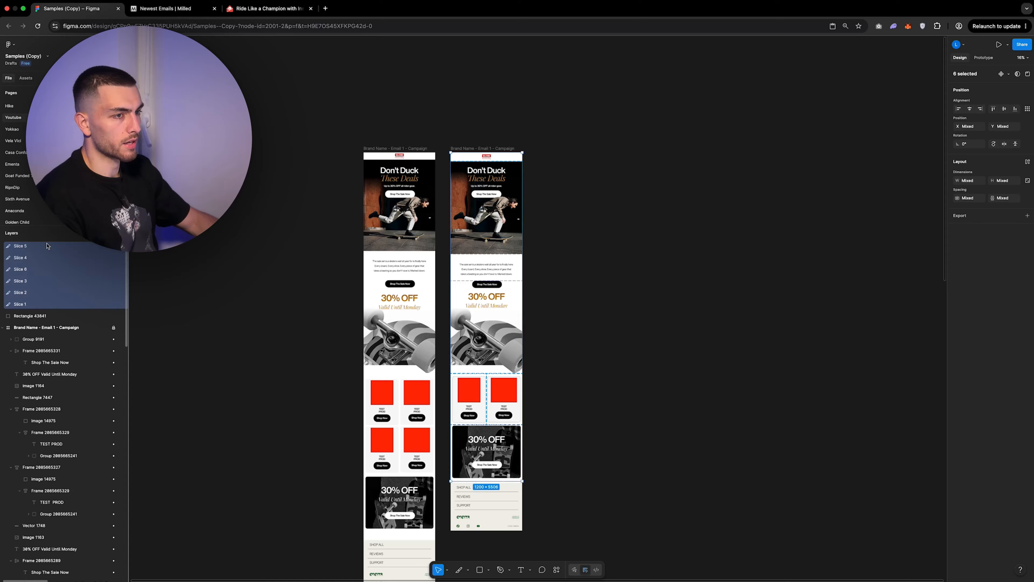
{"action": "left_click", "coordinate": [1028, 215]}
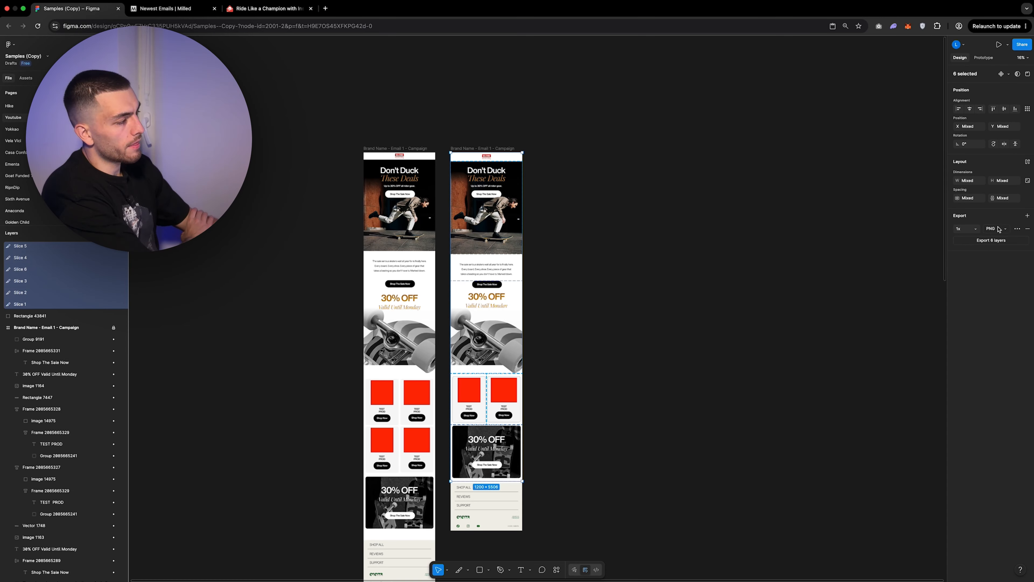
{"action": "left_click", "coordinate": [998, 229]}
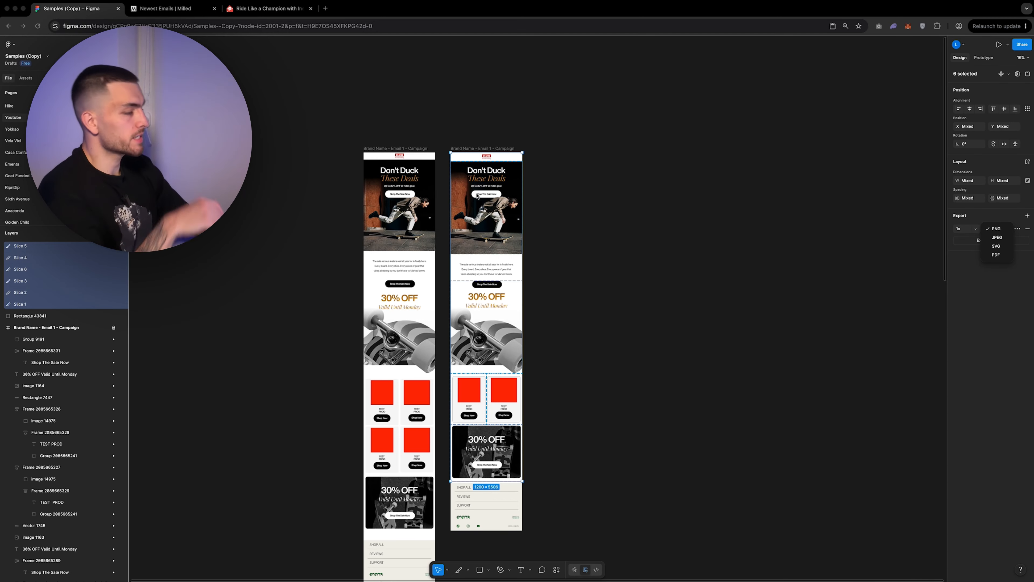
Examine how the slices divide the recreated email, from the header and hero through the unsliced paragraph to the product row and banner.
{"action": "scroll", "coordinate": [478, 196], "scroll_direction": "up", "scroll_amount": 10}
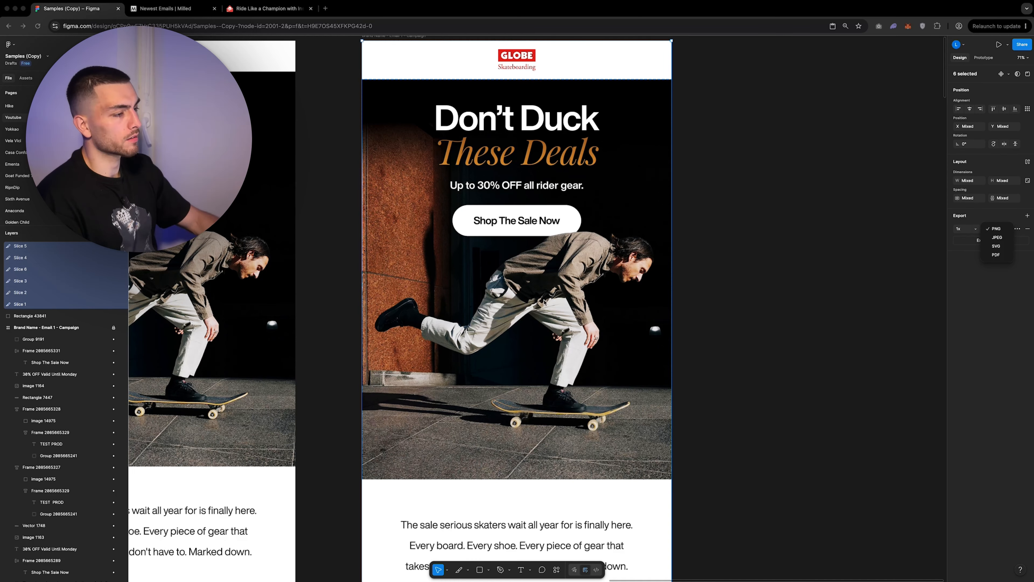
{"action": "scroll", "coordinate": [542, 304], "scroll_direction": "down", "scroll_amount": 10}
{"action": "scroll", "coordinate": [479, 378], "scroll_direction": "down", "scroll_amount": 5}
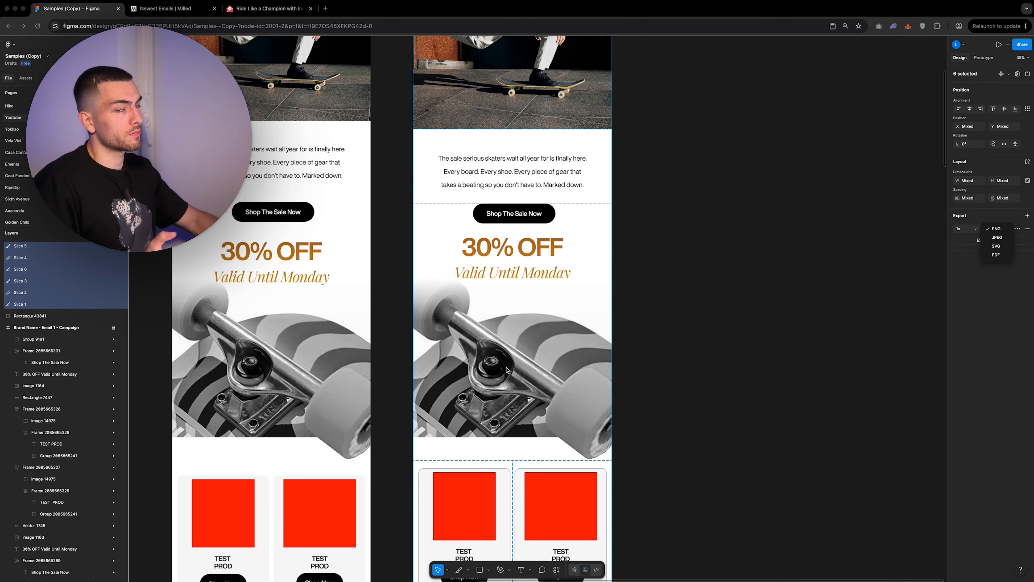
{"action": "scroll", "coordinate": [507, 369], "scroll_direction": "down", "scroll_amount": 4}
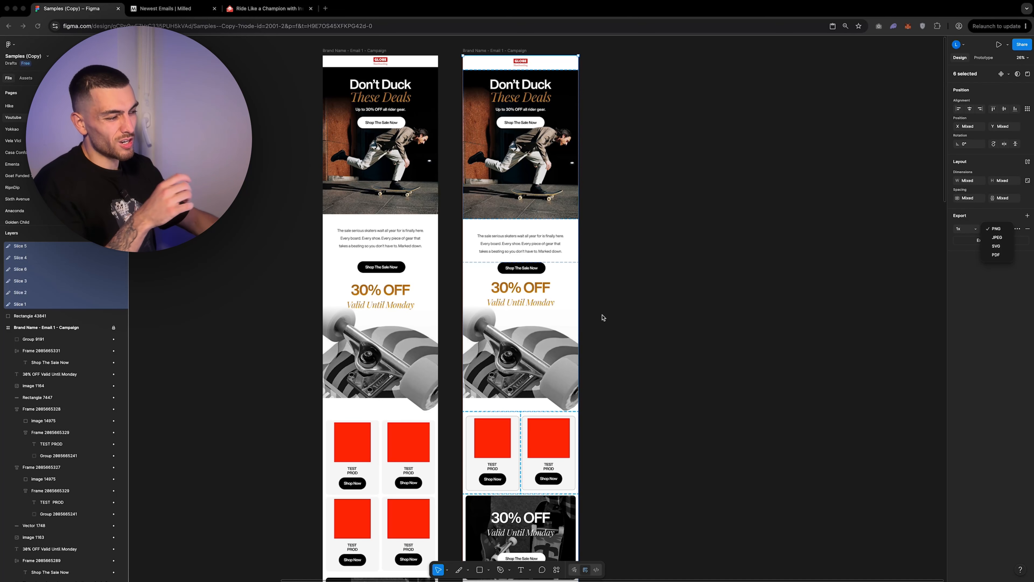
{"action": "scroll", "coordinate": [602, 317], "scroll_direction": "down", "scroll_amount": 2}
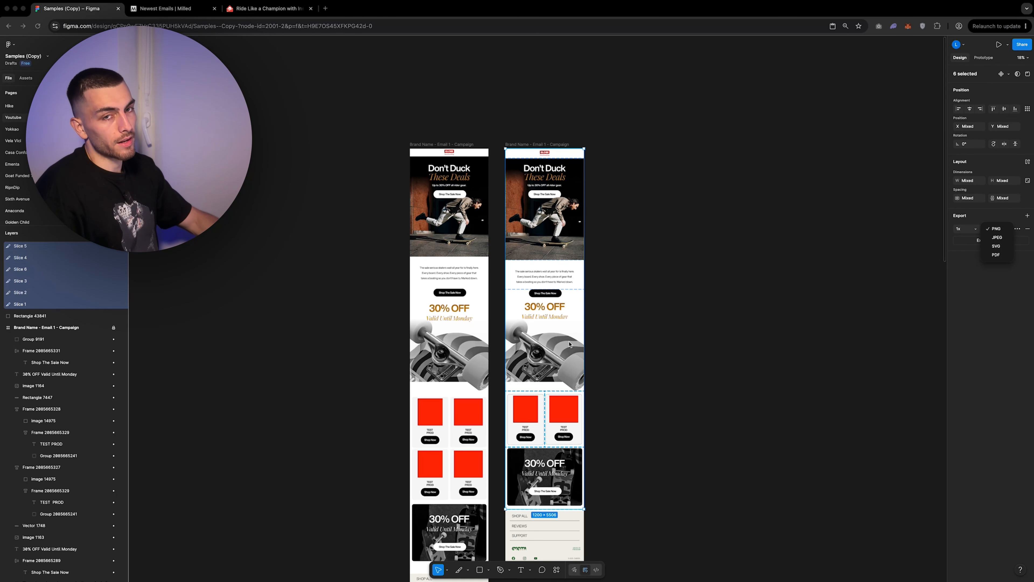
{"action": "scroll", "coordinate": [538, 313], "scroll_direction": "up", "scroll_amount": 4}
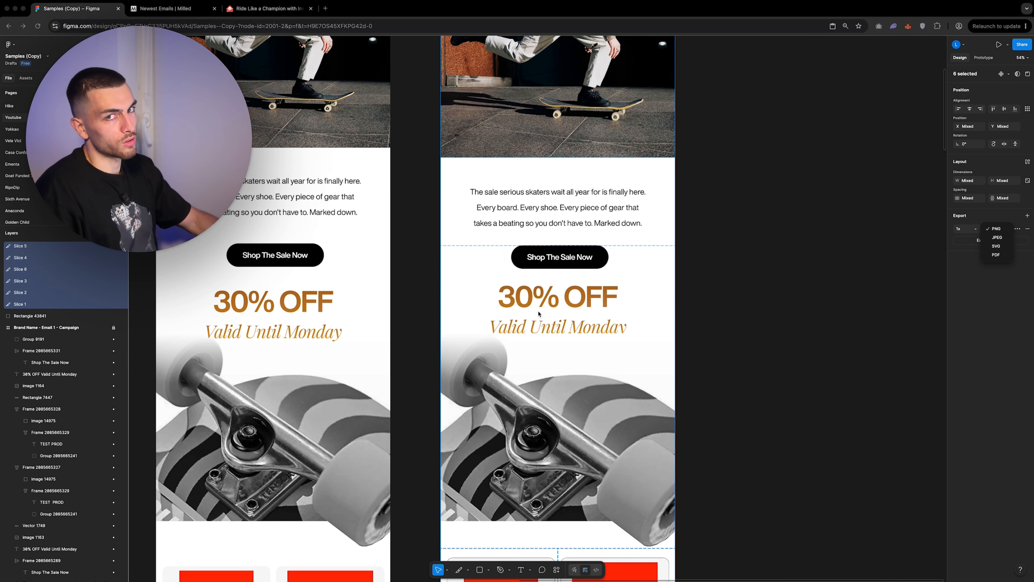
{"action": "scroll", "coordinate": [538, 313], "scroll_direction": "down", "scroll_amount": 2}
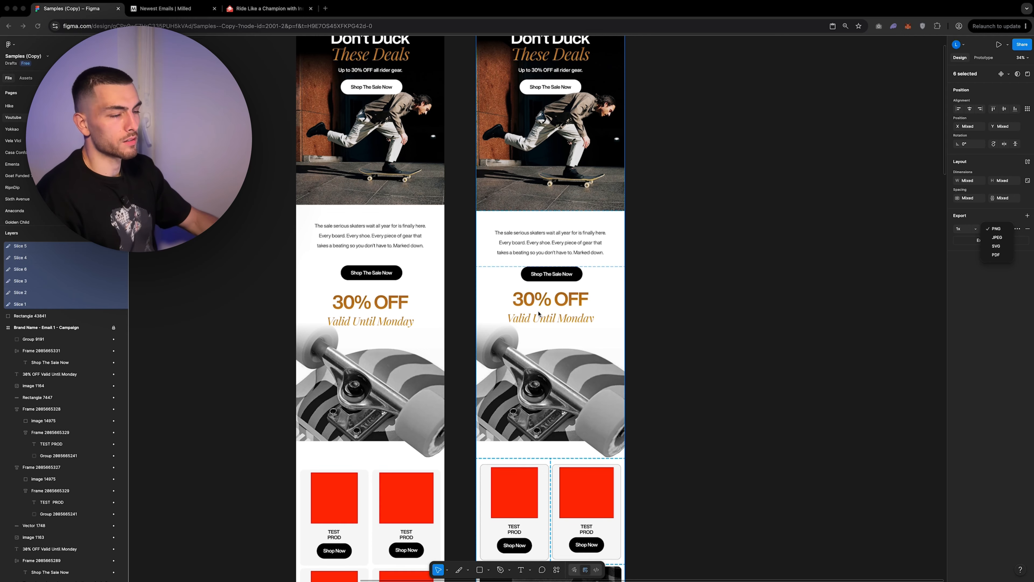
{"action": "scroll", "coordinate": [538, 313], "scroll_direction": "down", "scroll_amount": 3}
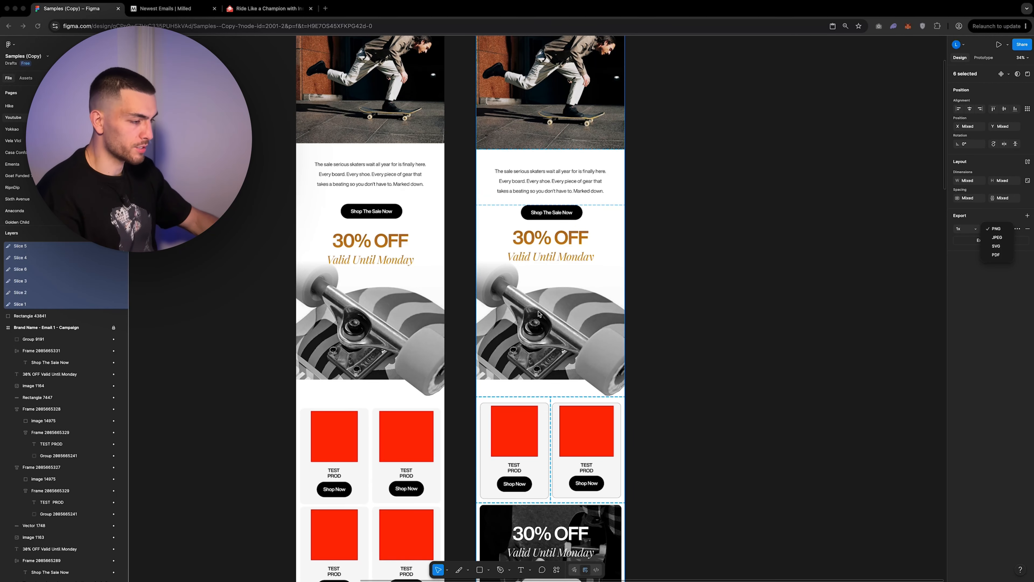
{"action": "scroll", "coordinate": [570, 310], "scroll_direction": "up", "scroll_amount": 5}
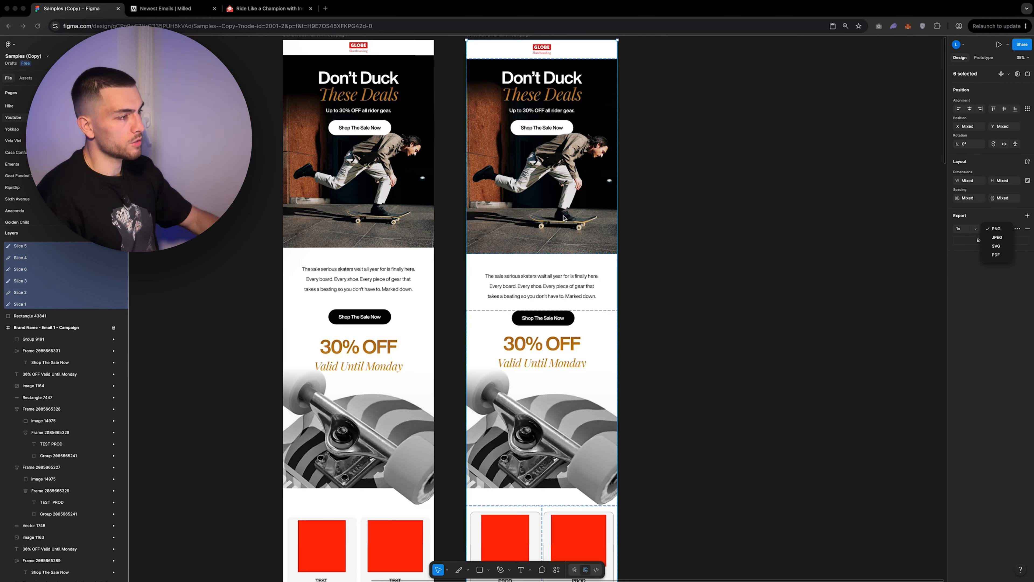